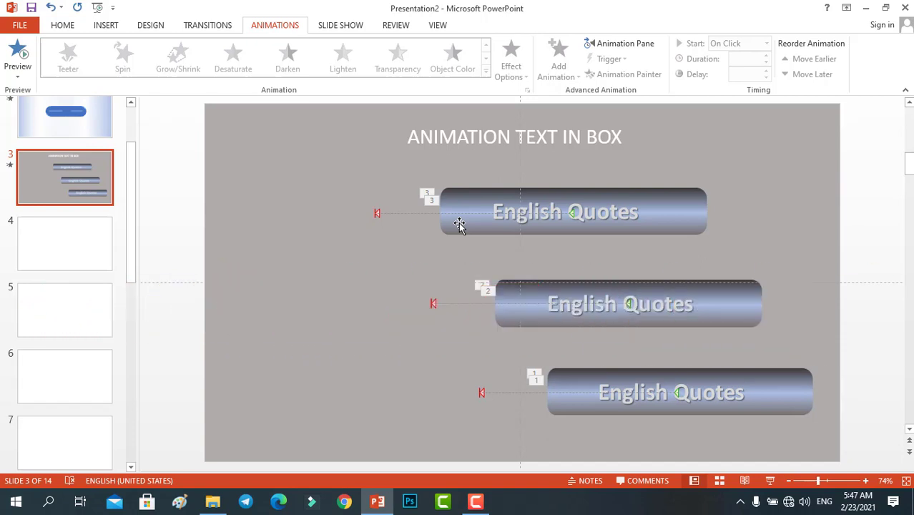
Play slide 3 as a full-screen show, then preview its animations.
click(770, 480)
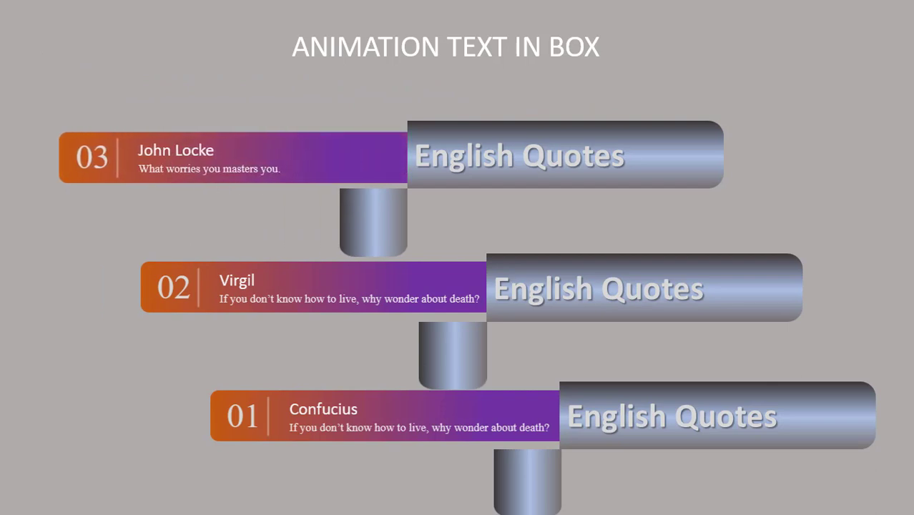
key(Escape)
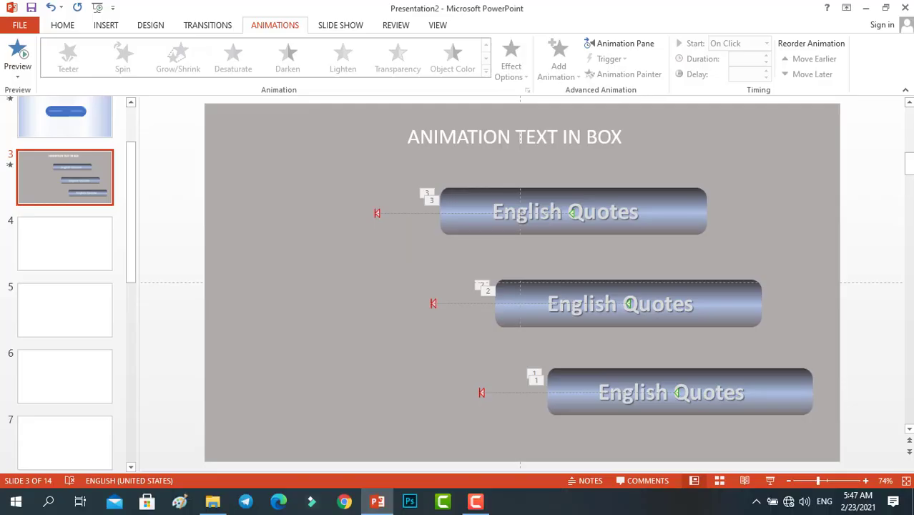
click(18, 51)
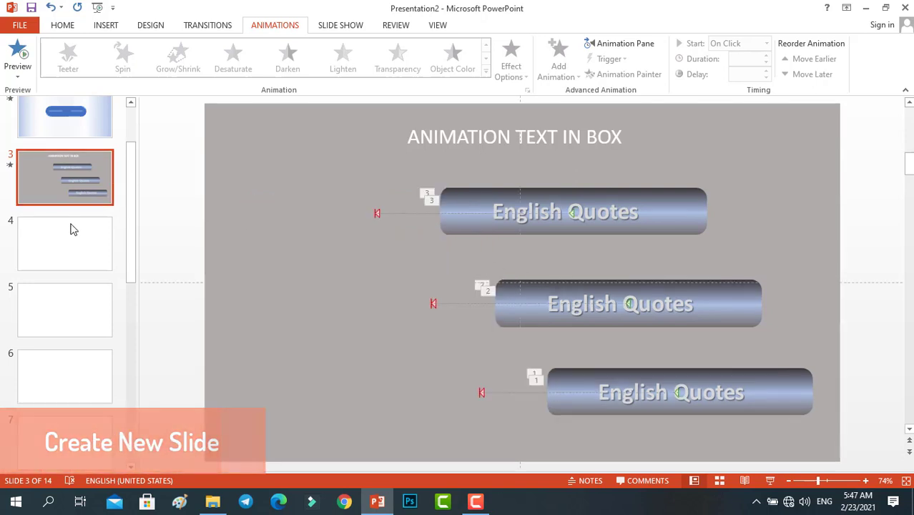
Go to slide 4 and delete its title and body text placeholders.
click(63, 27)
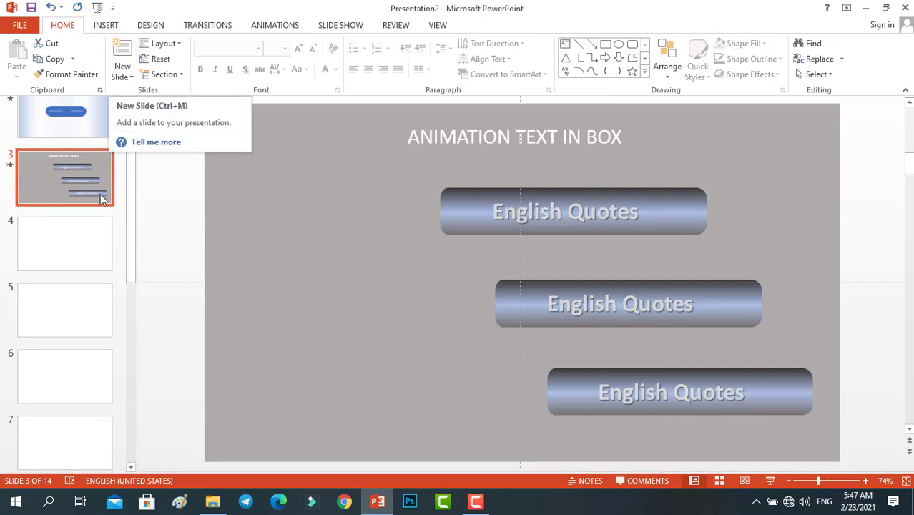
click(86, 238)
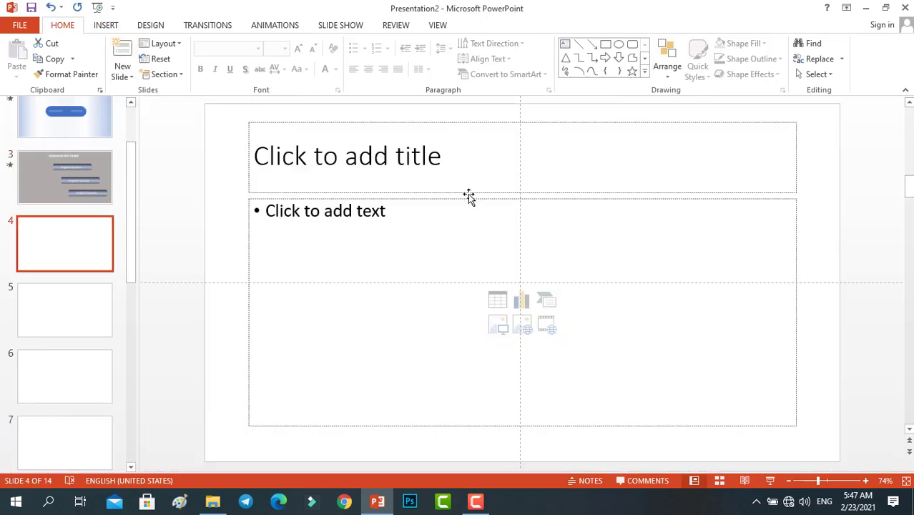
click(469, 193)
key(Delete)
click(466, 197)
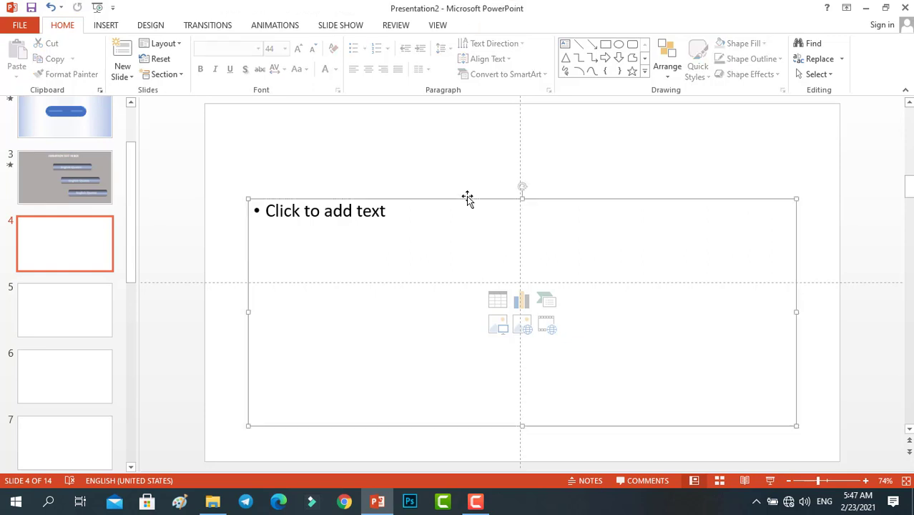
key(Delete)
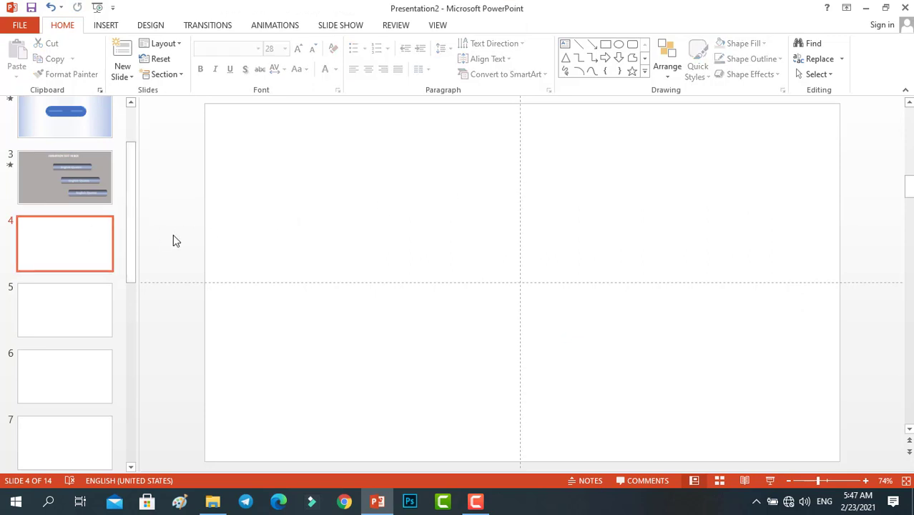
Give slide 4 a solid grey background fill.
right_click(86, 242)
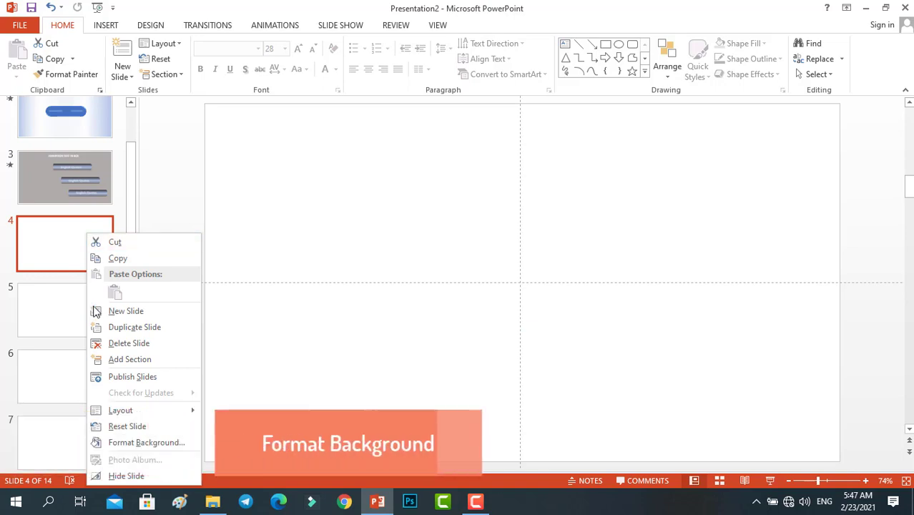
click(126, 443)
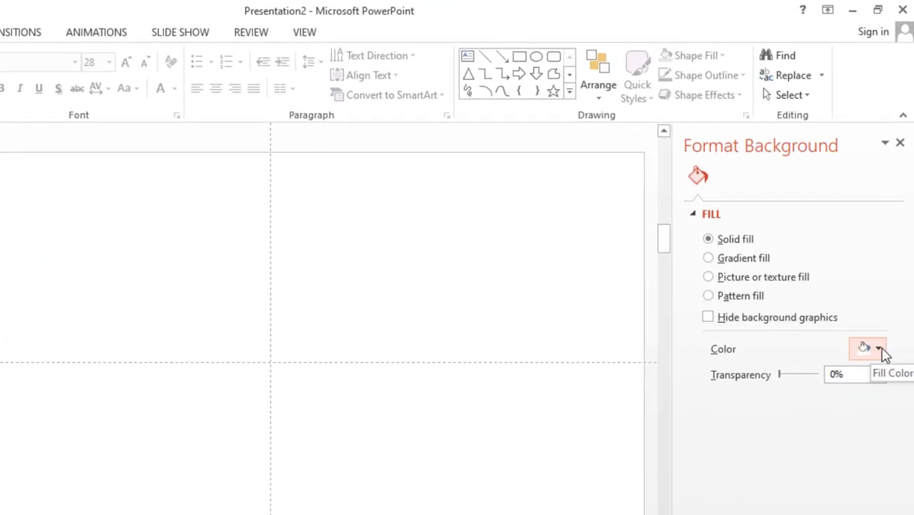
click(886, 272)
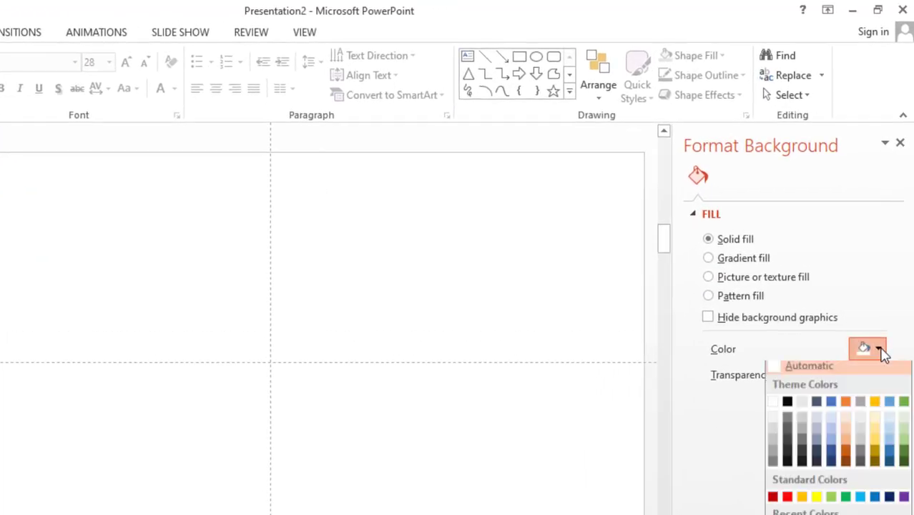
click(802, 436)
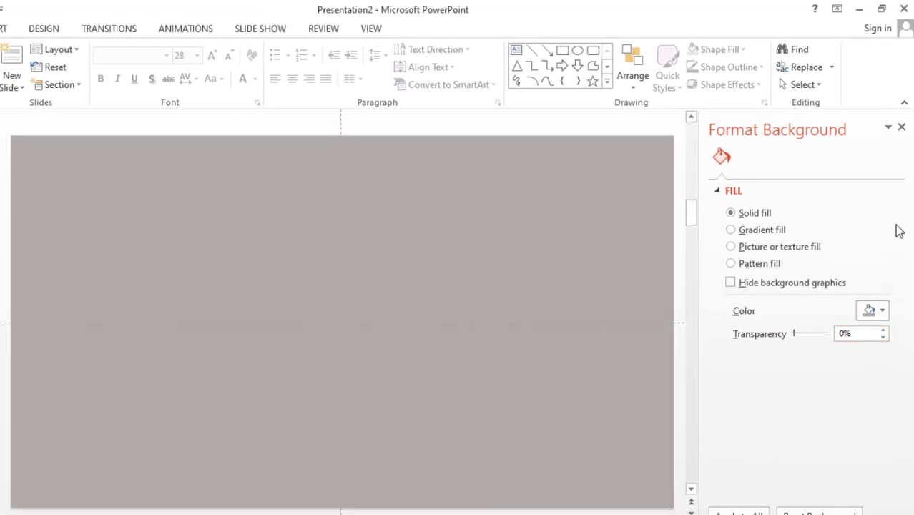
click(902, 113)
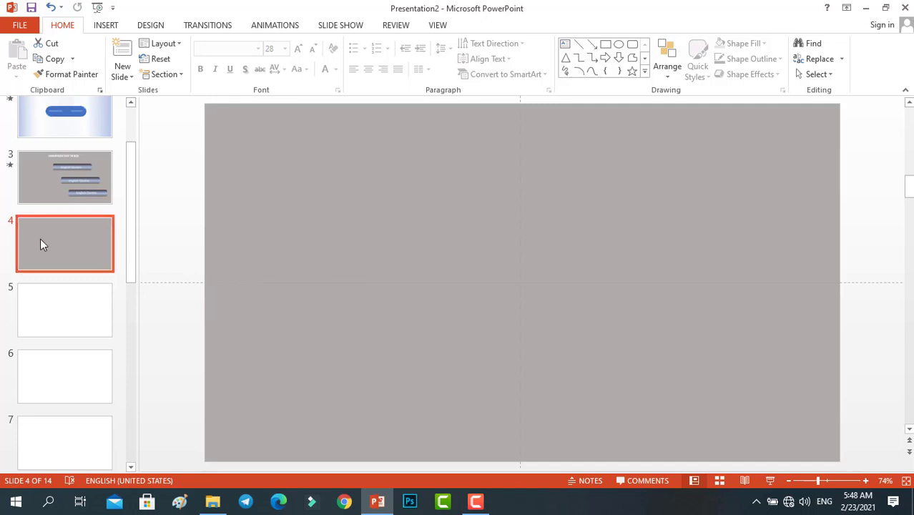
Draw a wide rounded-rectangle bar on slide 4, checking slide 3 for reference.
click(66, 194)
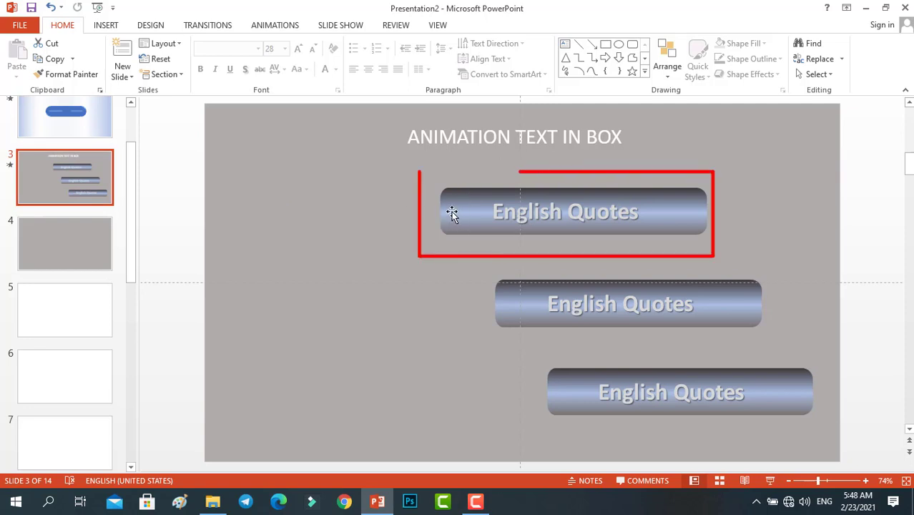
click(65, 233)
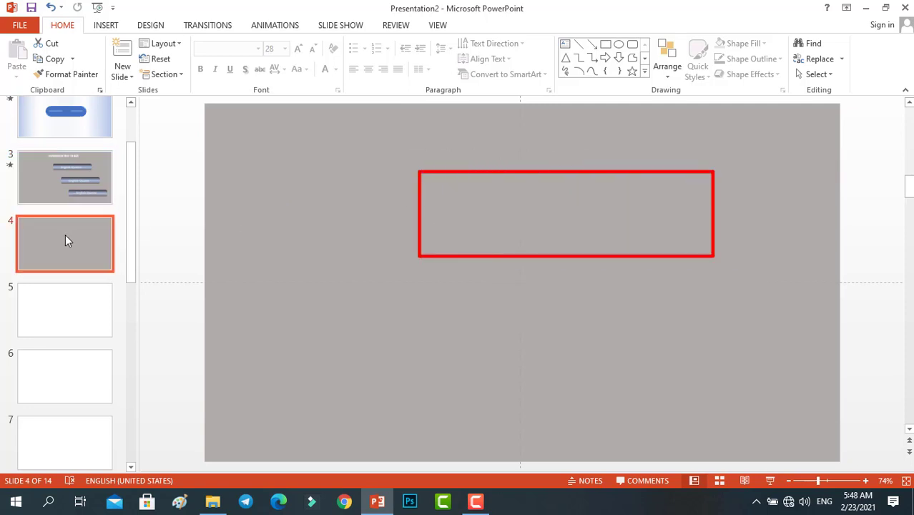
click(106, 26)
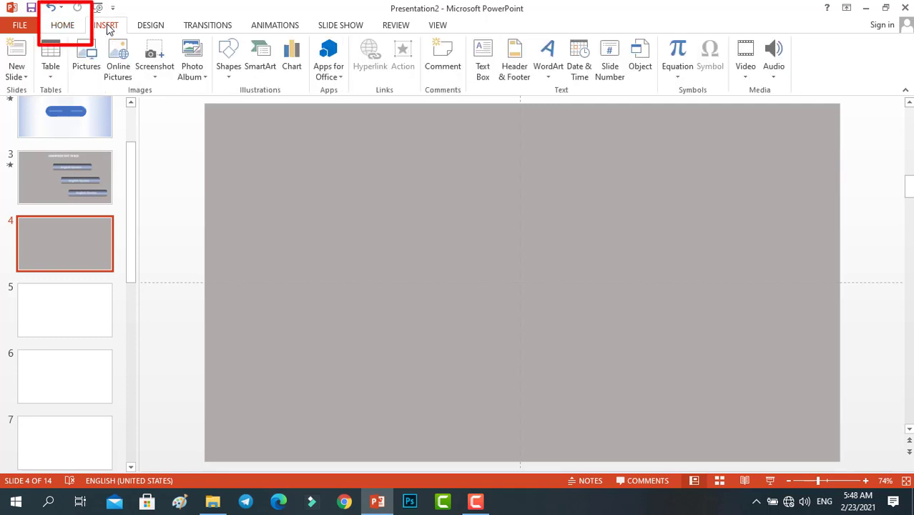
click(228, 77)
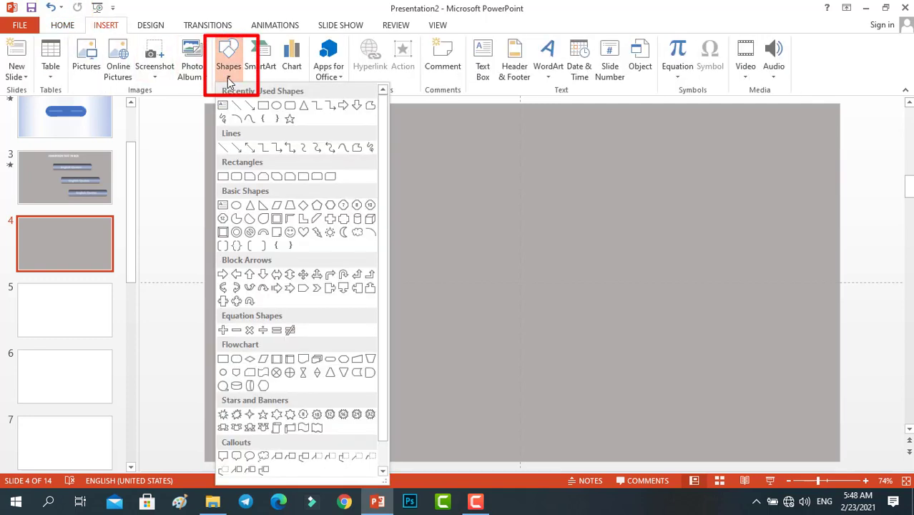
click(289, 106)
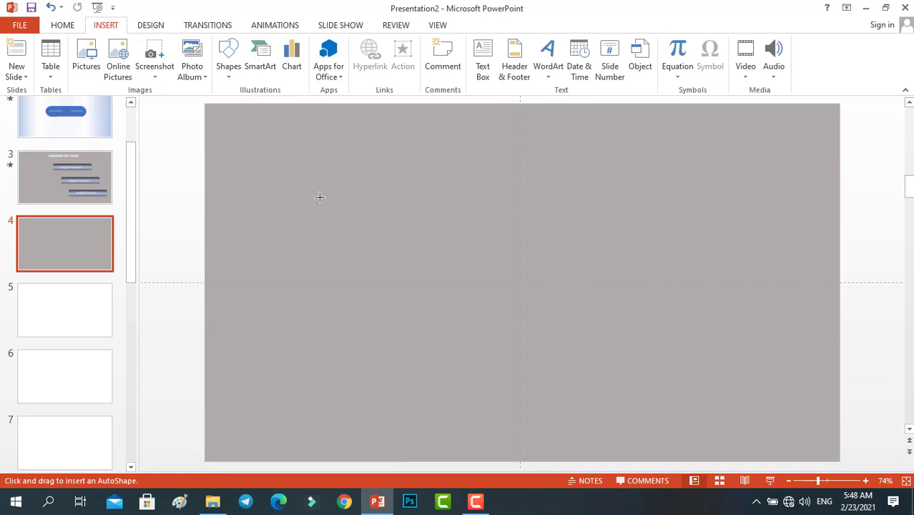
drag(325, 209, 621, 279)
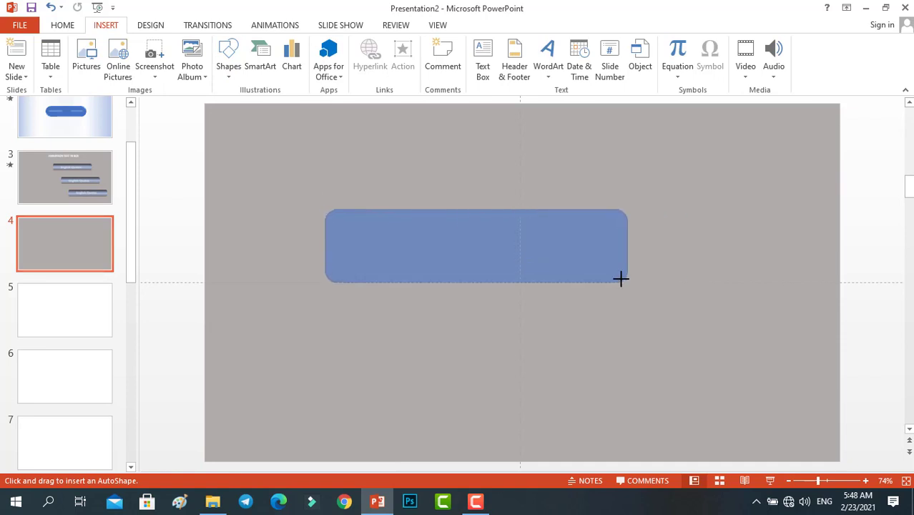
drag(620, 279, 610, 258)
Adjust the bar's corner rounding and move it down to the slide centre.
drag(332, 209, 338, 211)
mouse_move(445, 241)
mouse_down()
mouse_move(481, 282)
mouse_move(515, 279)
mouse_up()
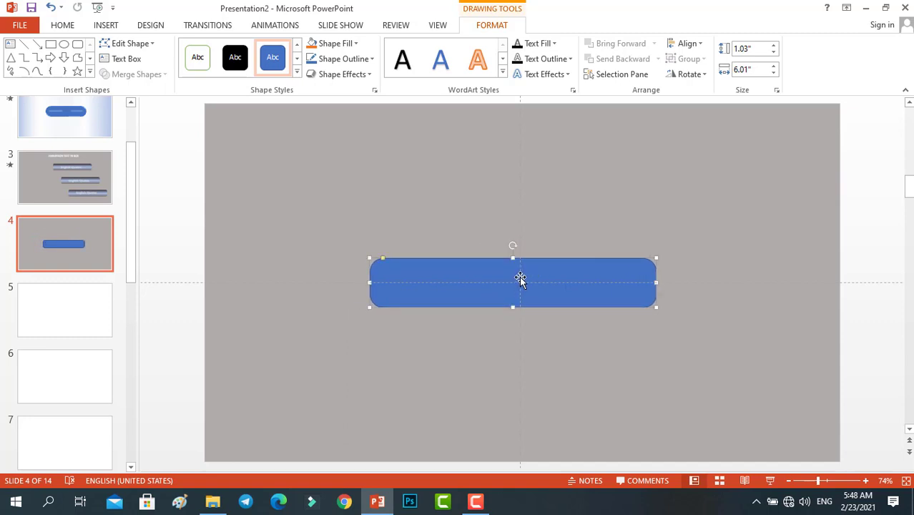
click(590, 364)
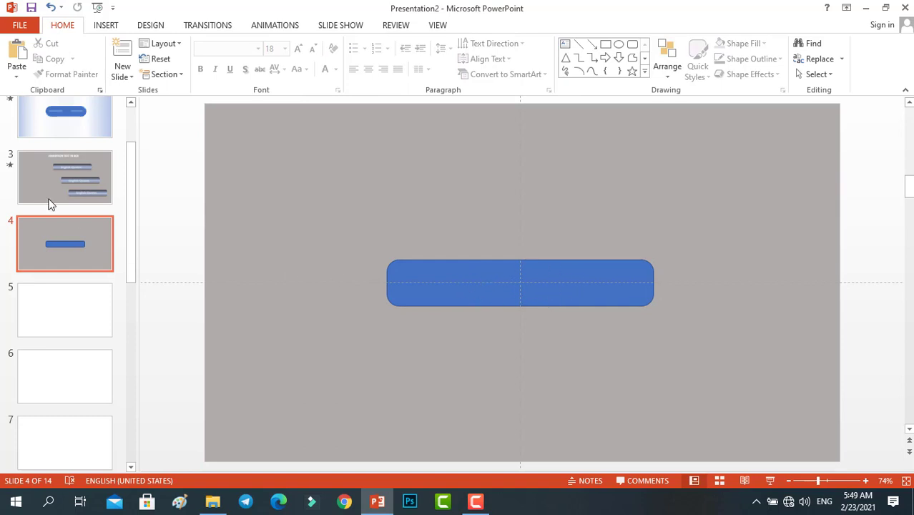
Preview slide 3's animations for comparison, then select the blue bar on slide 4.
click(64, 177)
click(275, 25)
click(18, 58)
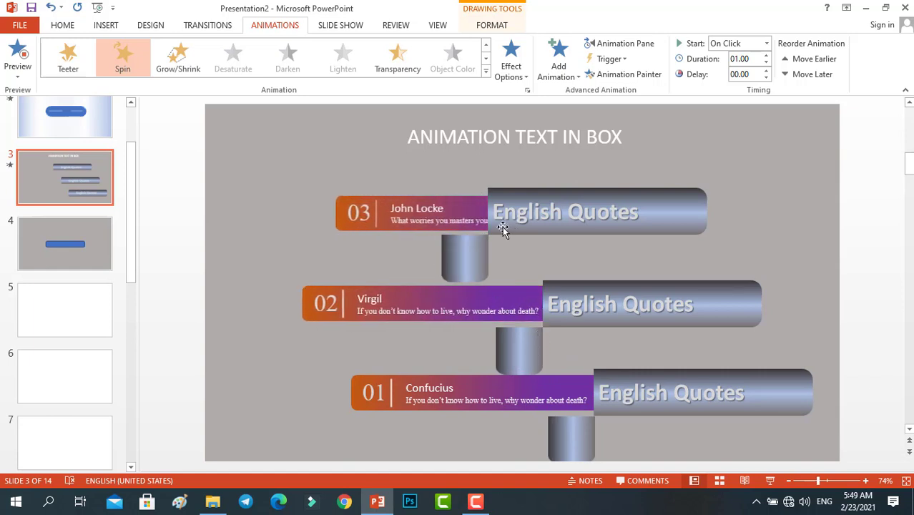
scroll(409, 306, down, 1)
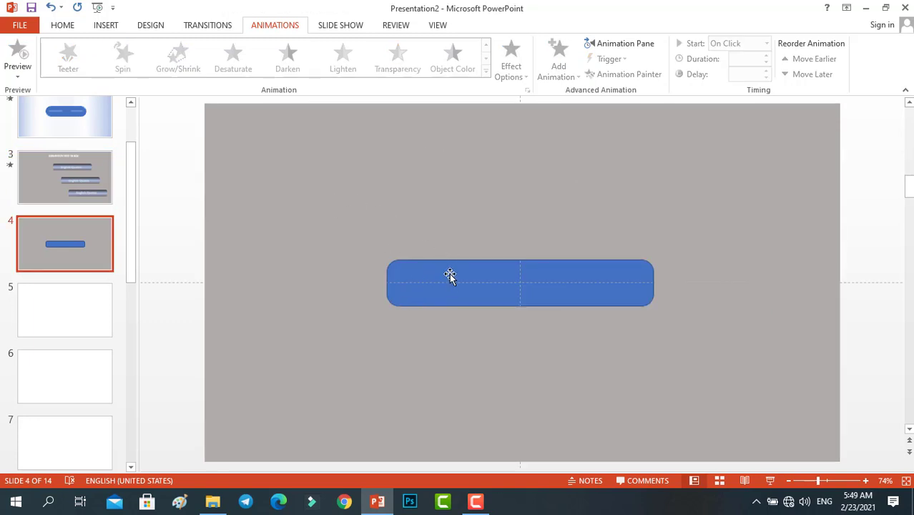
click(449, 274)
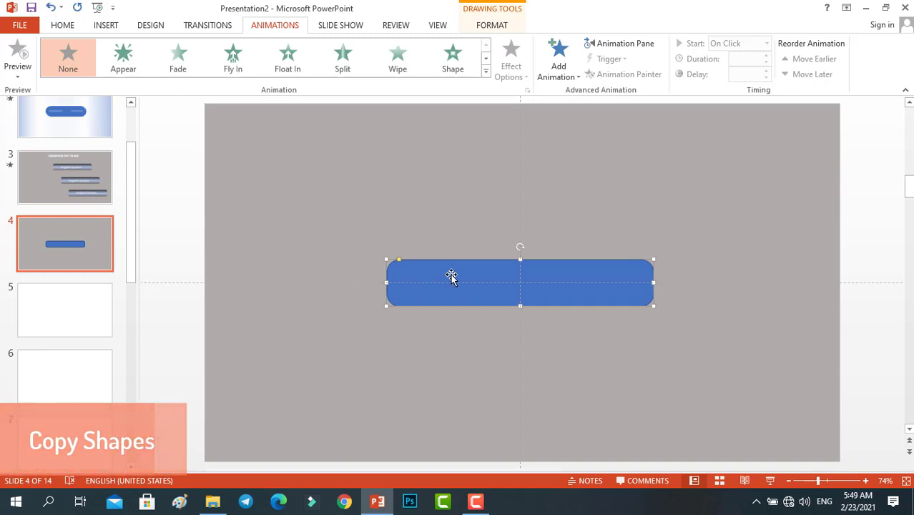
Duplicate the blue bar, place the copy above it, and make it slightly shorter.
key(ctrl+d)
drag(457, 292, 449, 233)
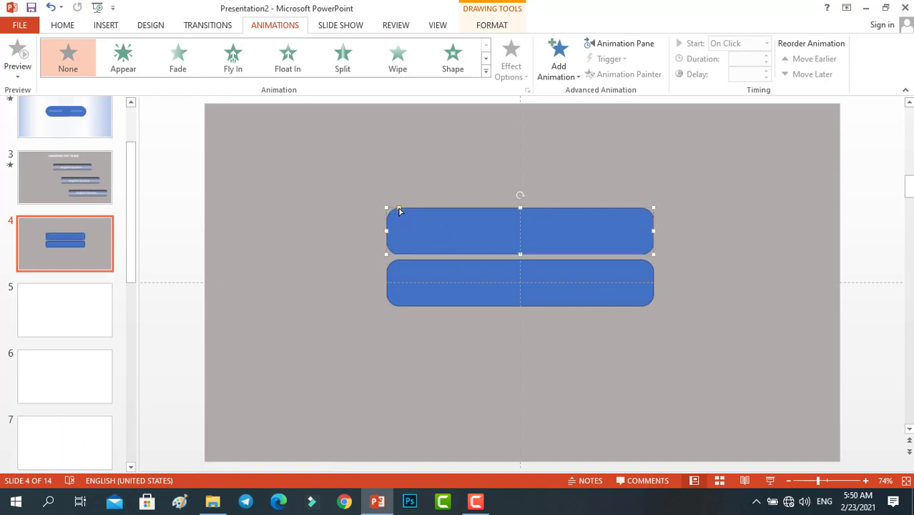
drag(399, 210, 402, 211)
mouse_move(652, 208)
mouse_down()
mouse_move(634, 217)
mouse_move(599, 276)
mouse_move(602, 208)
mouse_up()
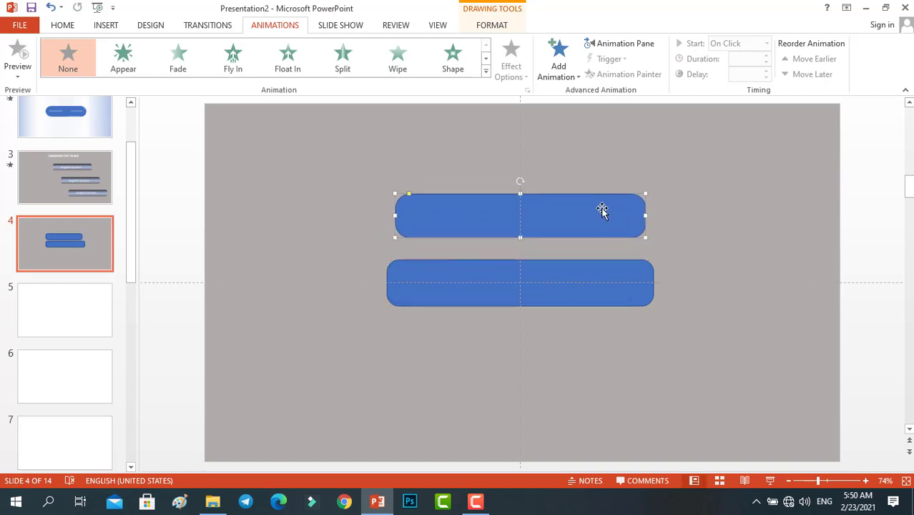
Align the top bar so it sits just above the lower bar.
drag(516, 200, 539, 234)
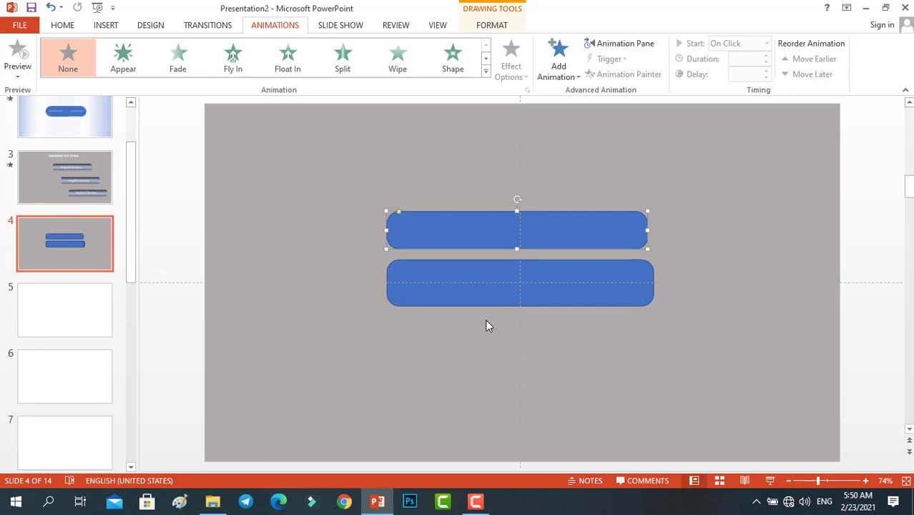
click(484, 319)
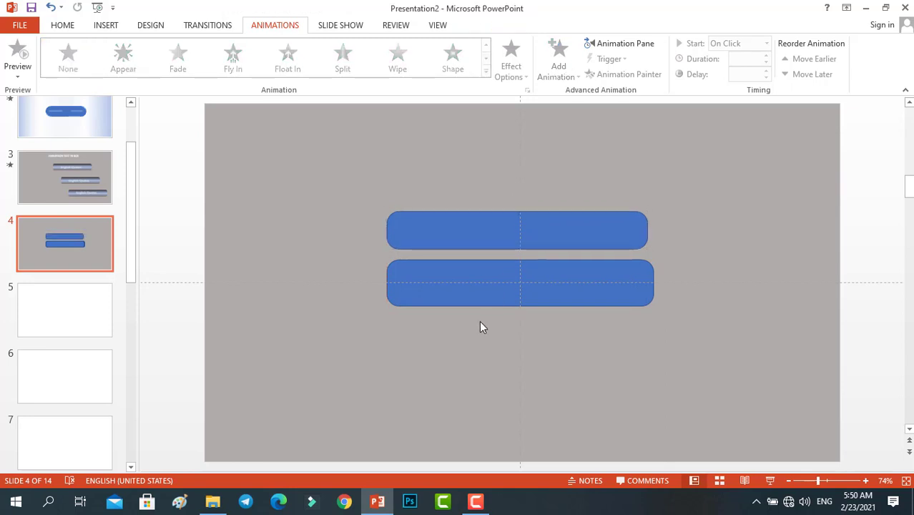
click(472, 266)
drag(460, 226, 460, 229)
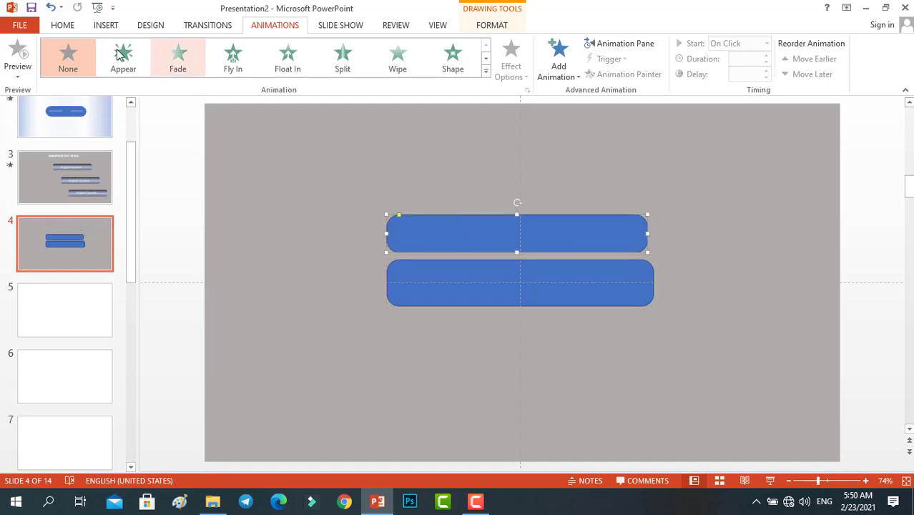
click(105, 26)
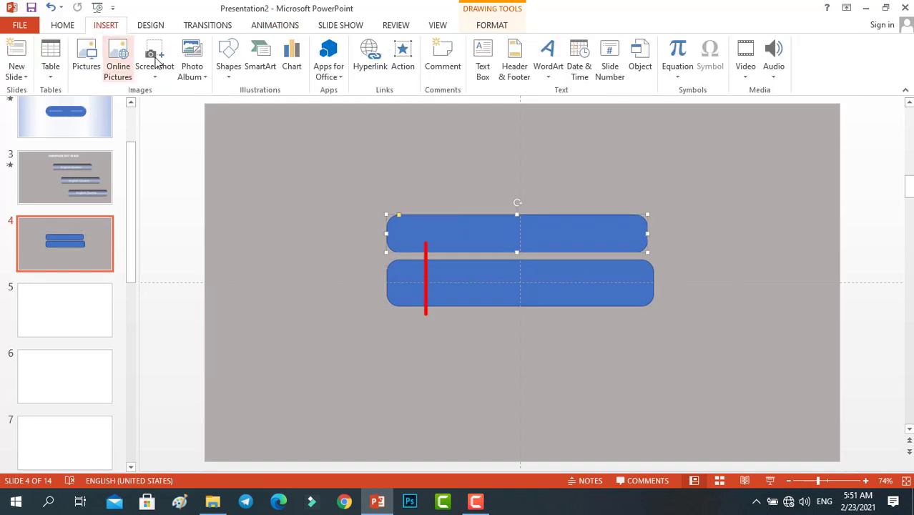
Draw a thin vertical rectangle across the lower bar and shift the top bar up and right.
click(227, 71)
click(255, 106)
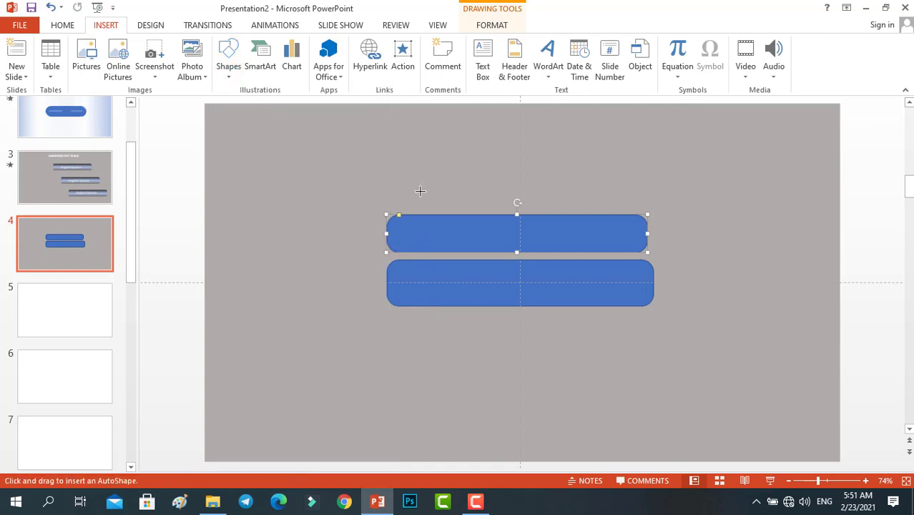
drag(420, 191, 421, 241)
drag(427, 305, 425, 327)
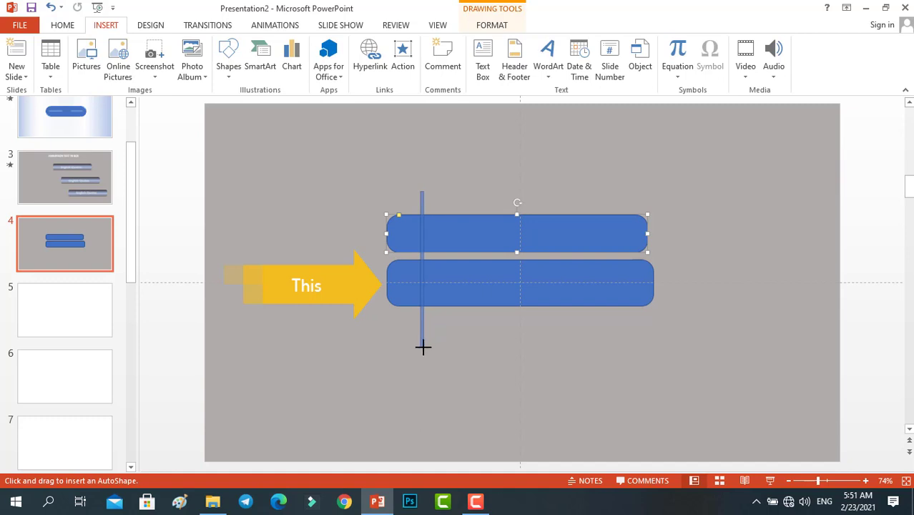
drag(422, 350, 425, 349)
drag(493, 232, 630, 187)
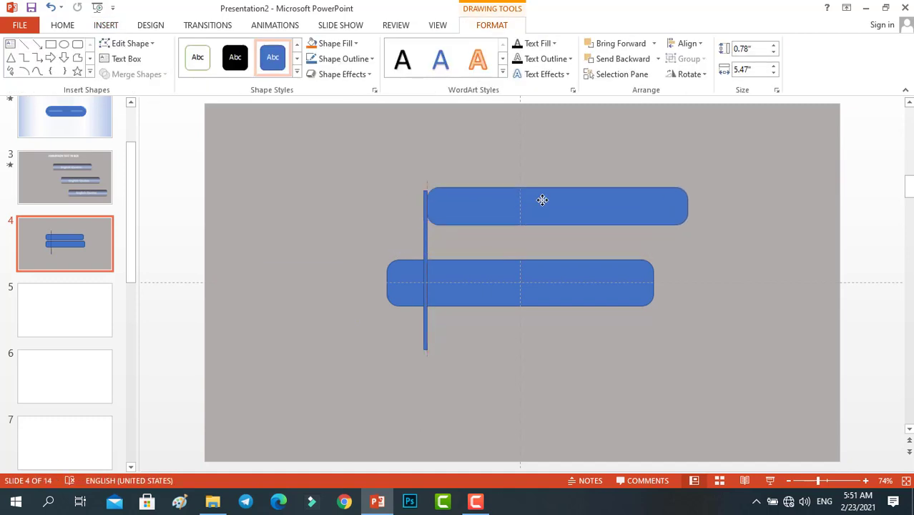
Fragment the lower bar with the thin rectangle and delete the three leftover line pieces.
drag(699, 361, 300, 173)
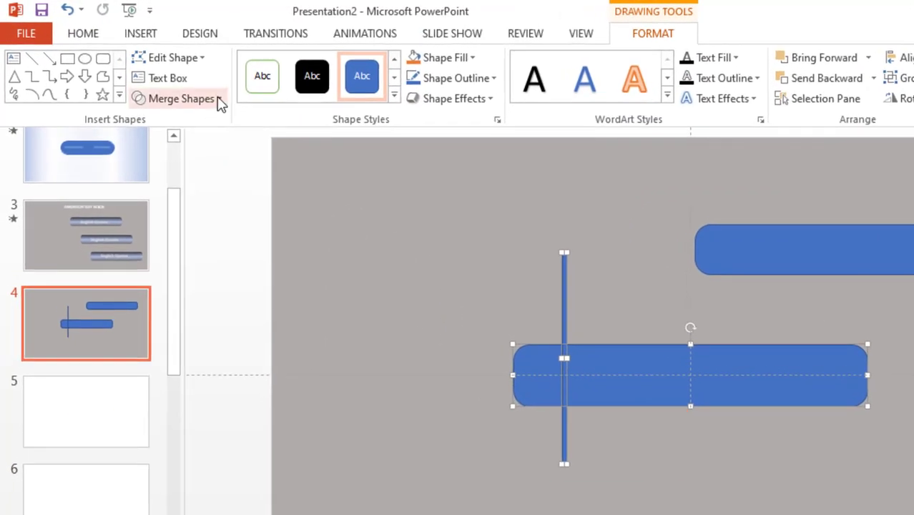
click(217, 100)
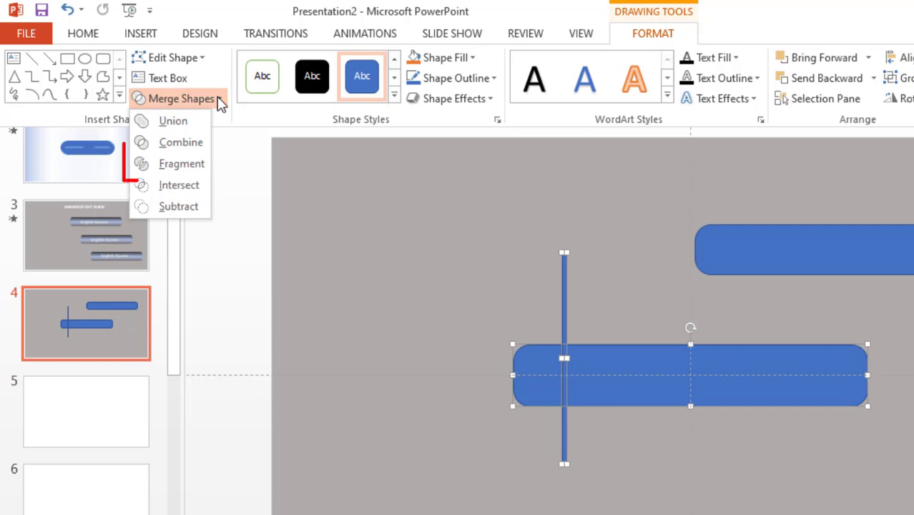
click(168, 165)
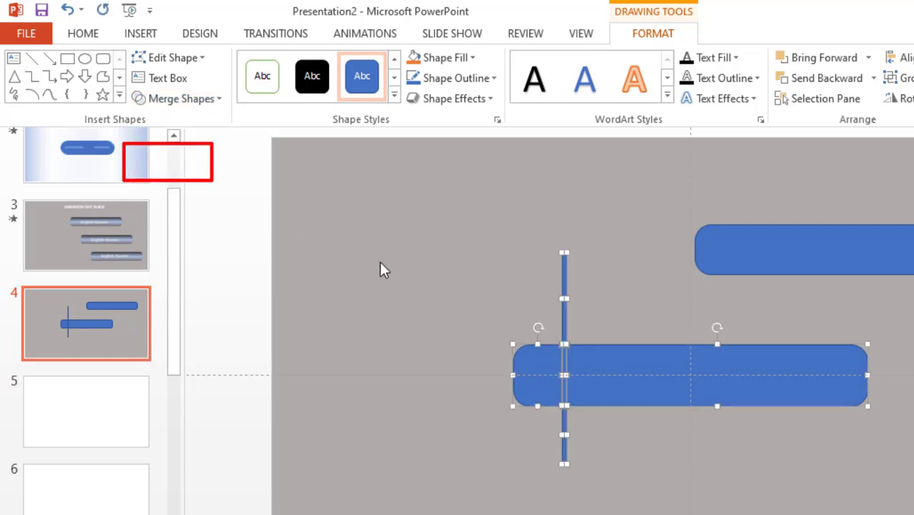
click(548, 299)
click(456, 239)
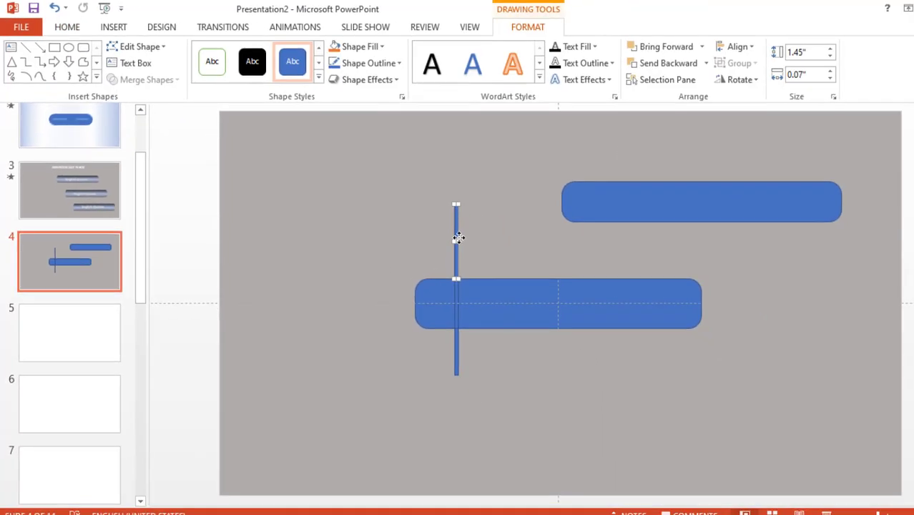
key(Delete)
click(456, 296)
key(Delete)
click(457, 337)
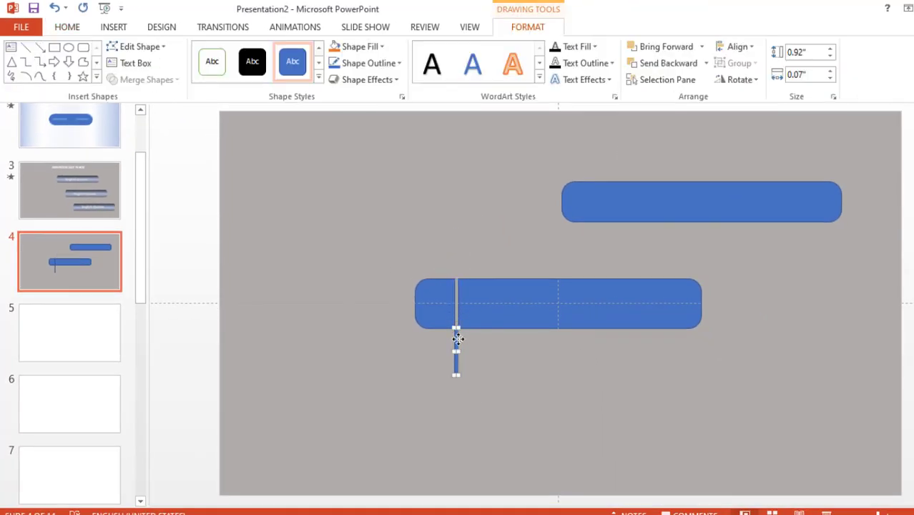
key(Delete)
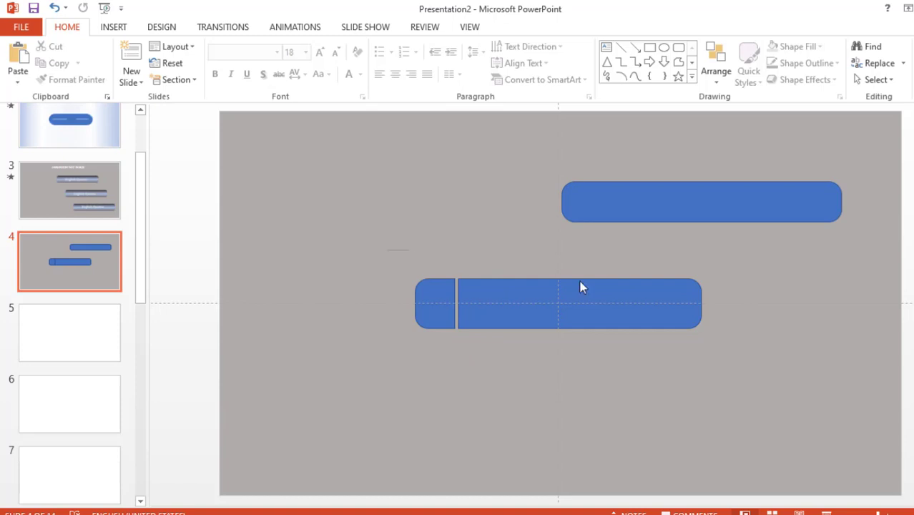
Remove the outline from both pieces of the lower bar.
drag(393, 252, 869, 363)
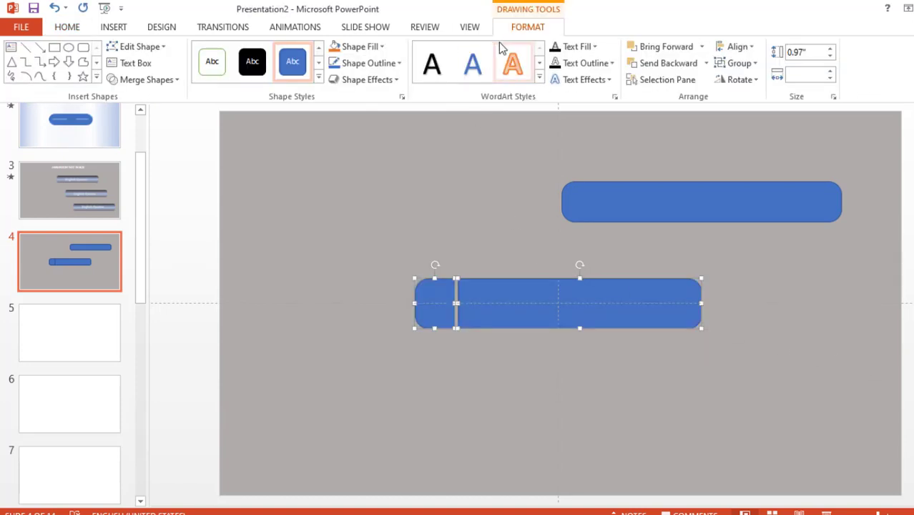
click(400, 66)
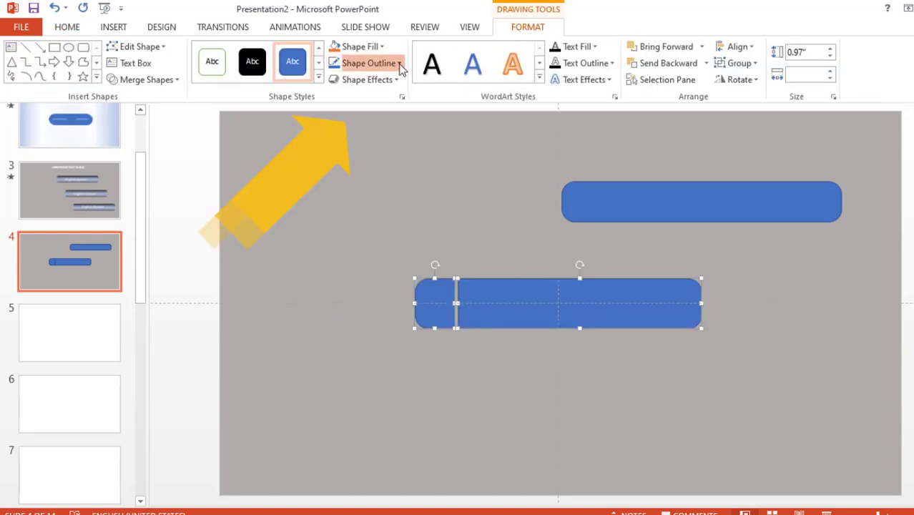
click(379, 224)
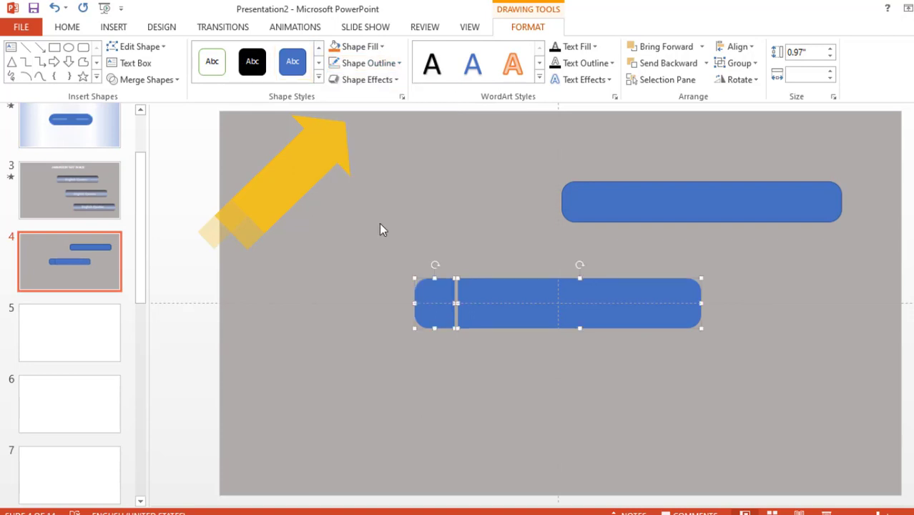
Give the lower bar pieces a gradient fill, adding a stop and moving one to 21%.
right_click(474, 315)
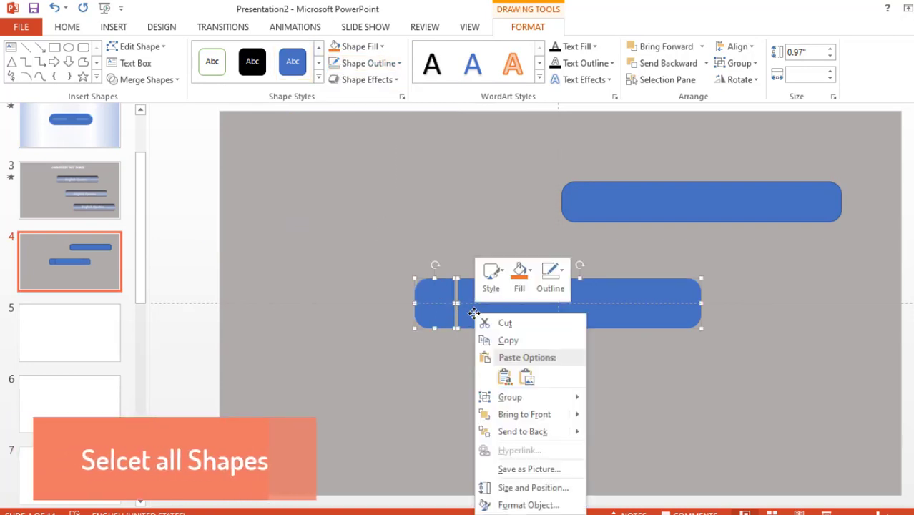
click(528, 505)
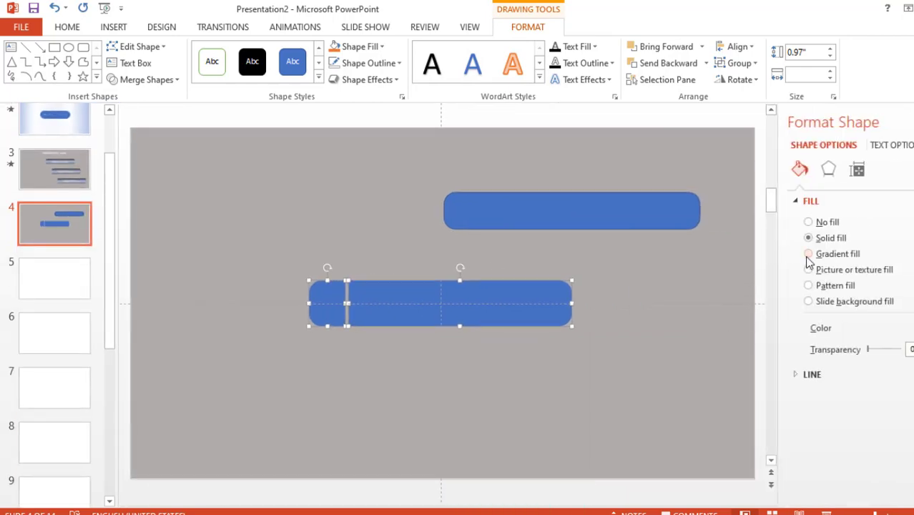
click(812, 256)
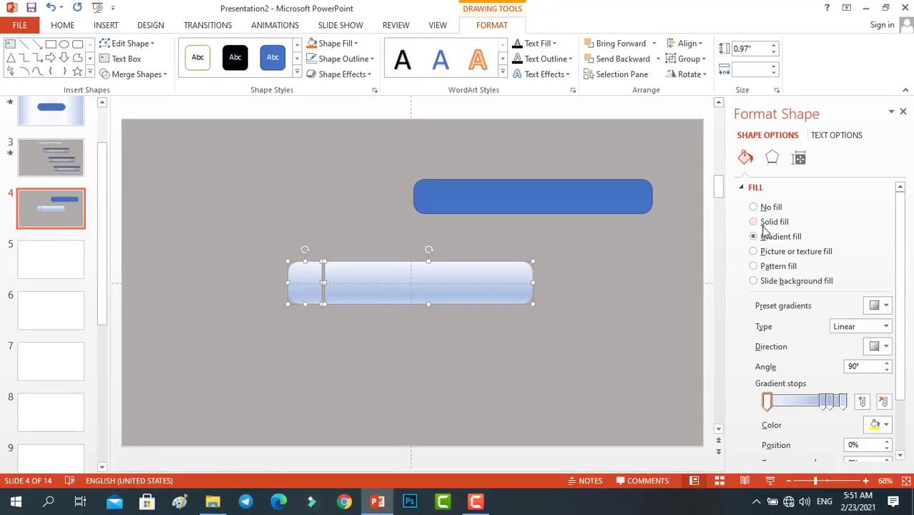
drag(822, 401, 781, 405)
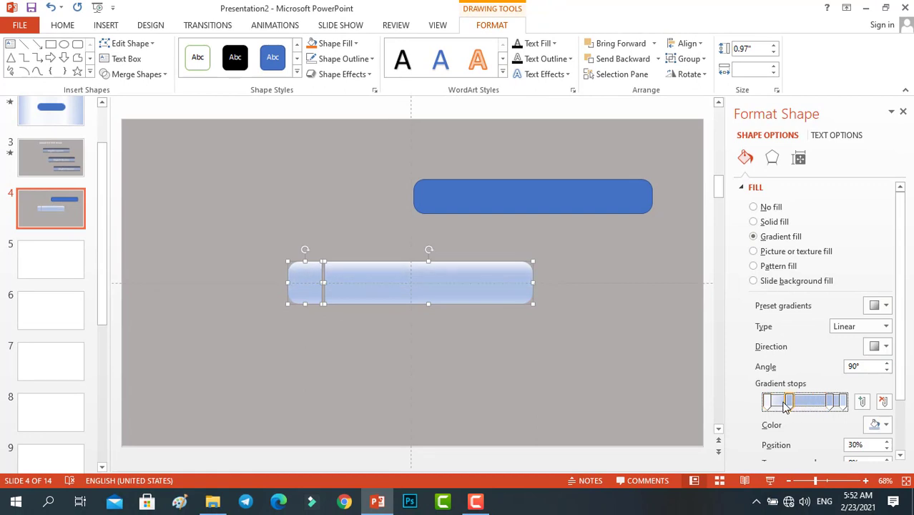
click(861, 401)
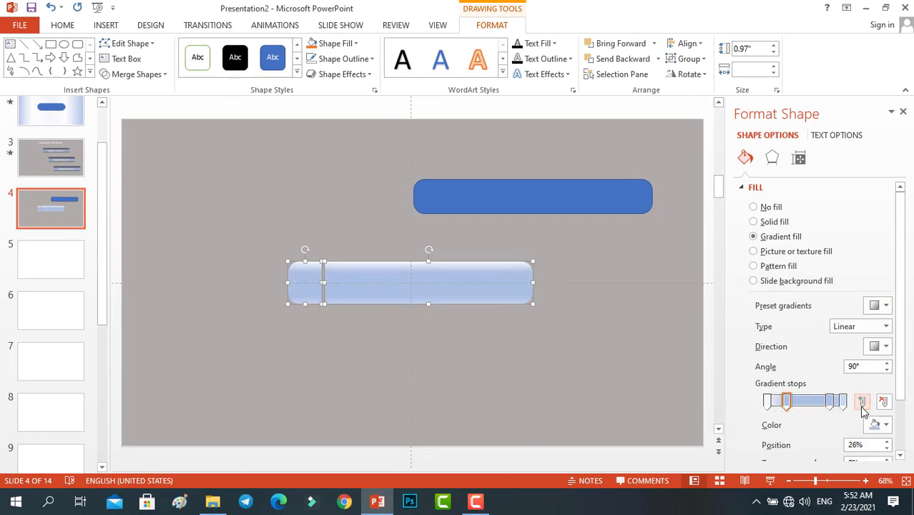
drag(785, 404, 780, 403)
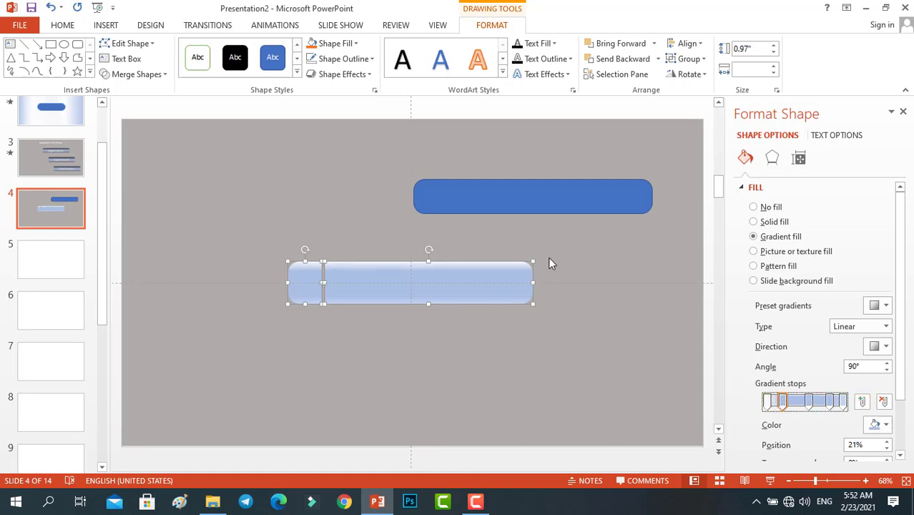
After checking slide 3, recolour the long piece's first gradient stop a lighter shade.
click(60, 158)
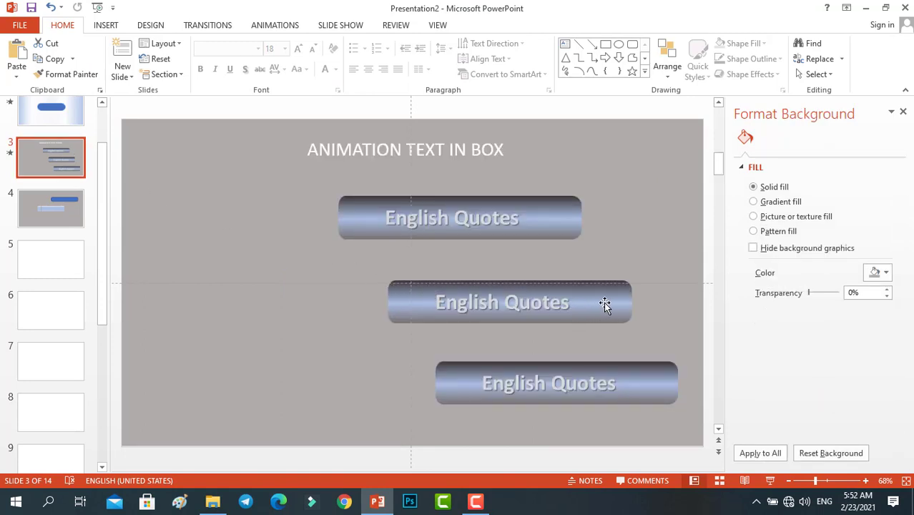
click(64, 196)
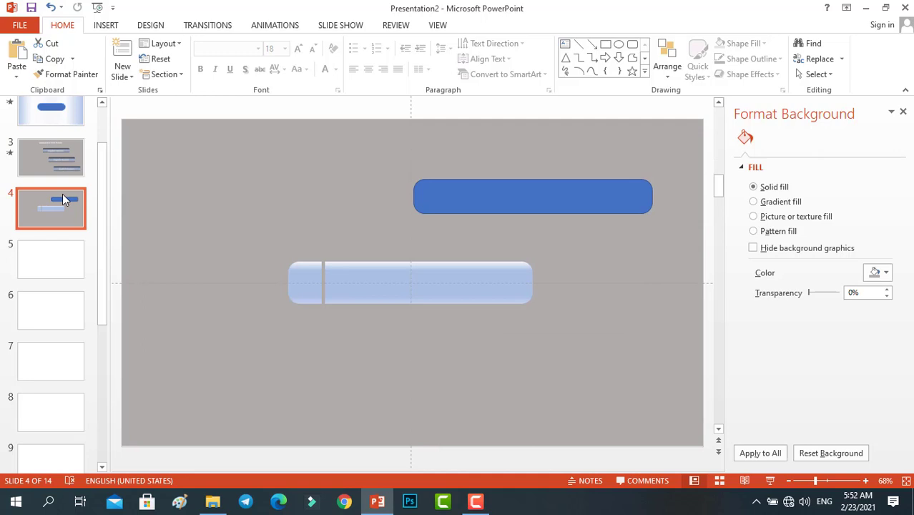
click(467, 284)
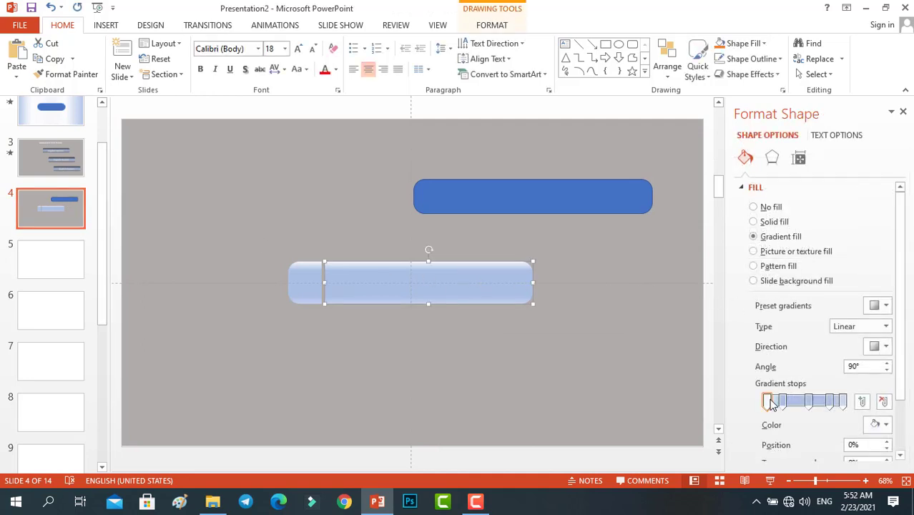
click(767, 402)
click(878, 423)
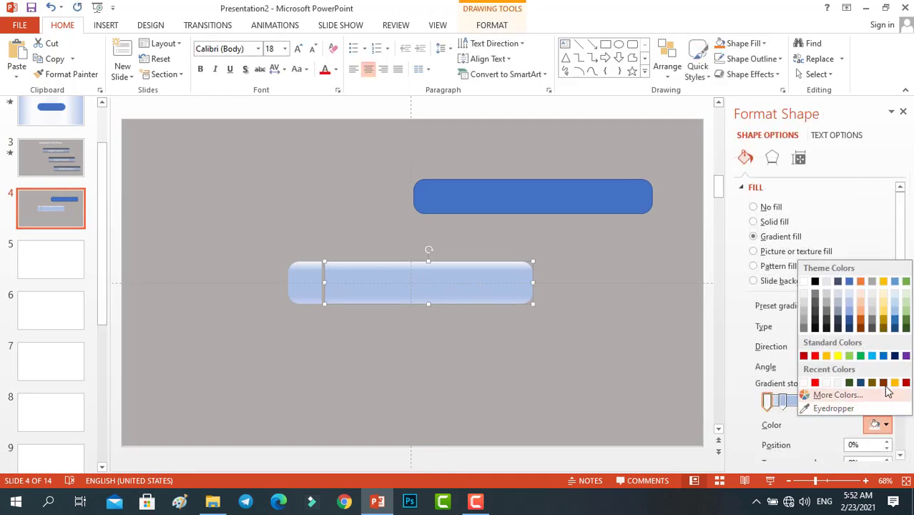
click(840, 321)
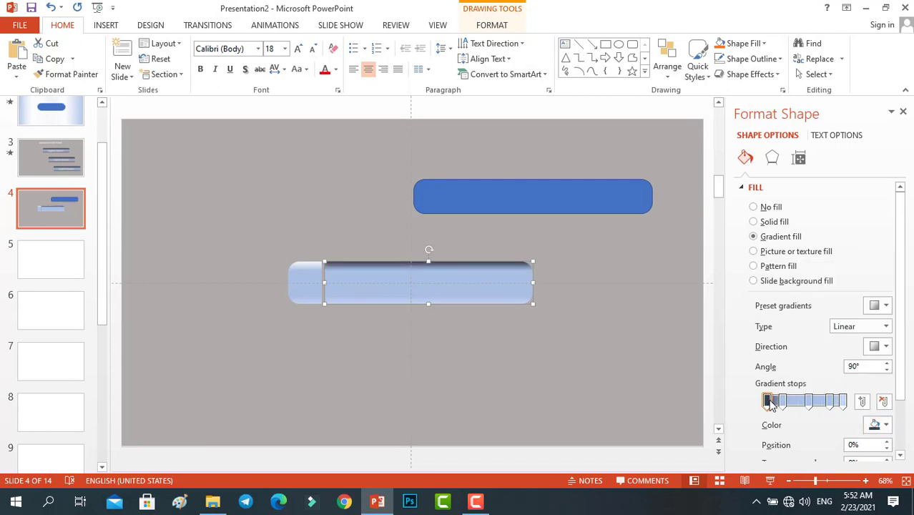
click(885, 425)
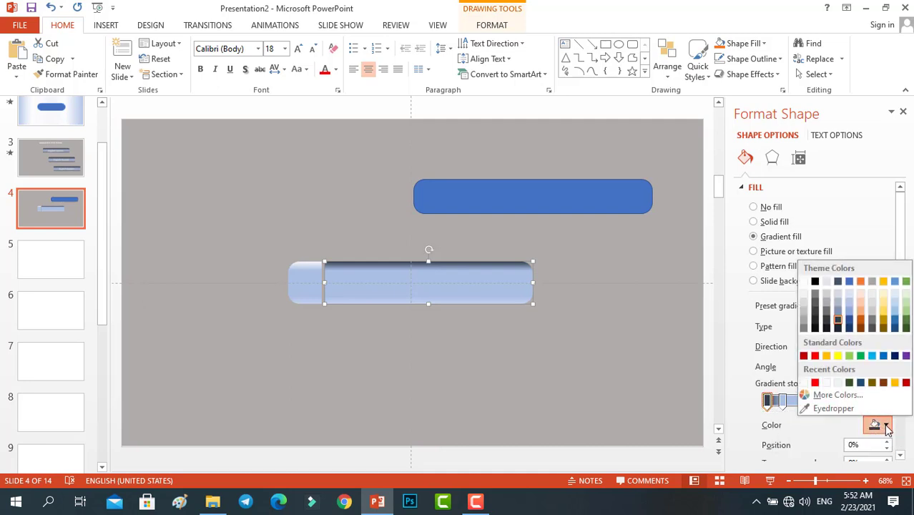
click(837, 317)
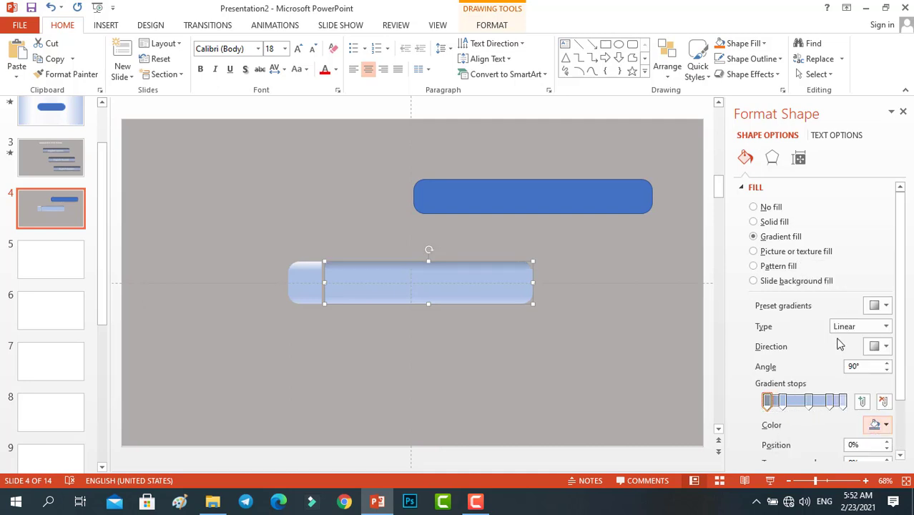
Give the long piece's 21%, 83% and 100% gradient stops darker colours.
click(782, 402)
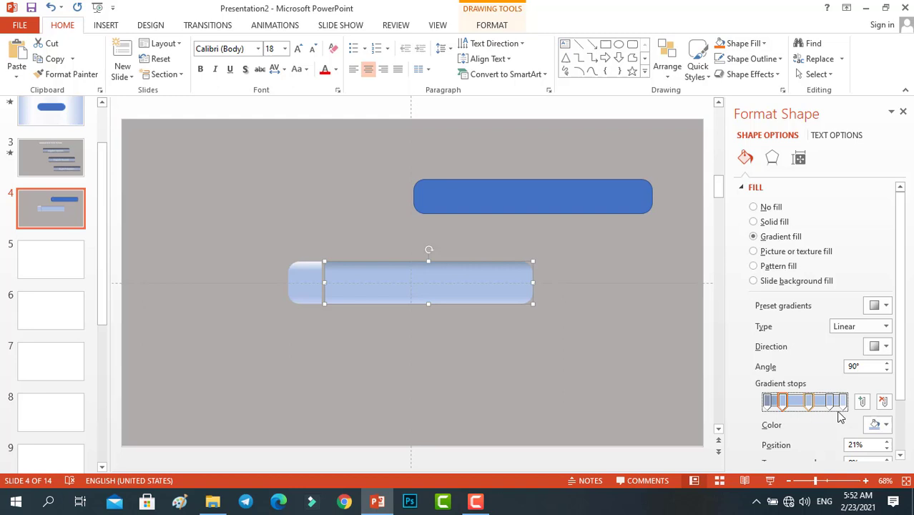
click(883, 426)
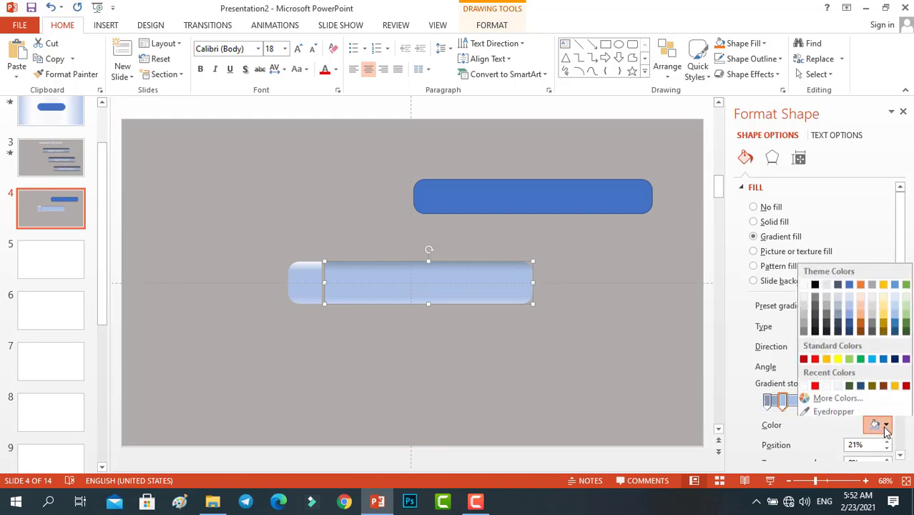
click(837, 318)
click(832, 403)
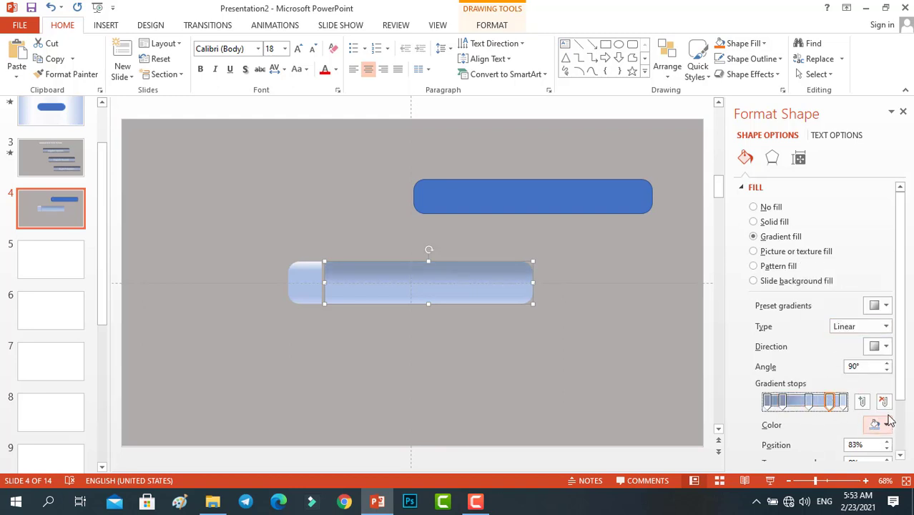
click(885, 424)
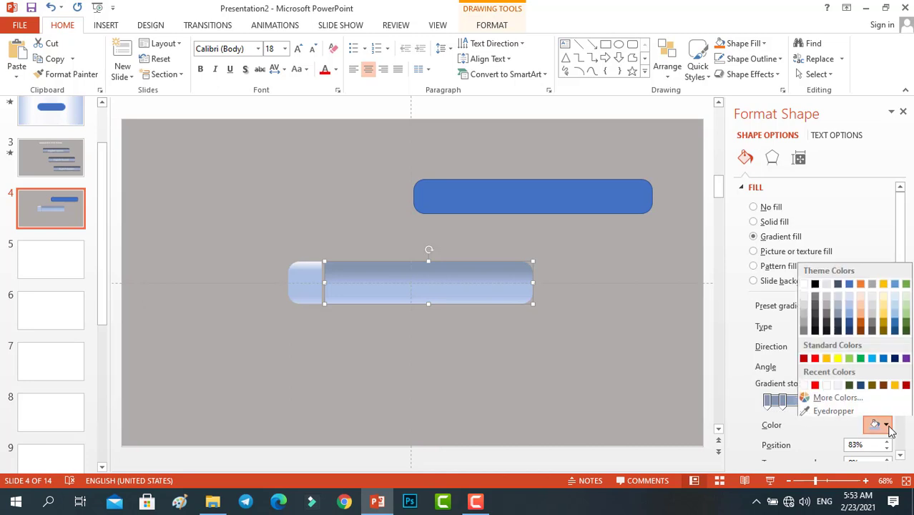
click(837, 315)
click(842, 402)
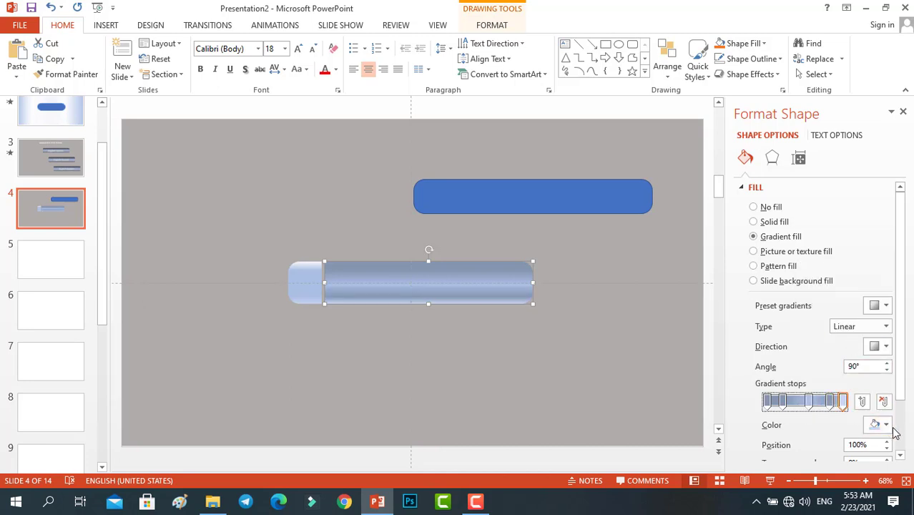
click(886, 427)
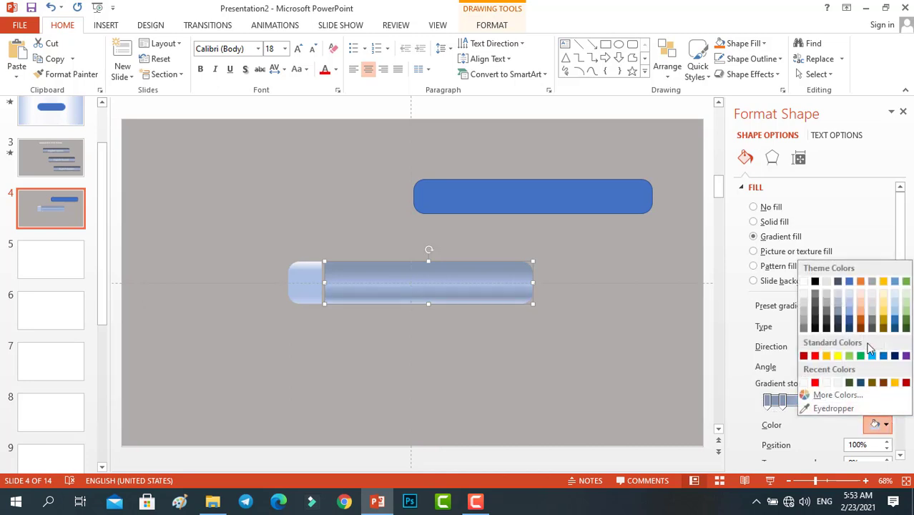
click(840, 314)
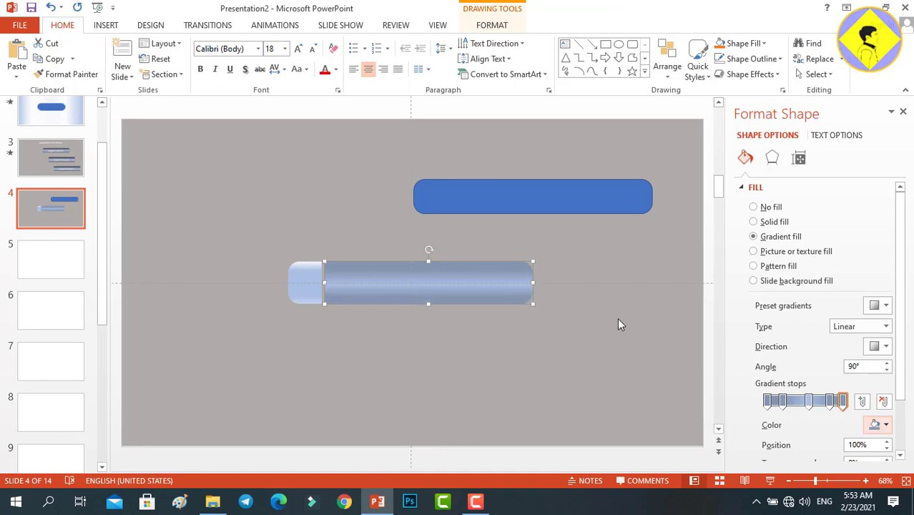
Check the result, then select the small rounded cap at the bar's left end.
click(577, 315)
click(488, 284)
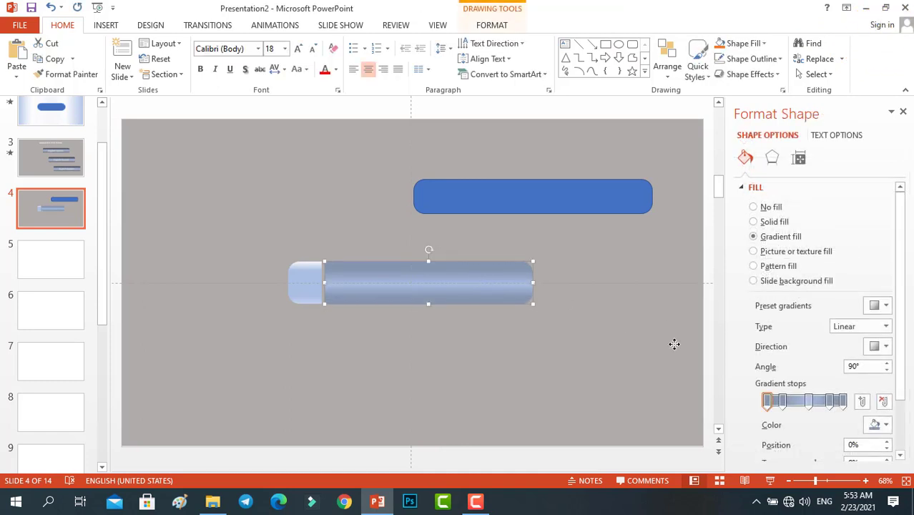
click(428, 306)
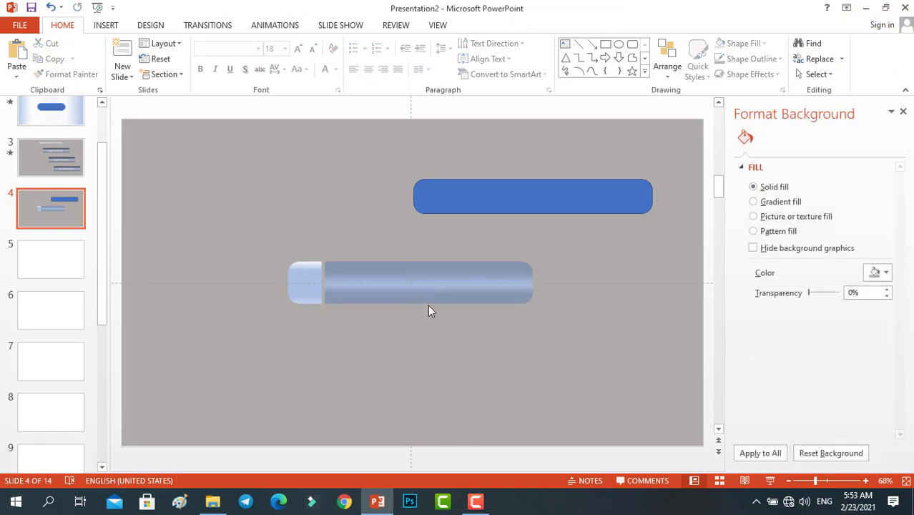
click(313, 281)
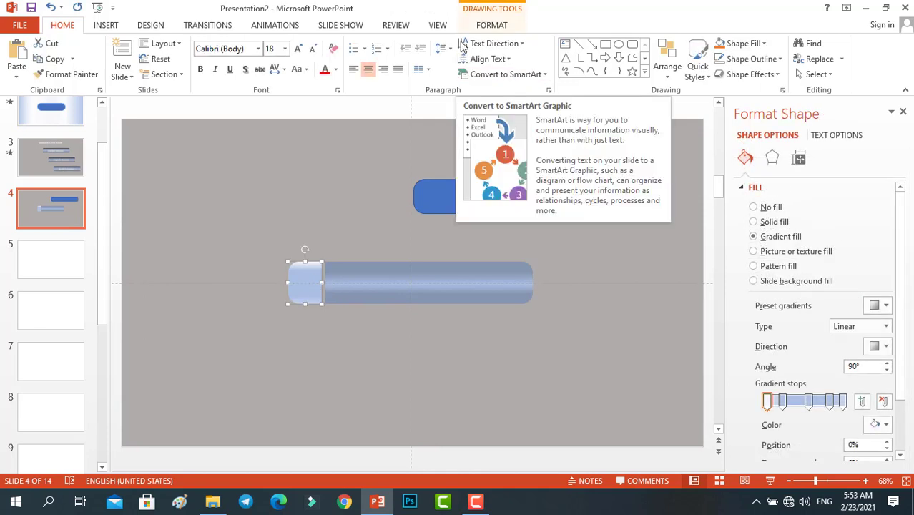
Set the cap's first gradient stop to the long bar's colour using the Eyedropper.
click(491, 25)
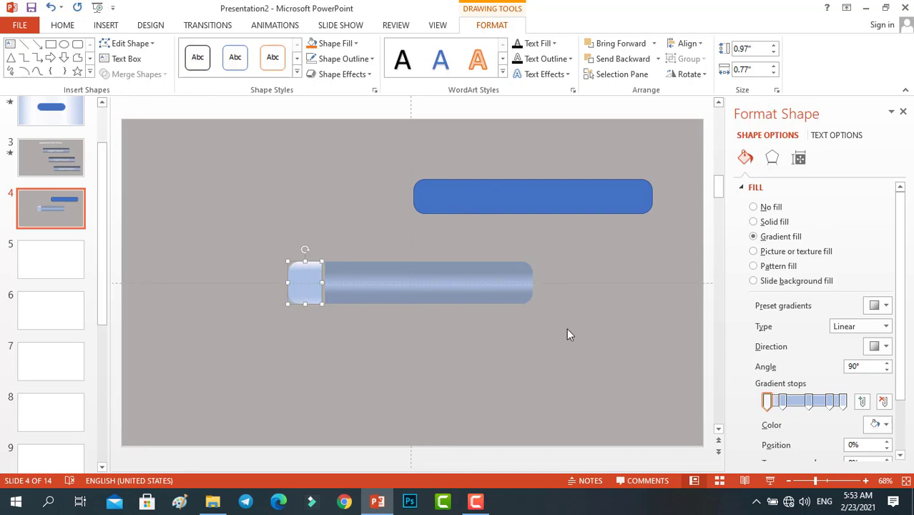
click(876, 424)
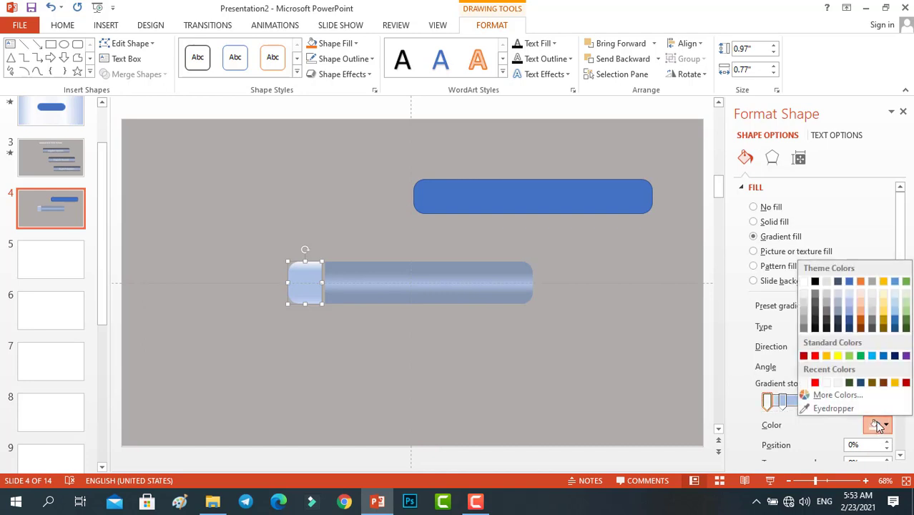
click(819, 408)
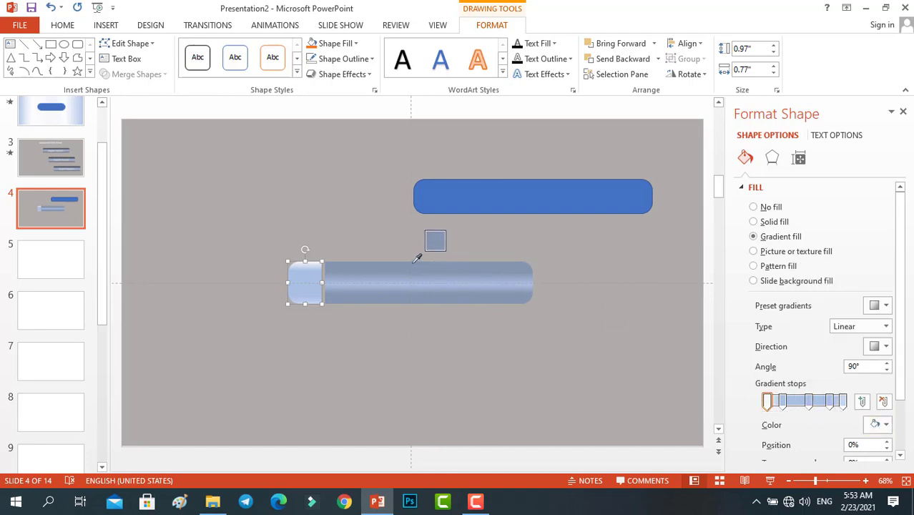
click(411, 263)
Give the cap's 21%, 83% and 100% gradient stops matching theme colours.
click(782, 401)
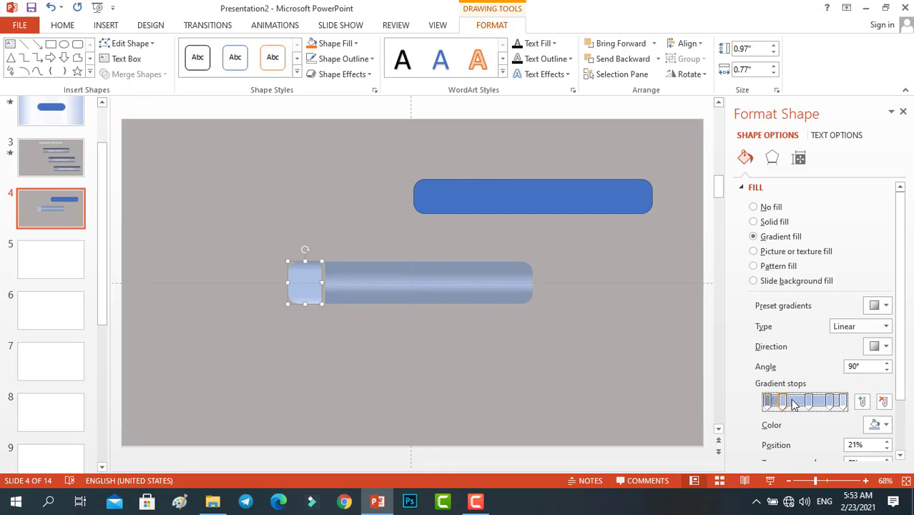
click(887, 426)
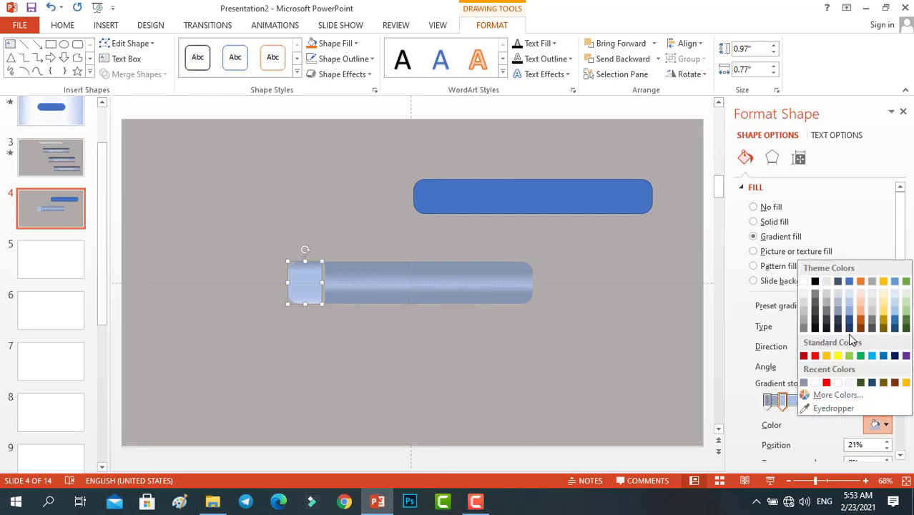
click(838, 312)
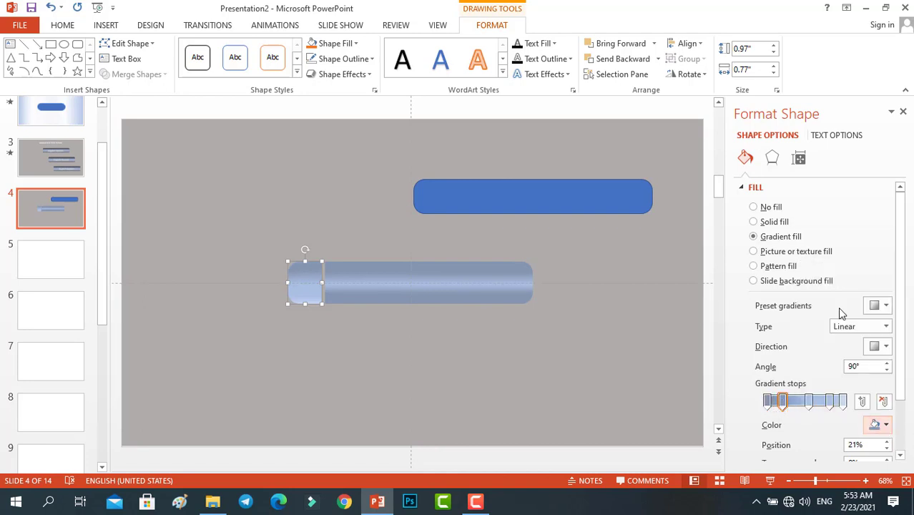
click(827, 401)
click(884, 424)
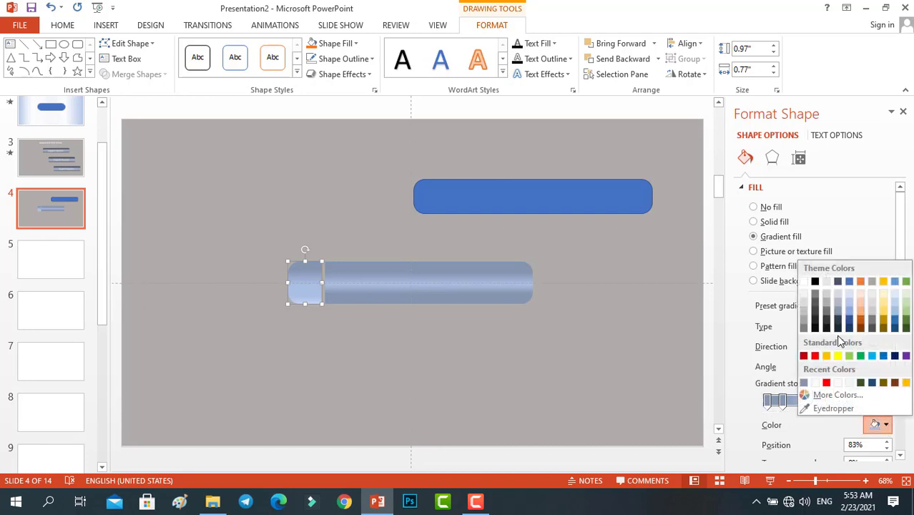
click(838, 314)
click(843, 401)
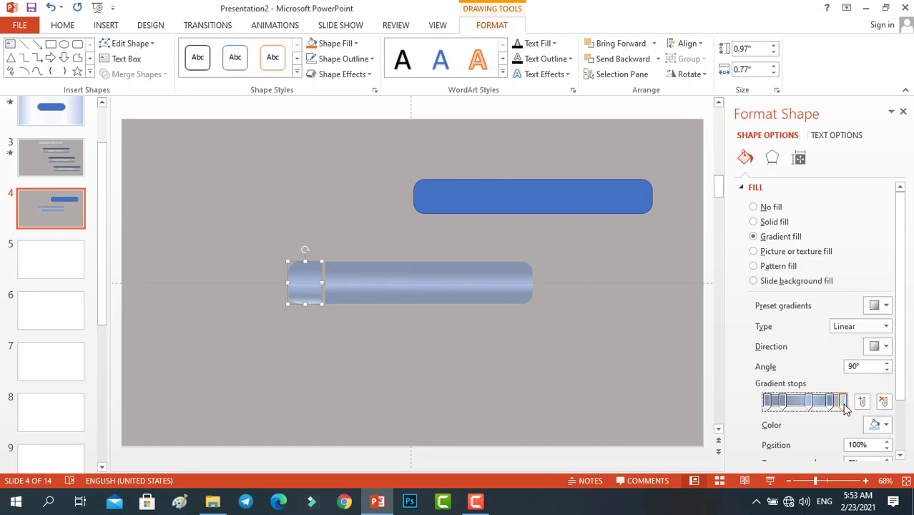
click(882, 423)
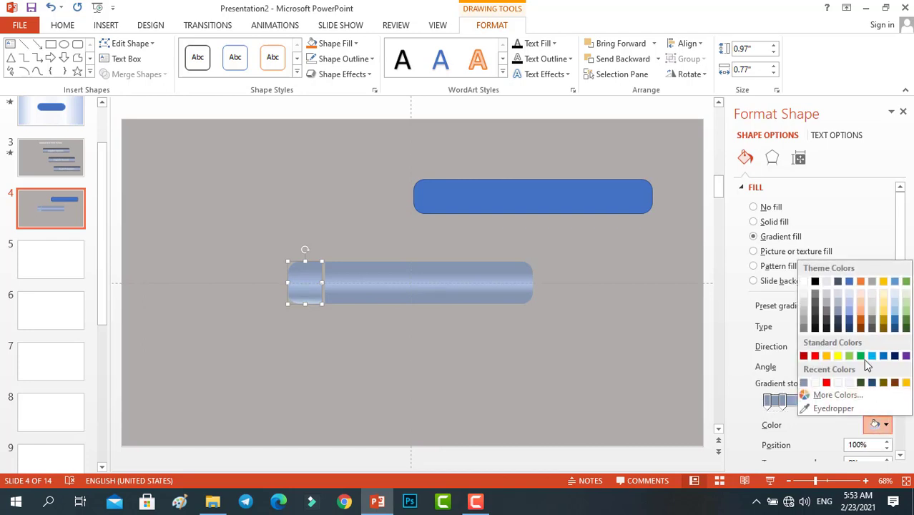
click(836, 312)
click(639, 311)
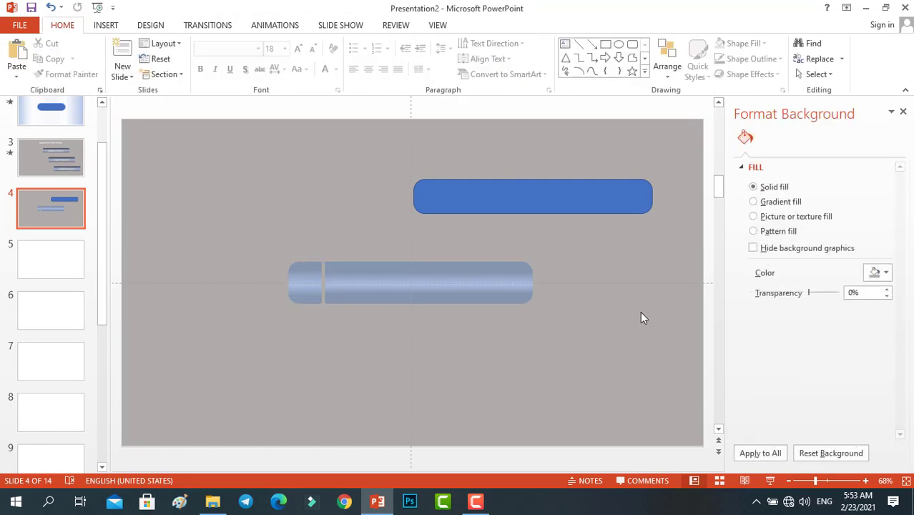
Shift the long bar's middle gradient stop slightly left.
click(488, 283)
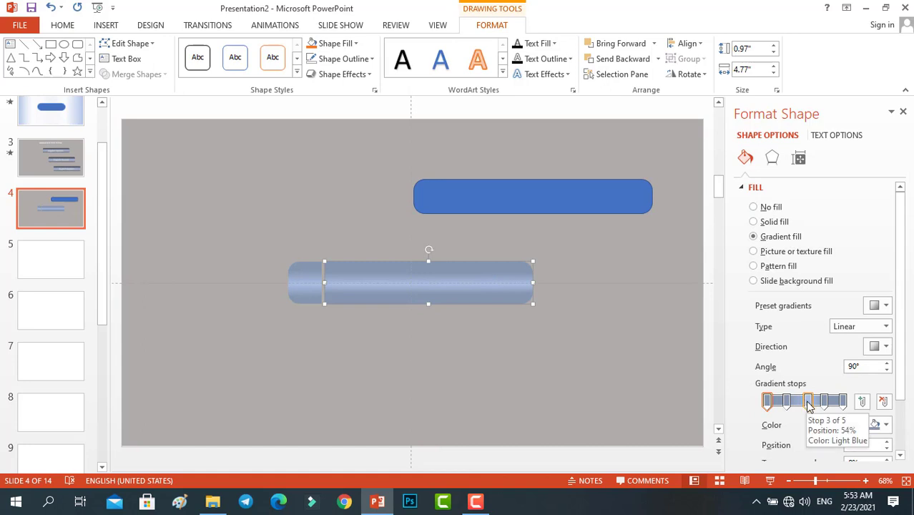
click(806, 401)
drag(802, 401, 808, 406)
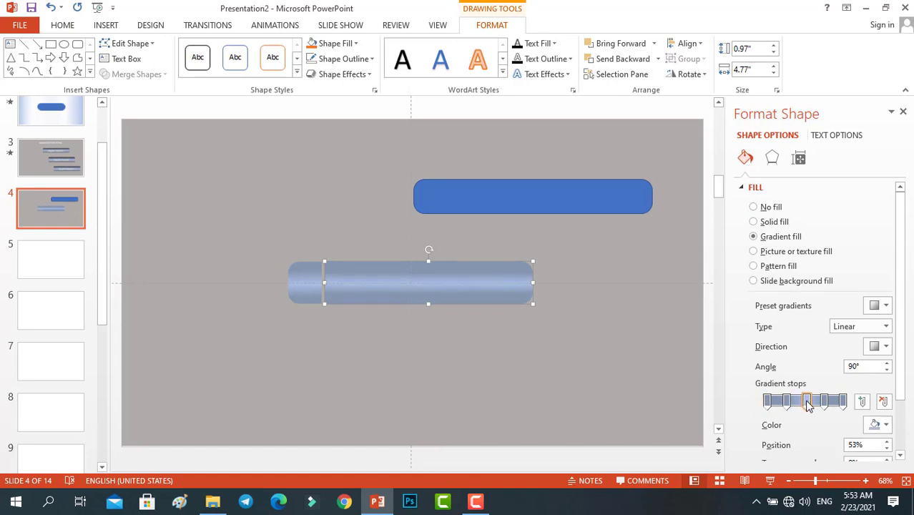
click(825, 402)
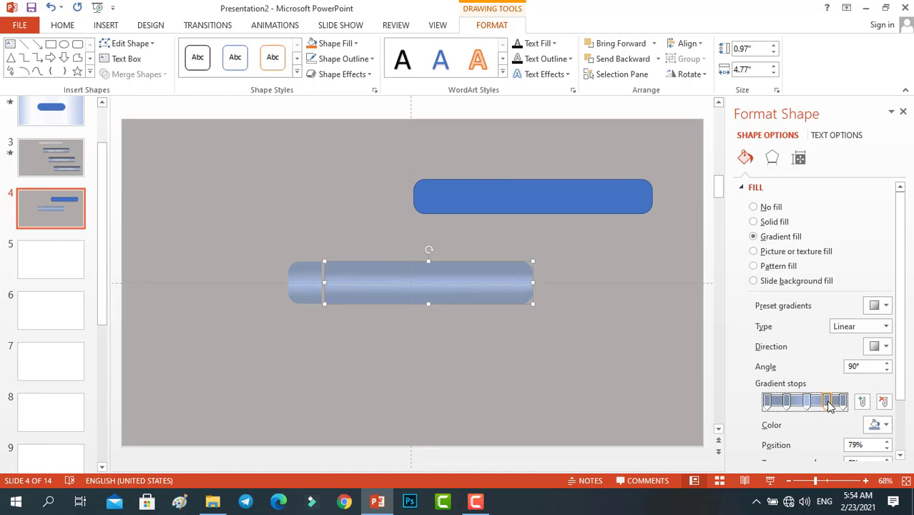
Close the format pane and apply the Preset 3 bevel effect to the lower bar and cap.
click(604, 326)
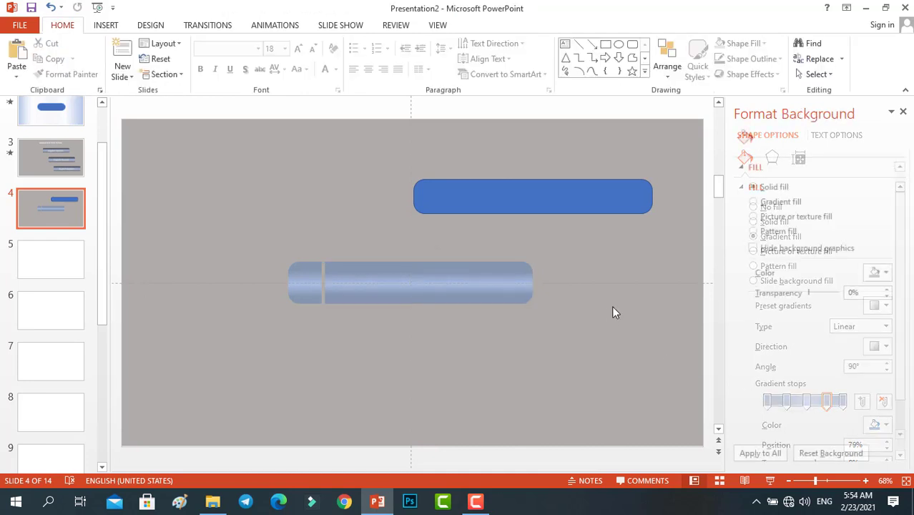
click(903, 113)
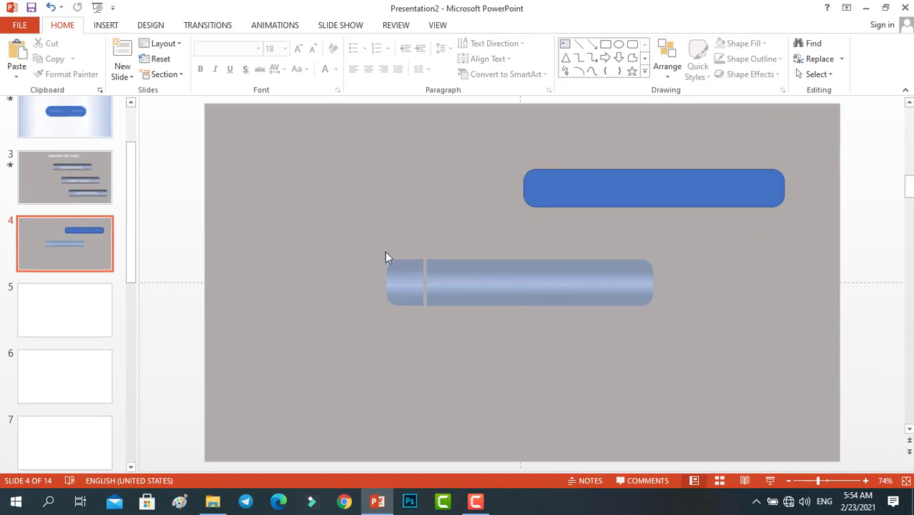
drag(363, 233, 737, 338)
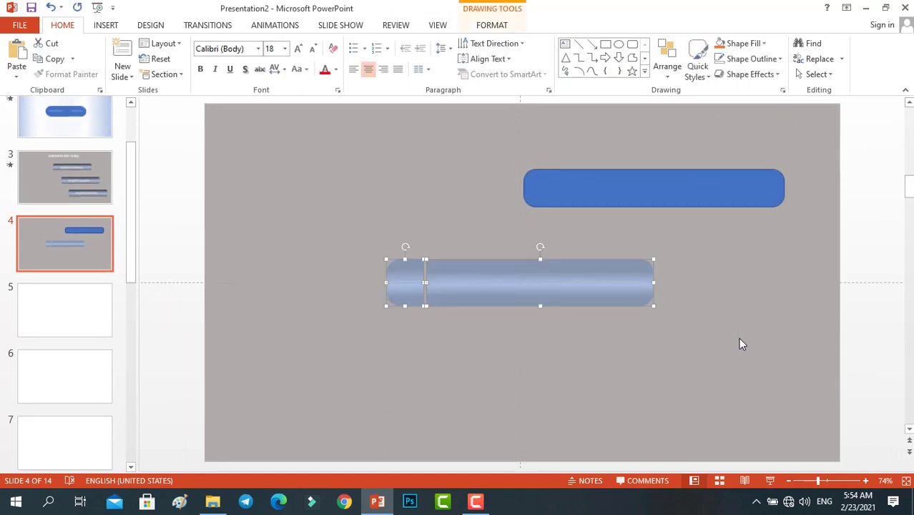
click(481, 26)
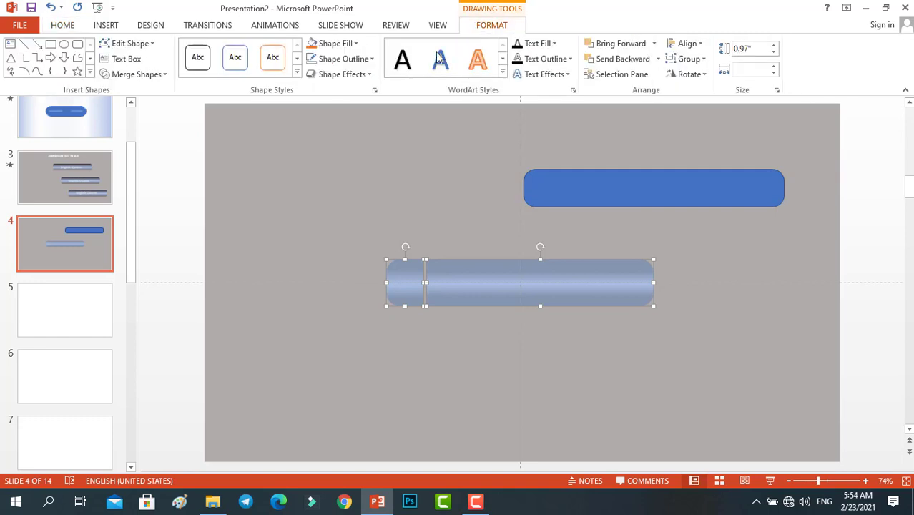
click(370, 74)
mouse_move(365, 97)
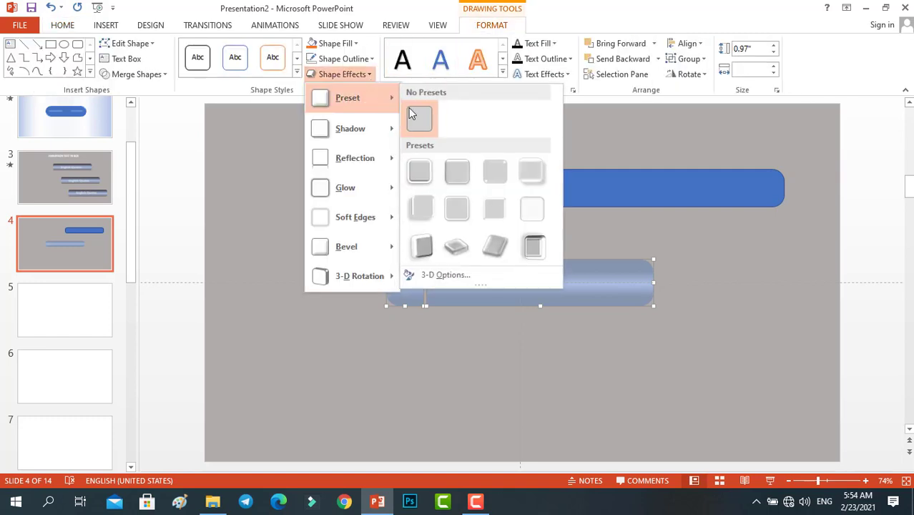
click(498, 172)
click(441, 246)
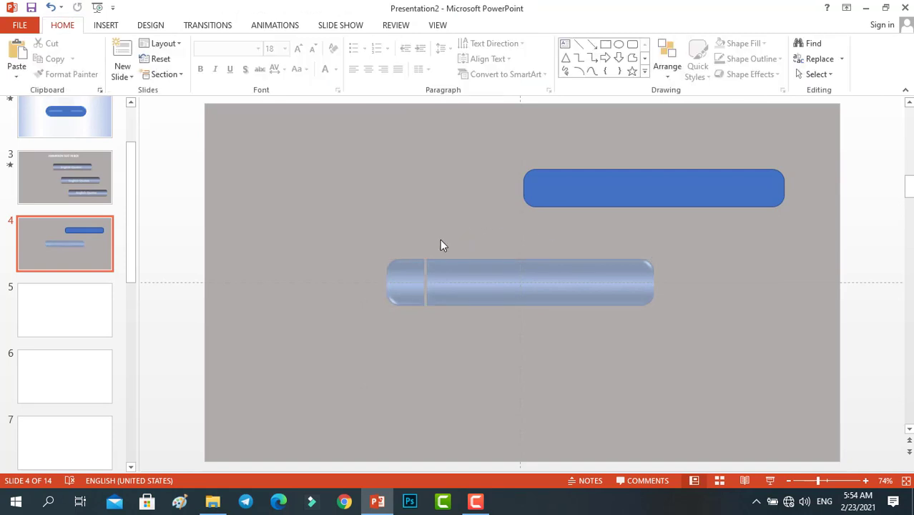
click(393, 269)
Move the small cap left, away from the long gradient bar.
click(469, 345)
mouse_move(565, 195)
mouse_down()
mouse_move(434, 252)
mouse_move(436, 283)
mouse_up()
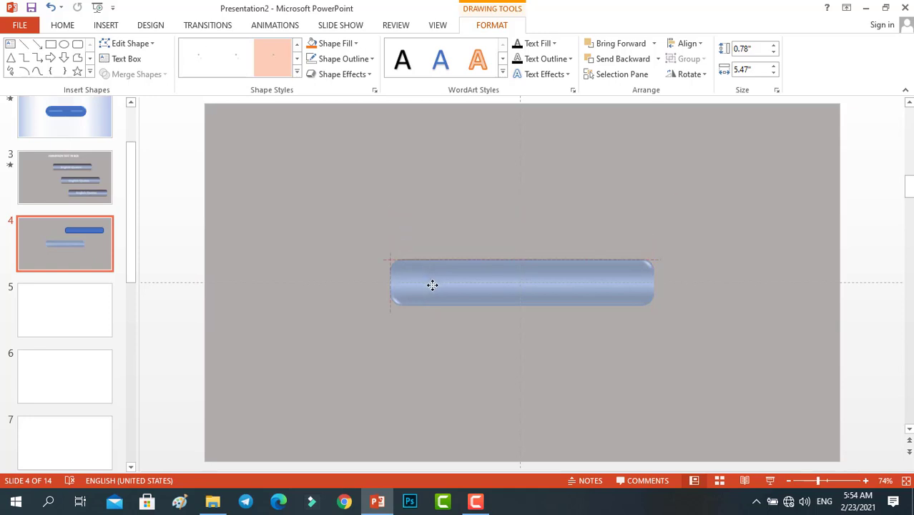
drag(432, 284, 432, 236)
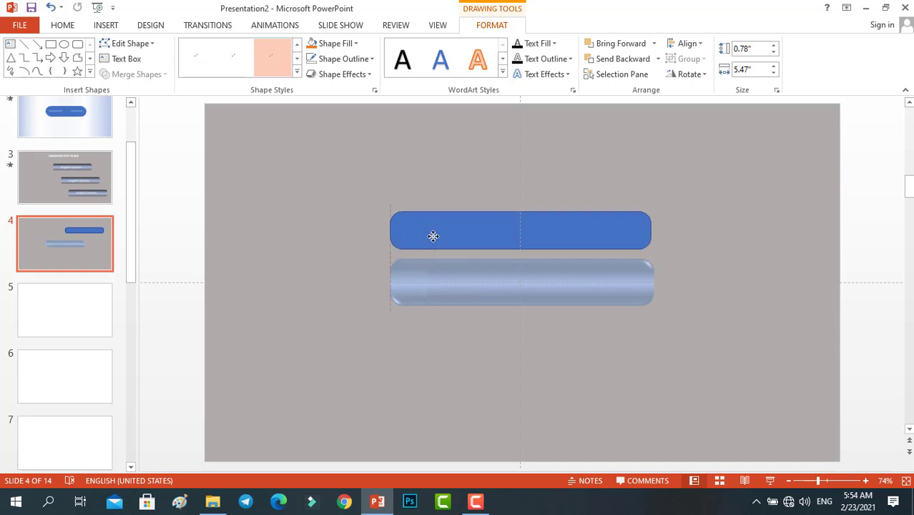
click(400, 267)
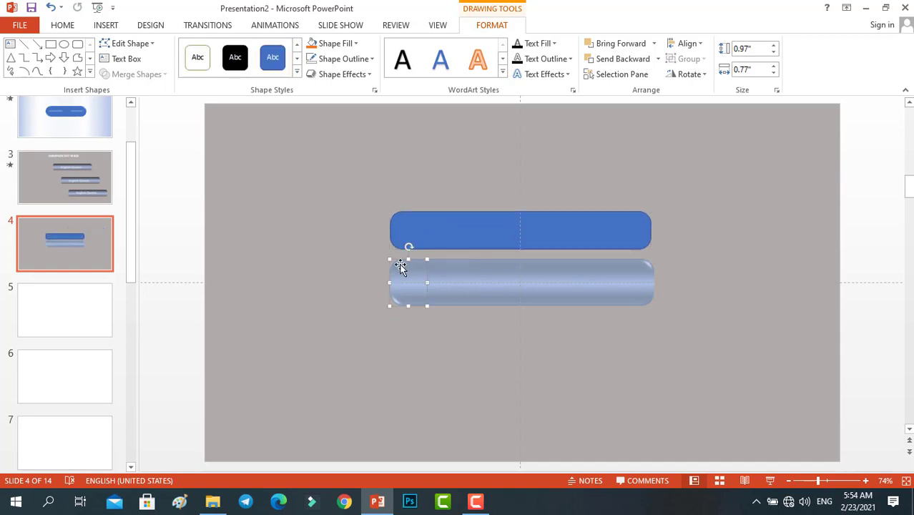
drag(396, 266, 360, 266)
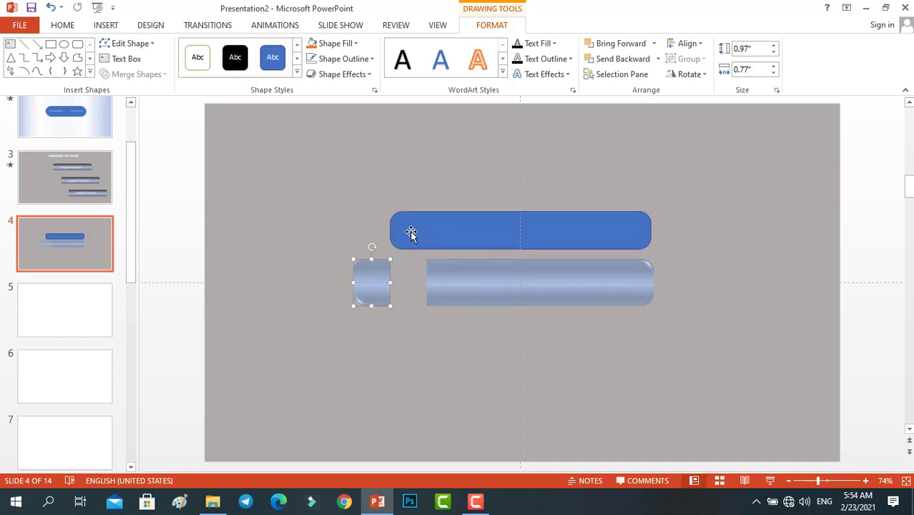
Lower the blue bar until it rests just above the gradient bar.
ctrl+scroll(422, 226, up, 2)
ctrl+scroll(429, 222, up, 2)
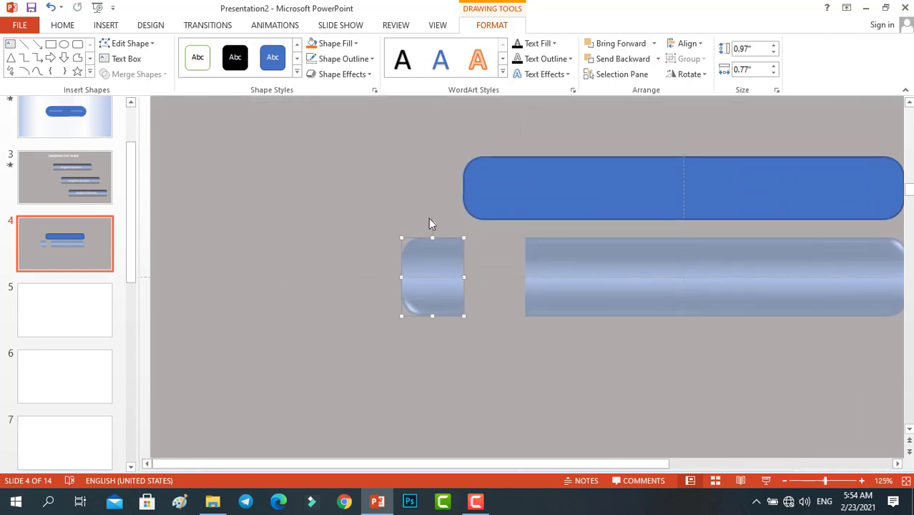
ctrl+scroll(436, 221, down, 2)
mouse_move(504, 206)
mouse_down()
mouse_move(518, 234)
mouse_move(515, 258)
mouse_up()
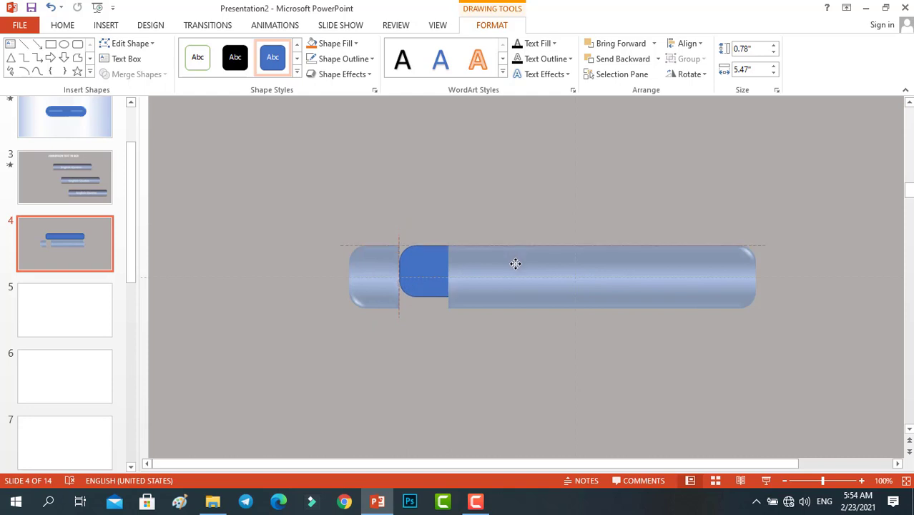
drag(514, 263, 520, 211)
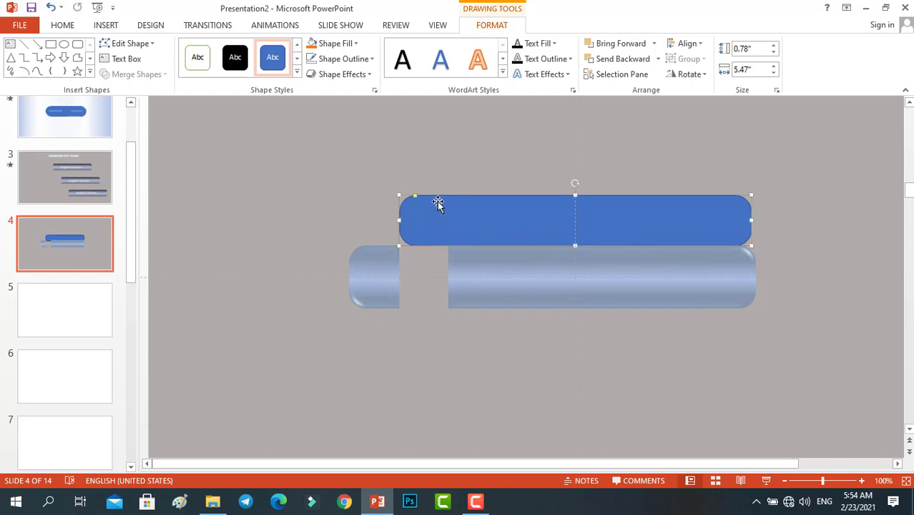
Draw a thin vertical rounded rectangle on slide 4.
click(104, 27)
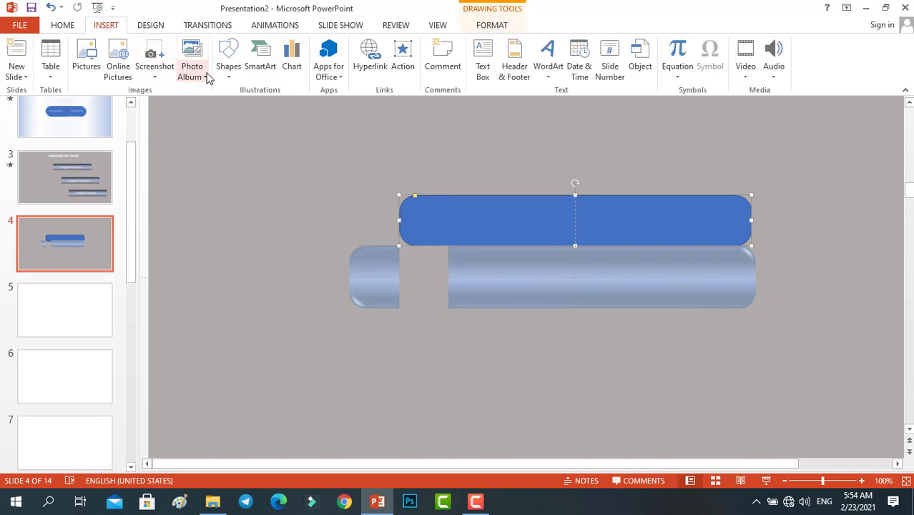
click(229, 61)
click(262, 107)
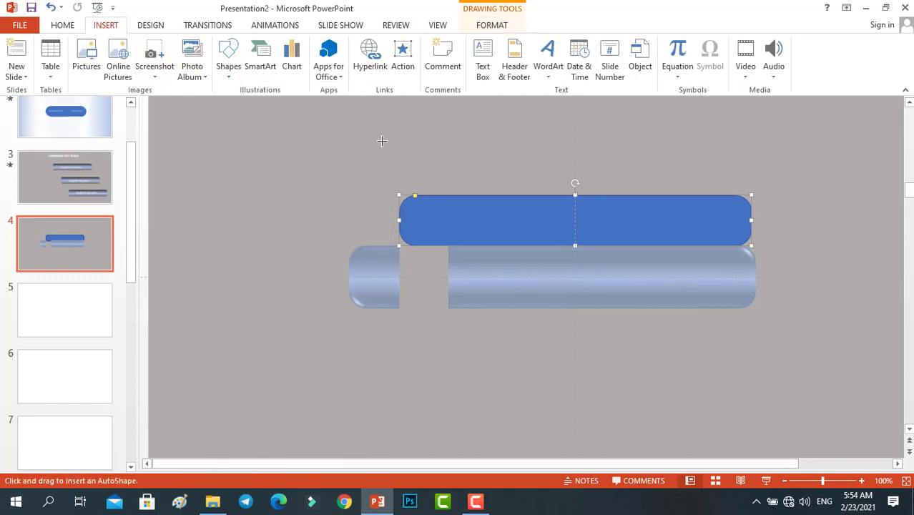
drag(434, 137, 436, 167)
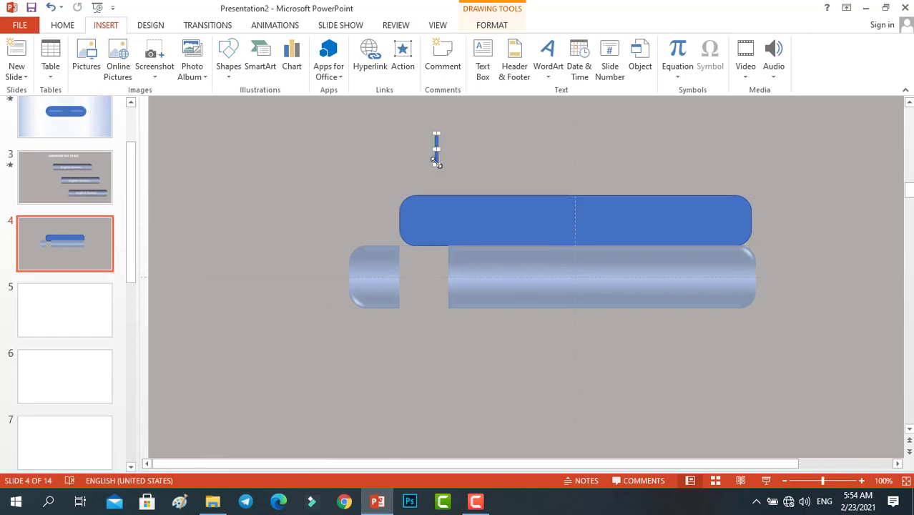
Move the strip onto the blue bar's left end and stretch it to the bar's full height.
scroll(435, 158, up, 2)
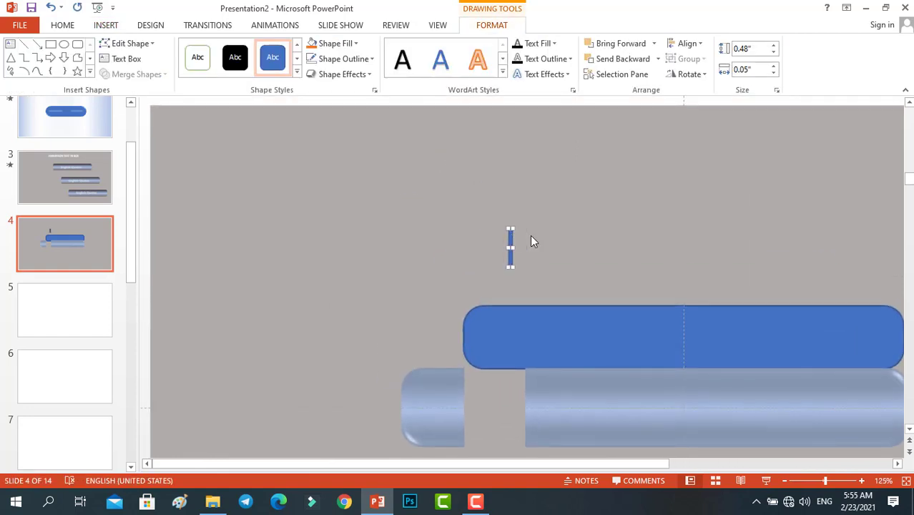
scroll(530, 234, up, 3)
scroll(530, 234, down, 3)
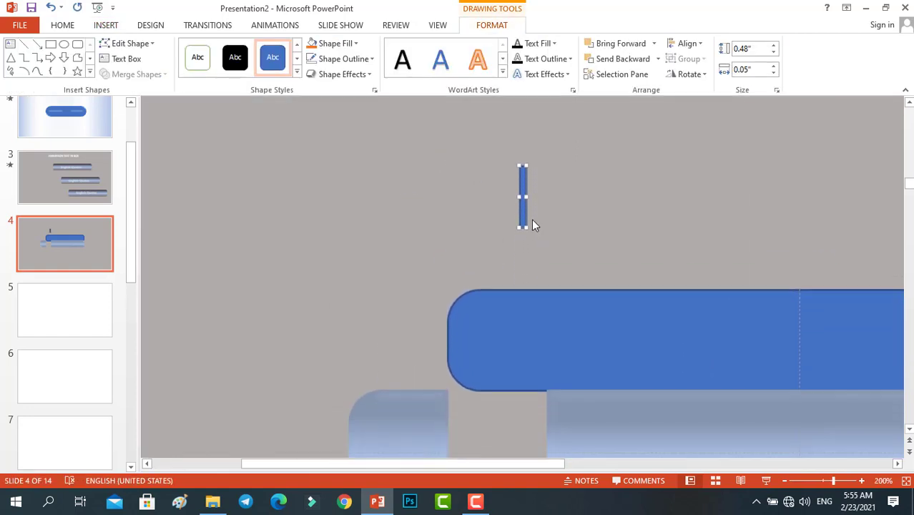
drag(529, 229, 540, 337)
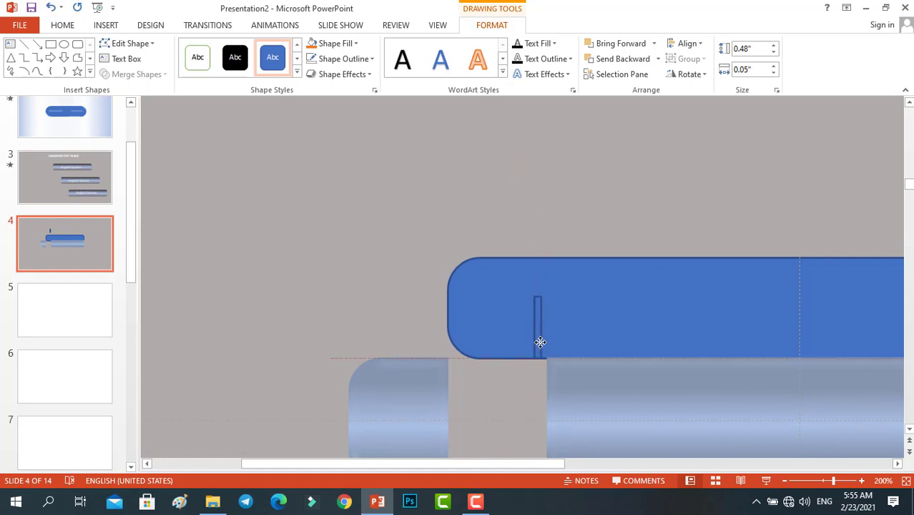
drag(540, 337, 541, 346)
mouse_move(539, 294)
mouse_down()
mouse_move(538, 270)
mouse_move(539, 287)
mouse_up()
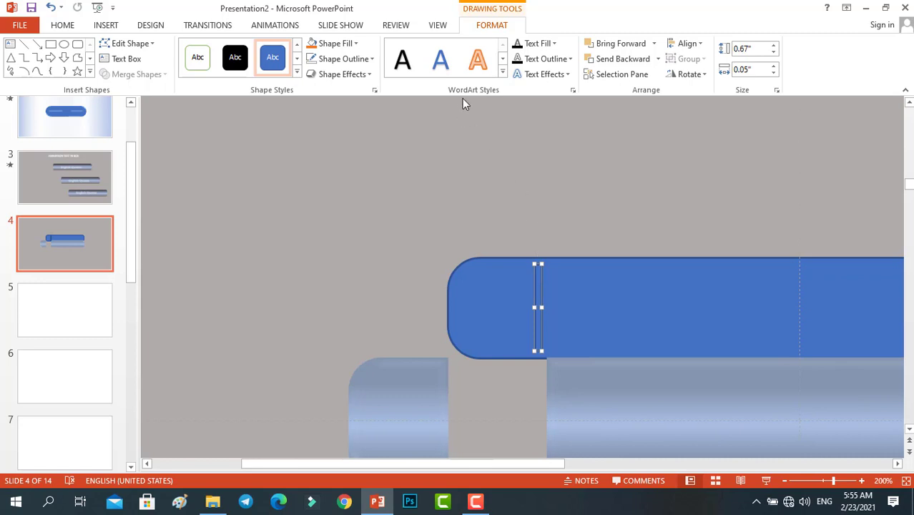
Give the thin stripe a white fill, no outline and 2.5 point soft edges.
click(357, 44)
click(313, 70)
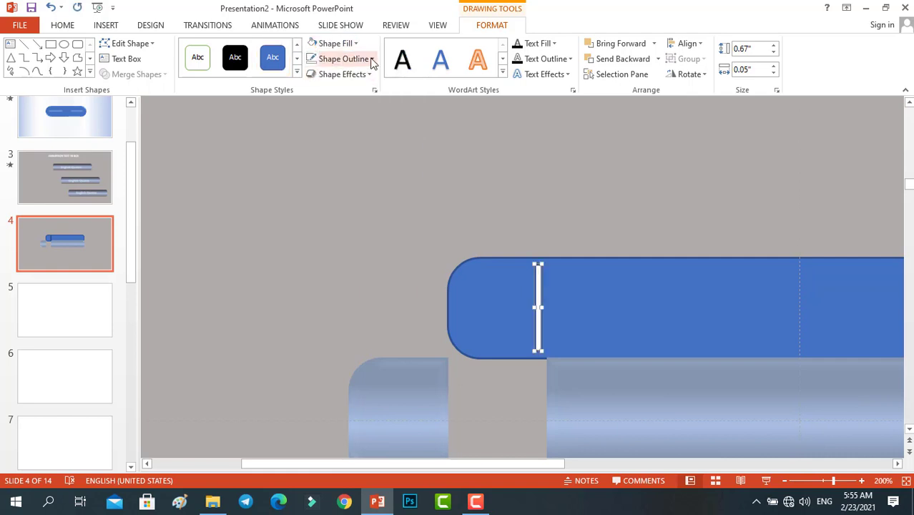
click(371, 60)
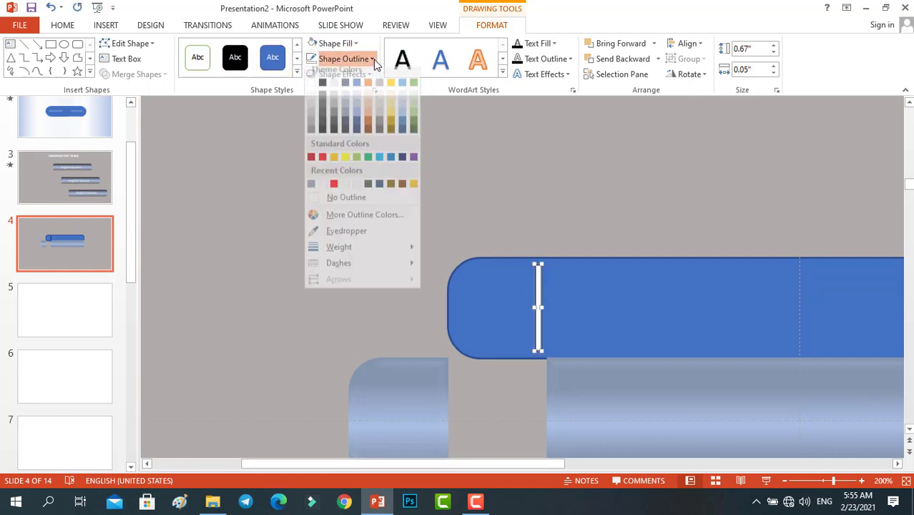
click(347, 204)
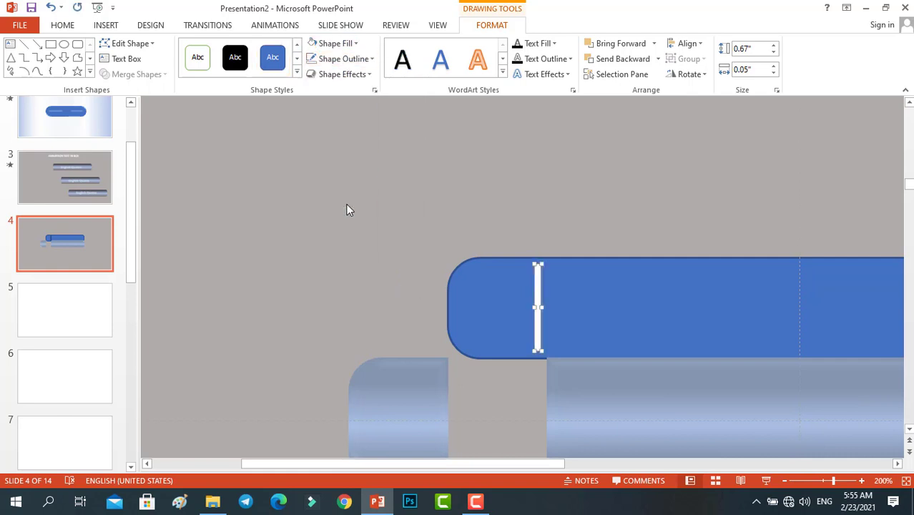
click(369, 76)
mouse_move(380, 218)
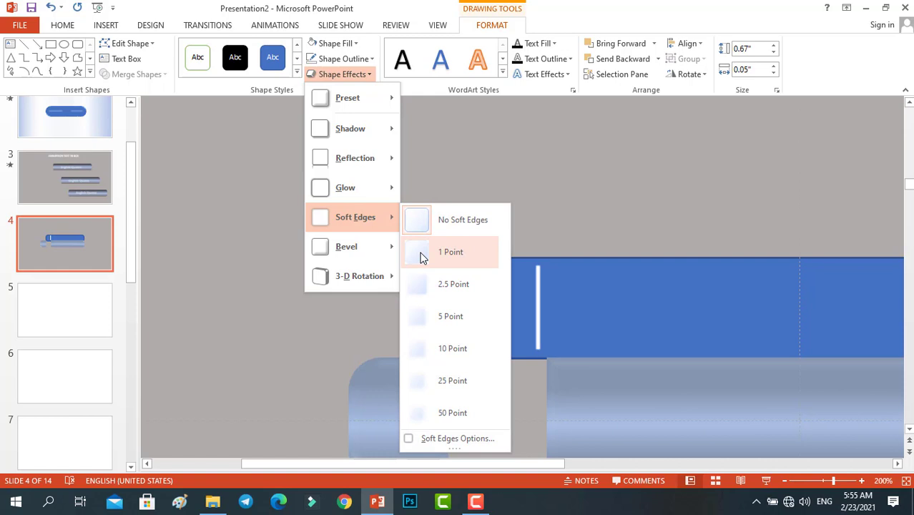
click(420, 284)
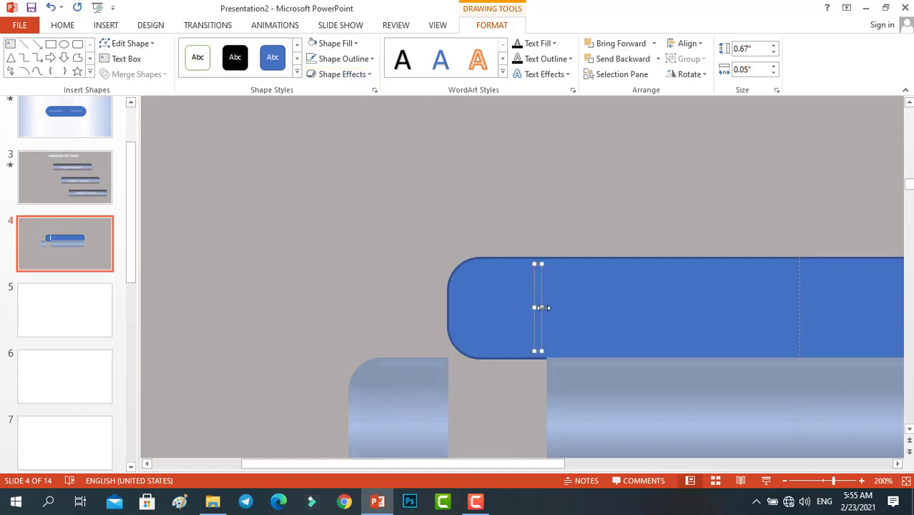
Widen the white stripe slightly and check the blue title bar's outline without changing it.
drag(544, 309, 546, 306)
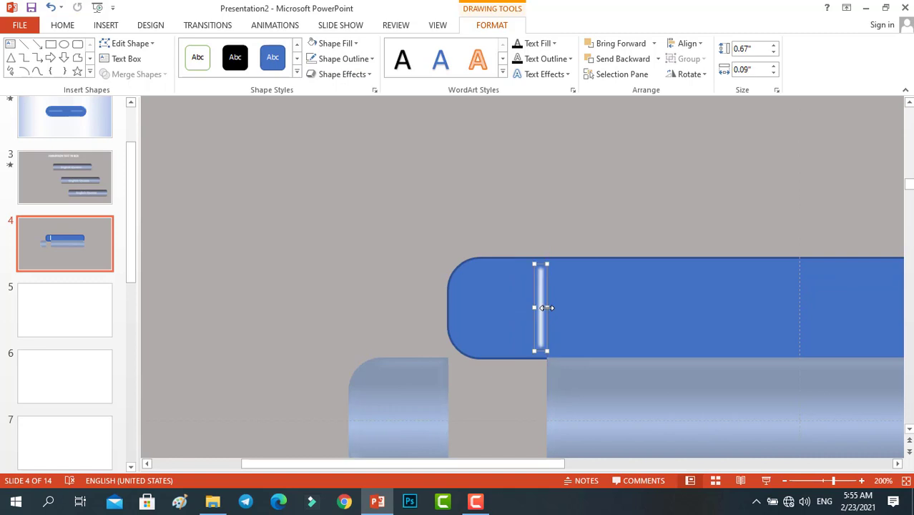
click(551, 187)
scroll(551, 186, down, 10)
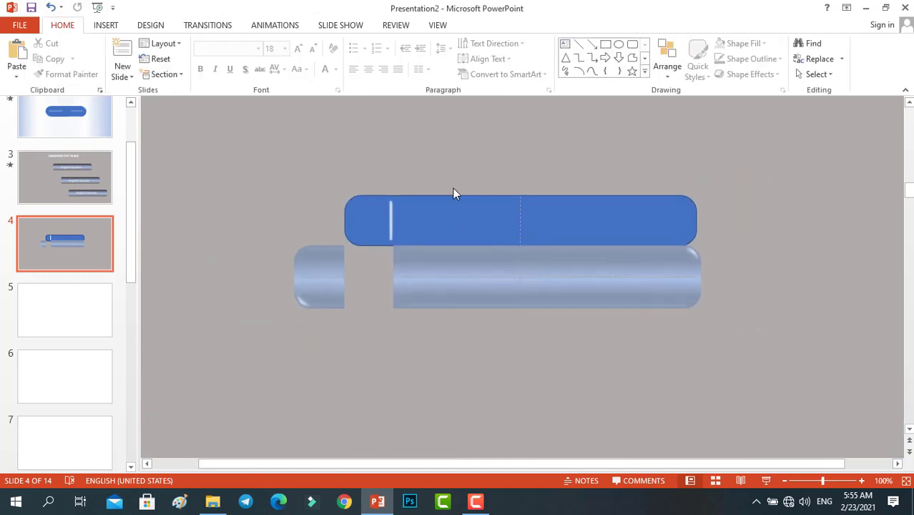
scroll(425, 185, up, 3)
click(423, 185)
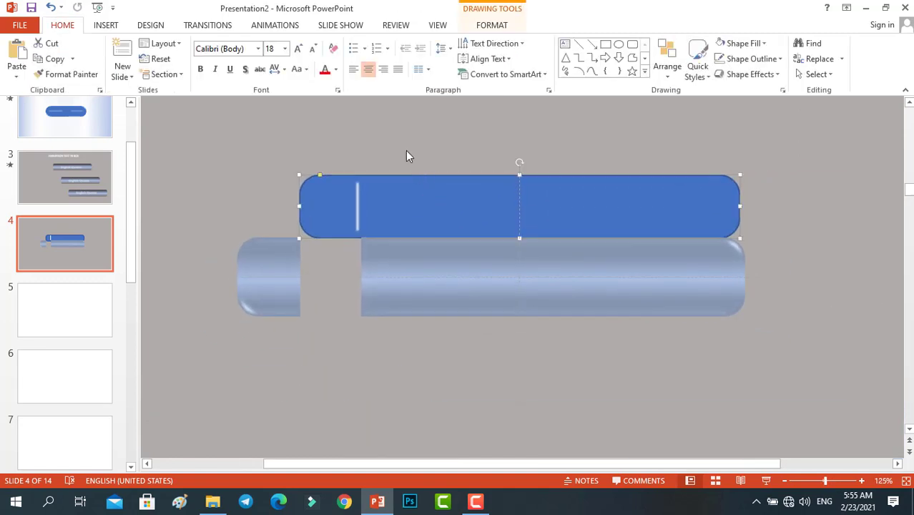
click(482, 27)
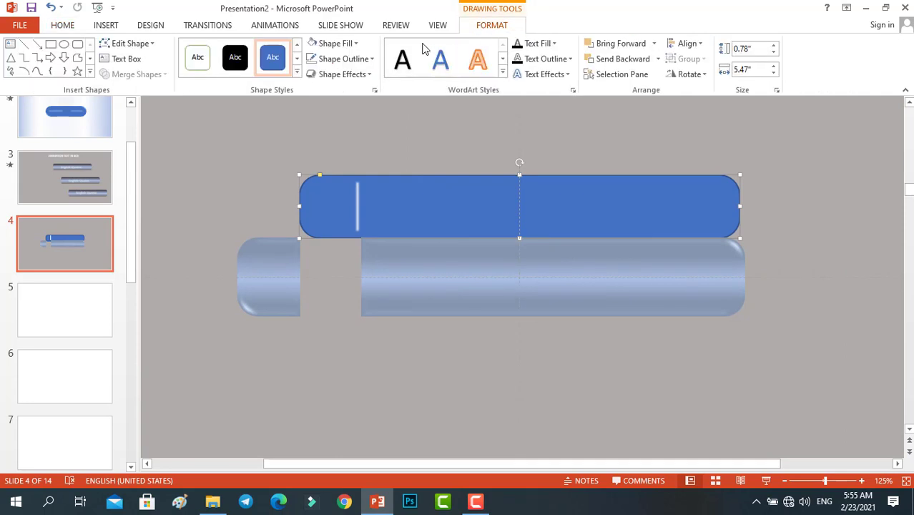
click(371, 61)
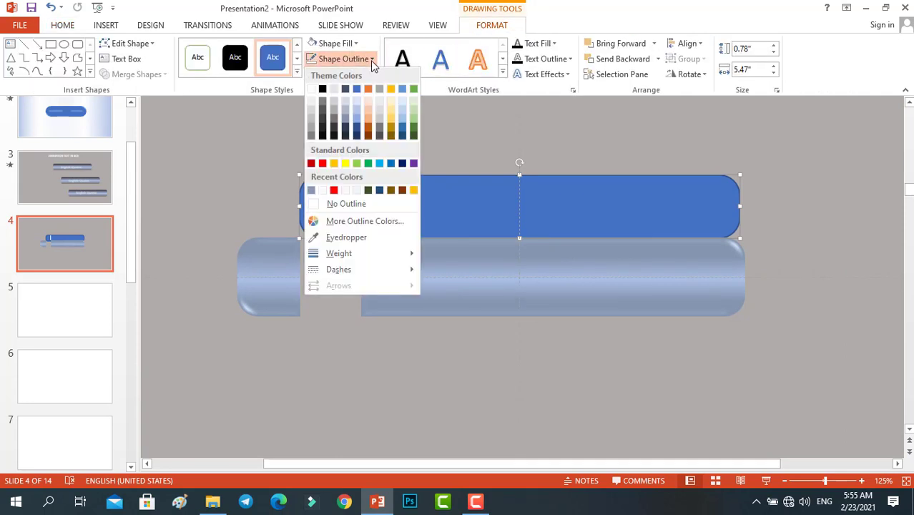
click(370, 200)
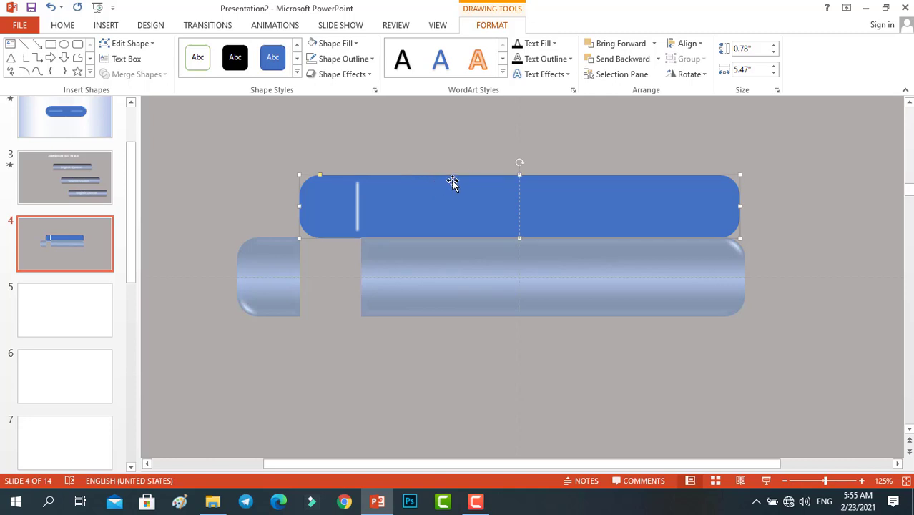
Make the stripe taller and nudge it left, ending at 0.73" by 0.09".
click(356, 193)
scroll(357, 196, up, 5)
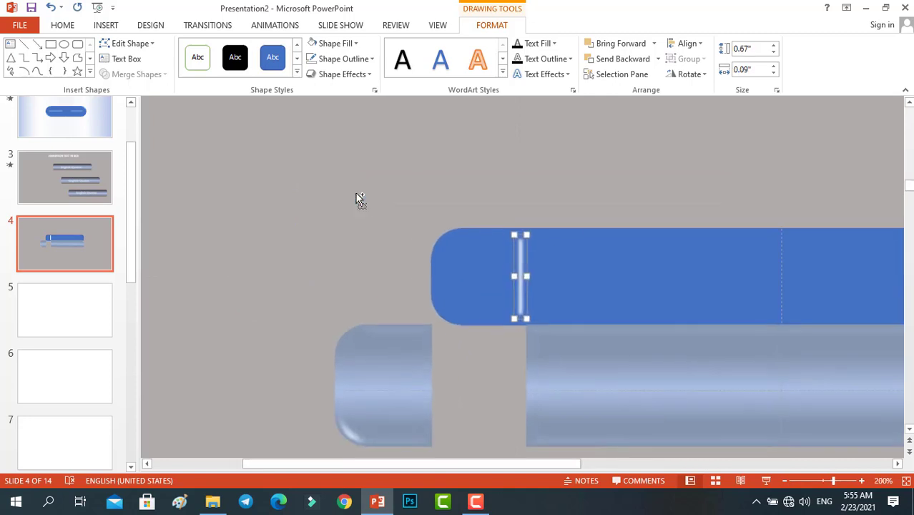
scroll(501, 240, up, 5)
scroll(536, 229, up, 5)
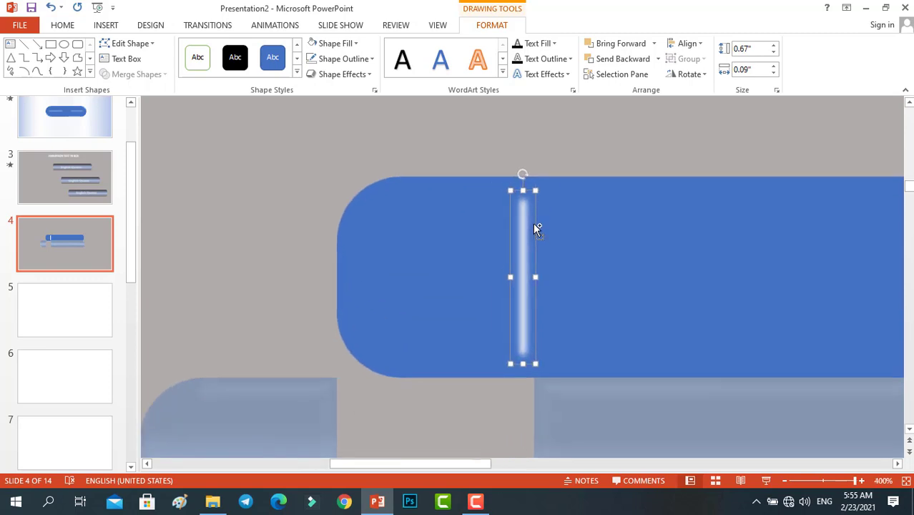
mouse_move(521, 190)
mouse_down()
mouse_move(522, 175)
mouse_move(518, 201)
mouse_up()
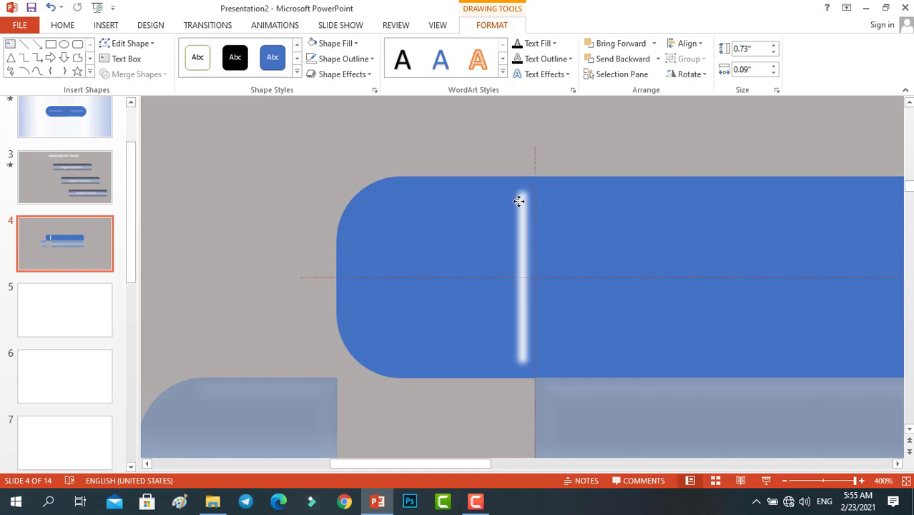
key(ctrl+Left)
key(ctrl+Left)
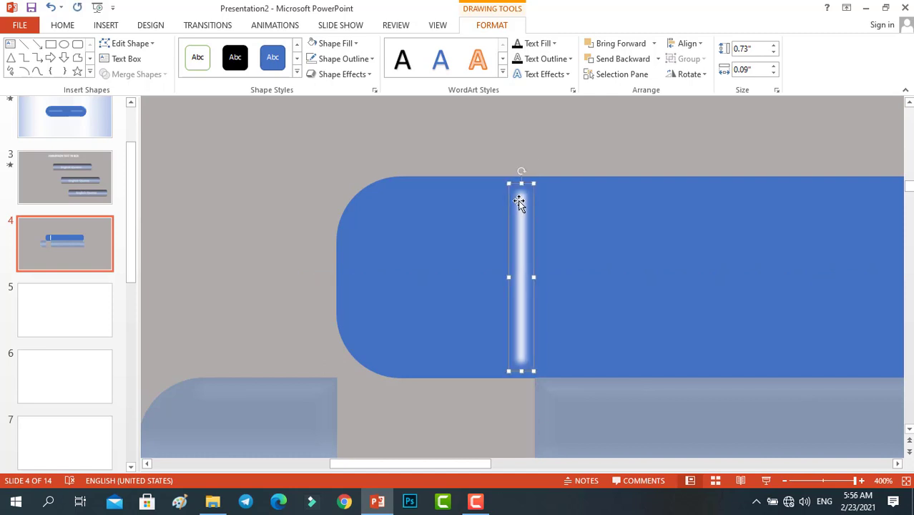
key(ctrl+Left)
key(ctrl+Left)
click(424, 146)
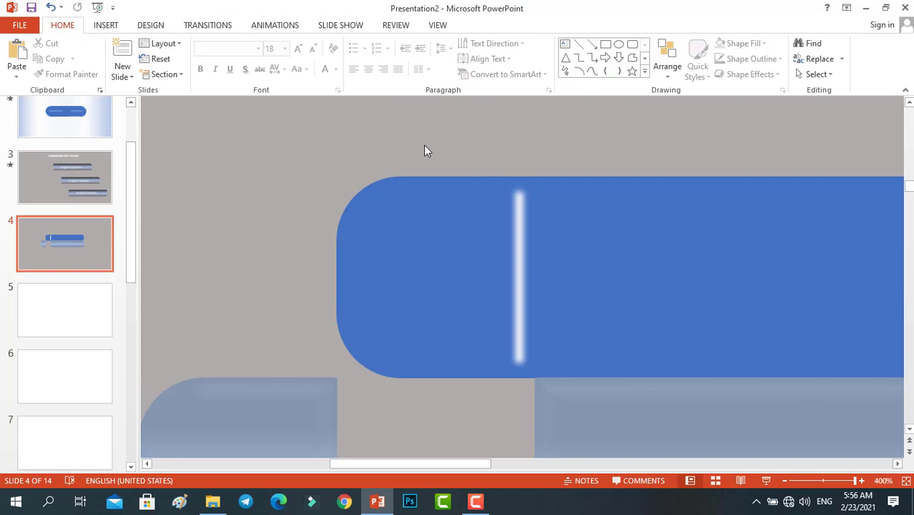
scroll(423, 144, down, 5)
scroll(423, 145, down, 4)
Switch the top rounded bar to a gradient fill and move a stop to about 63%.
click(96, 179)
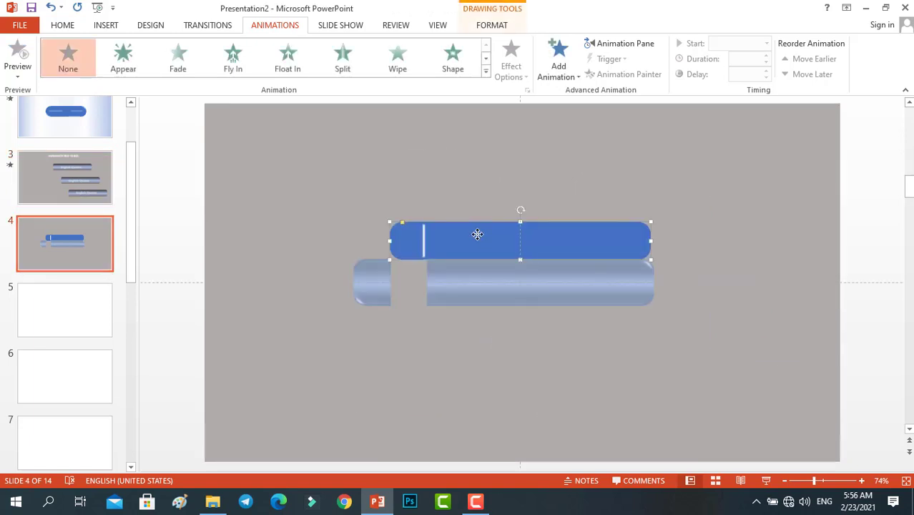
scroll(477, 234, up, 5)
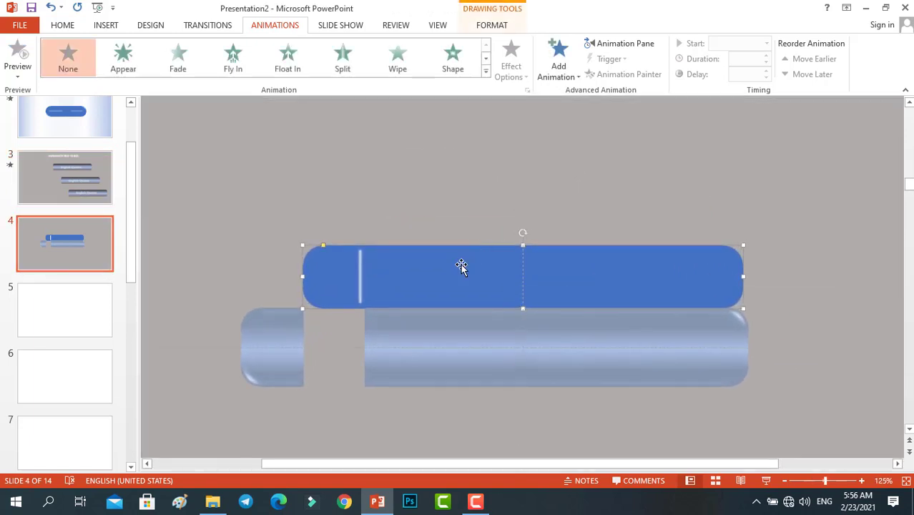
right_click(461, 266)
click(509, 255)
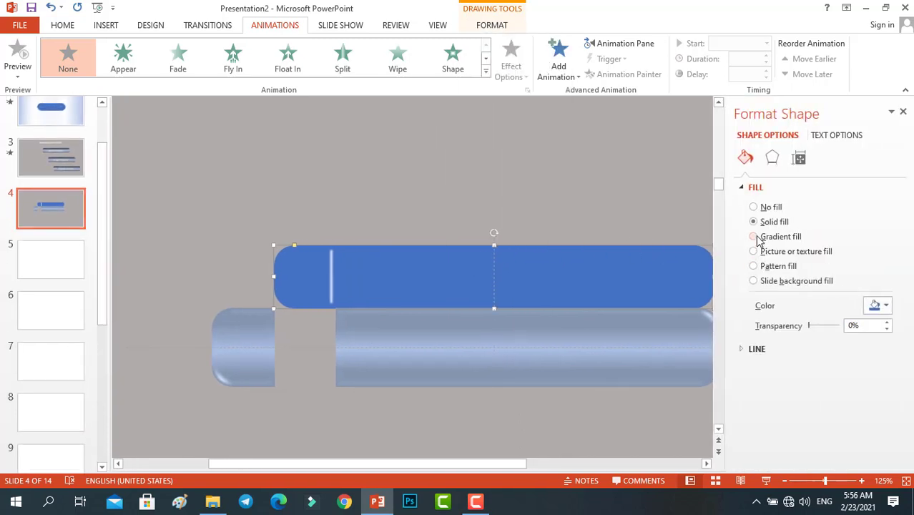
click(754, 236)
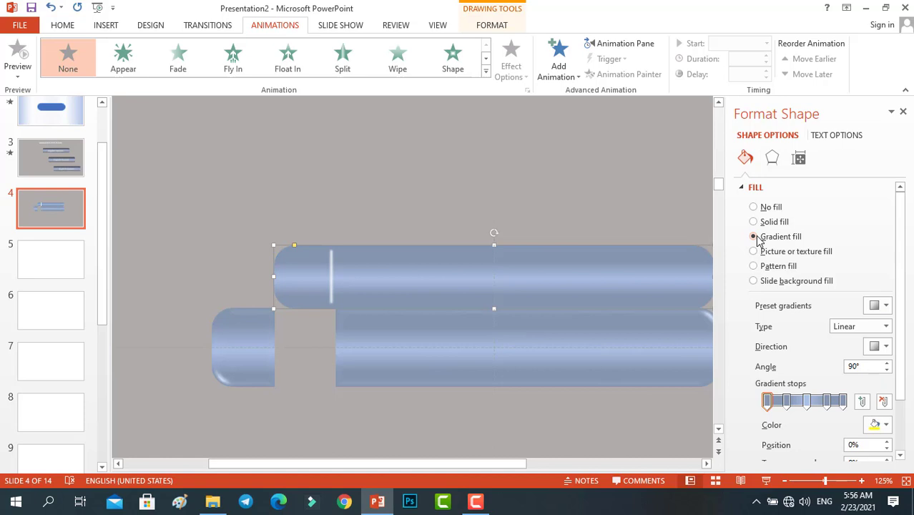
scroll(757, 241, down, 1)
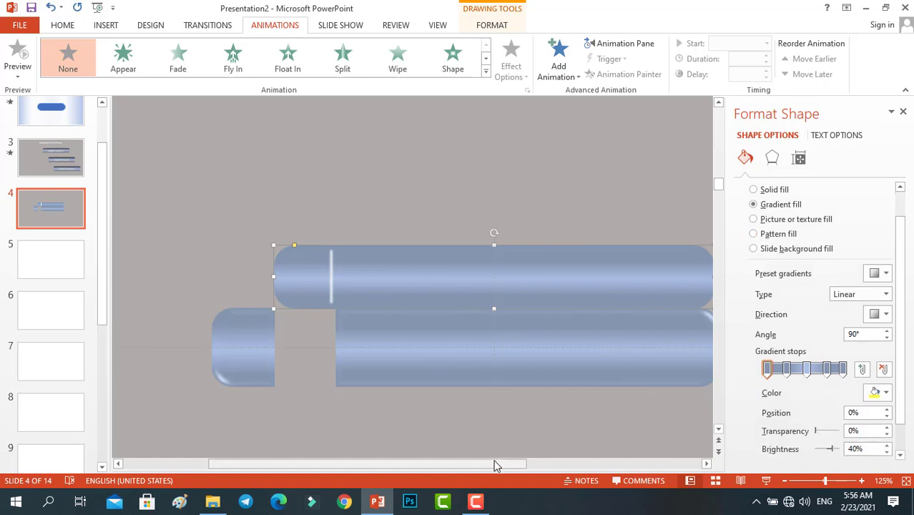
drag(511, 465, 535, 463)
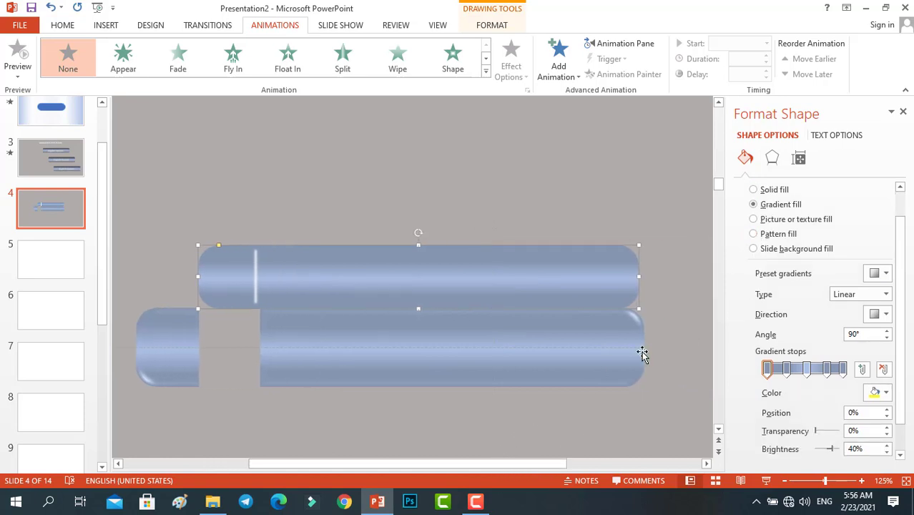
click(786, 370)
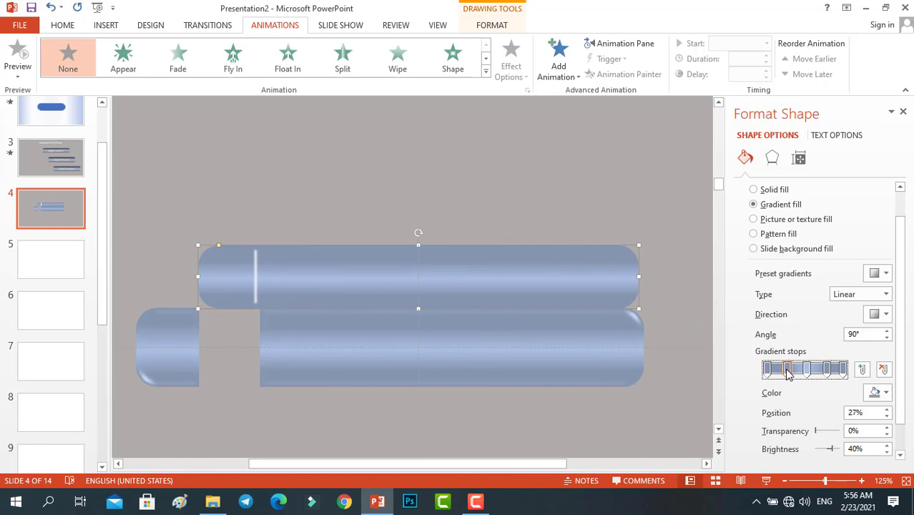
click(805, 370)
drag(805, 370, 813, 369)
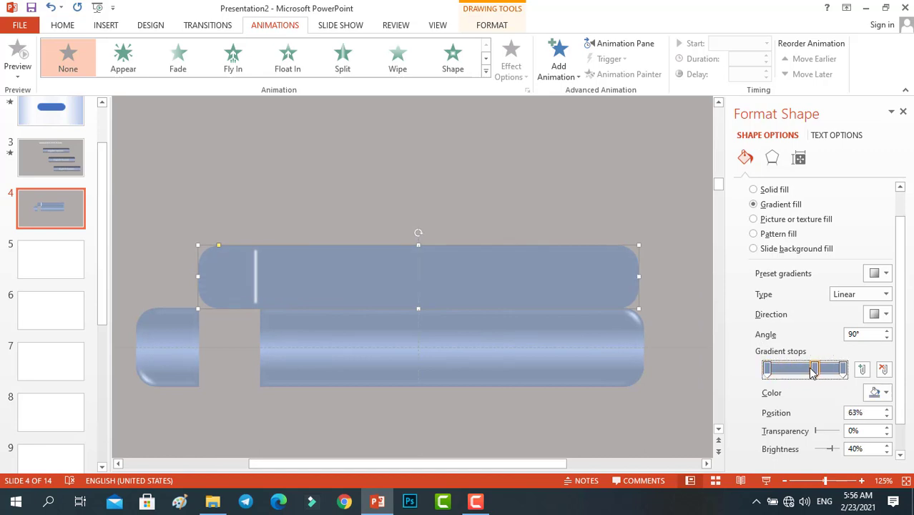
drag(860, 334, 839, 335)
text(180)
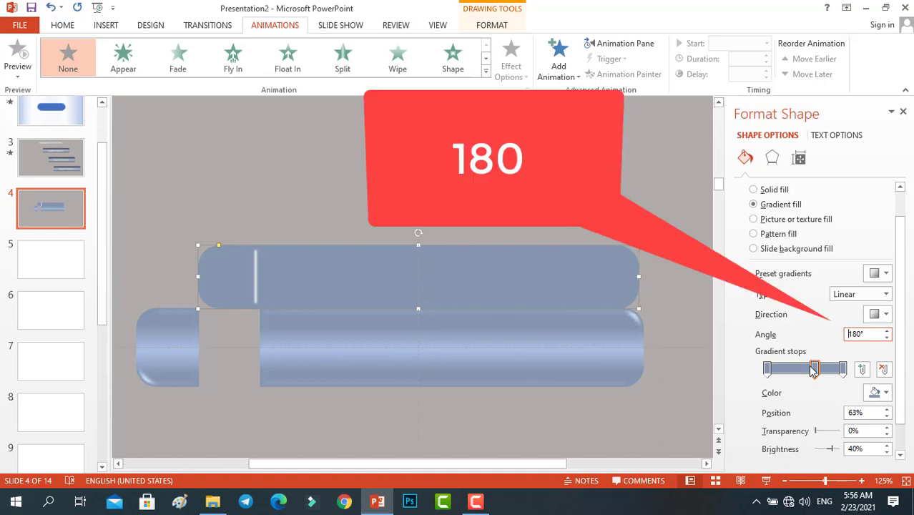
Make the leftmost gradient stop orange and drag the stops to widen the orange-to-purple blend.
click(768, 368)
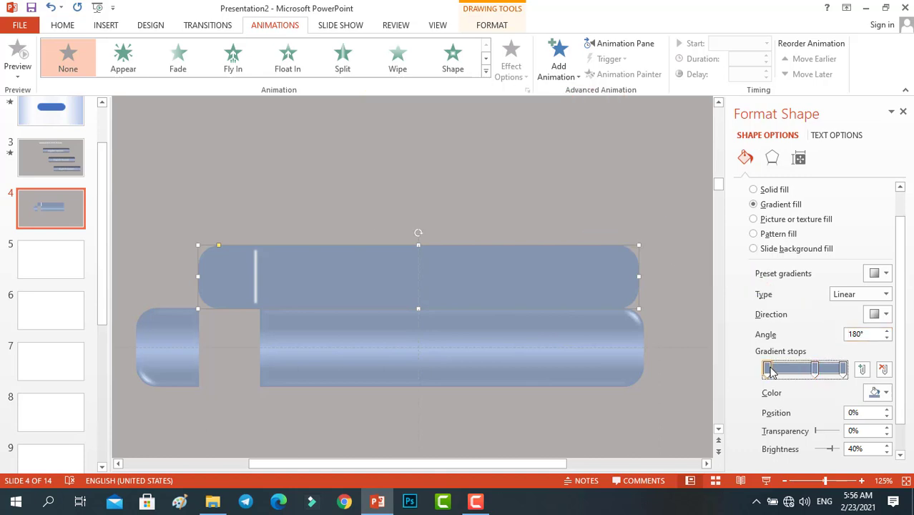
click(886, 395)
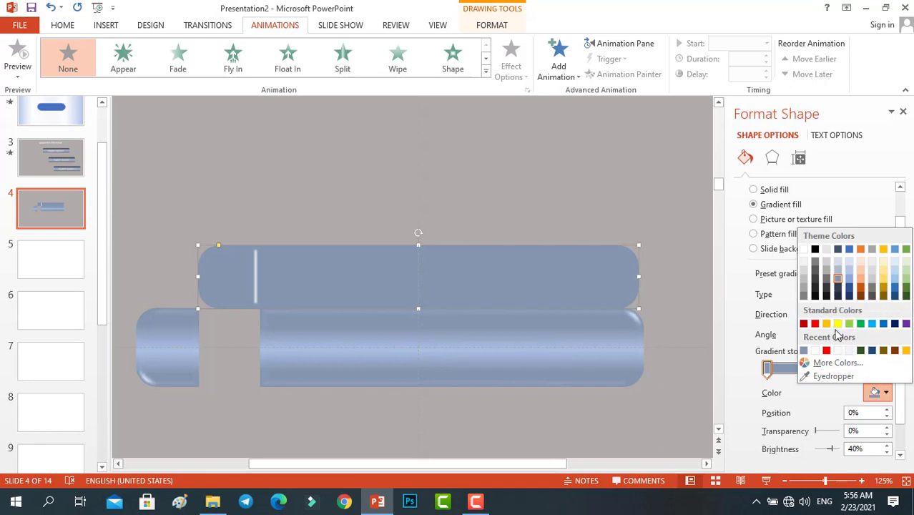
click(825, 323)
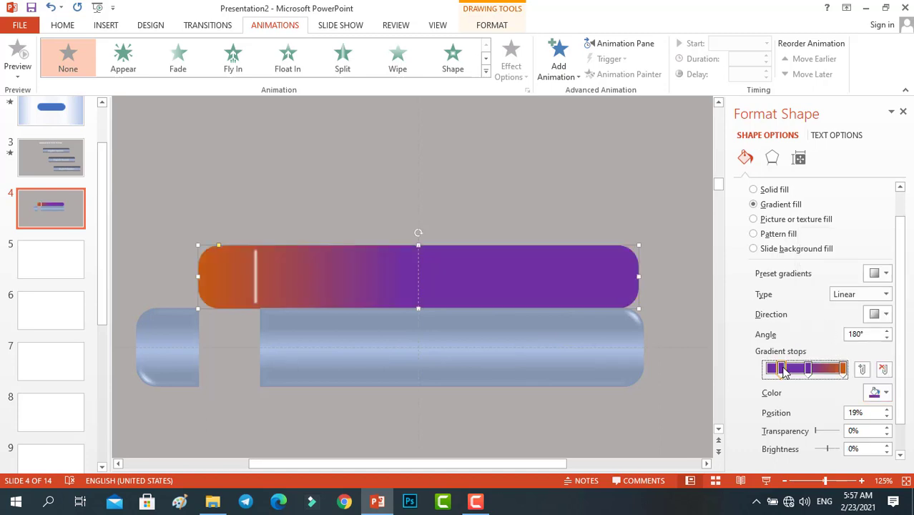
drag(781, 368, 824, 372)
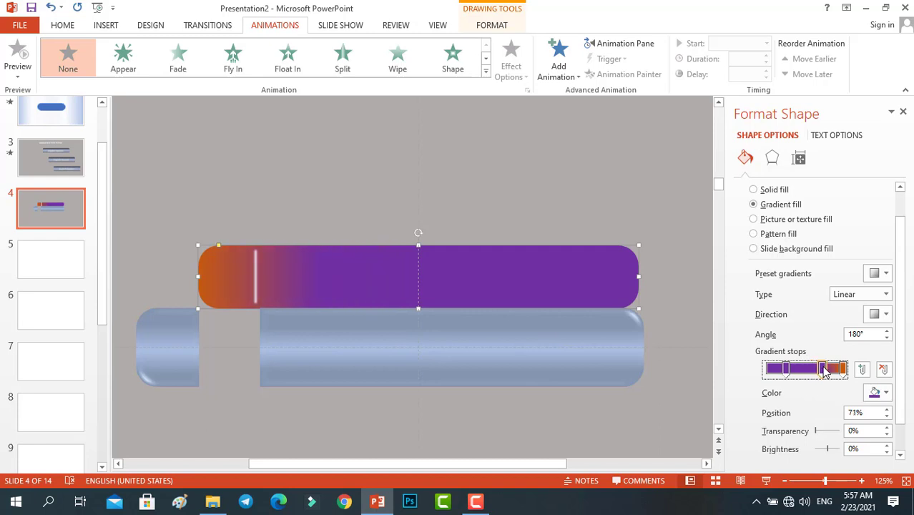
drag(822, 370, 782, 370)
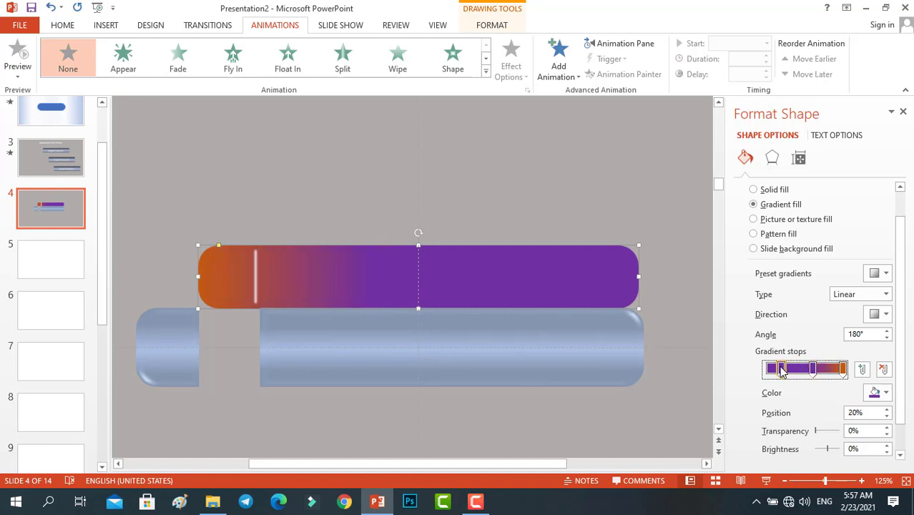
click(626, 206)
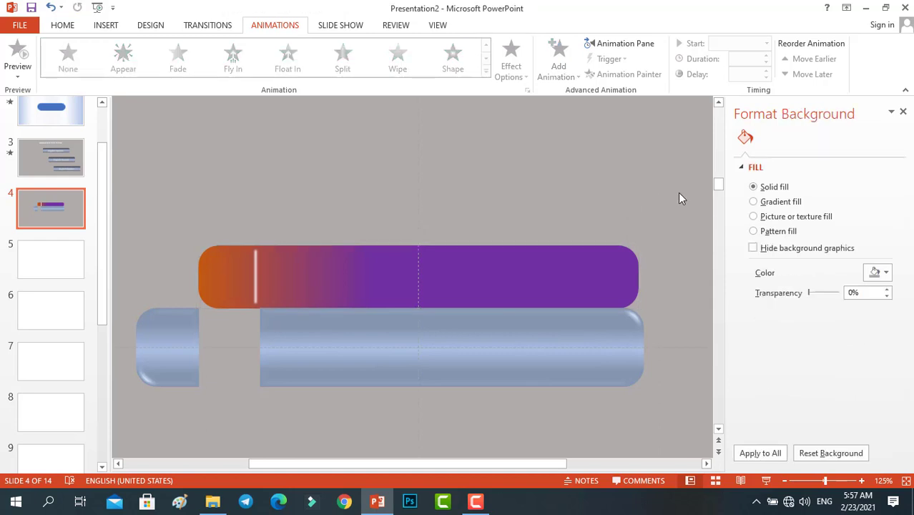
Close the formatting pane and group the white divider line with the gradient bar.
click(902, 113)
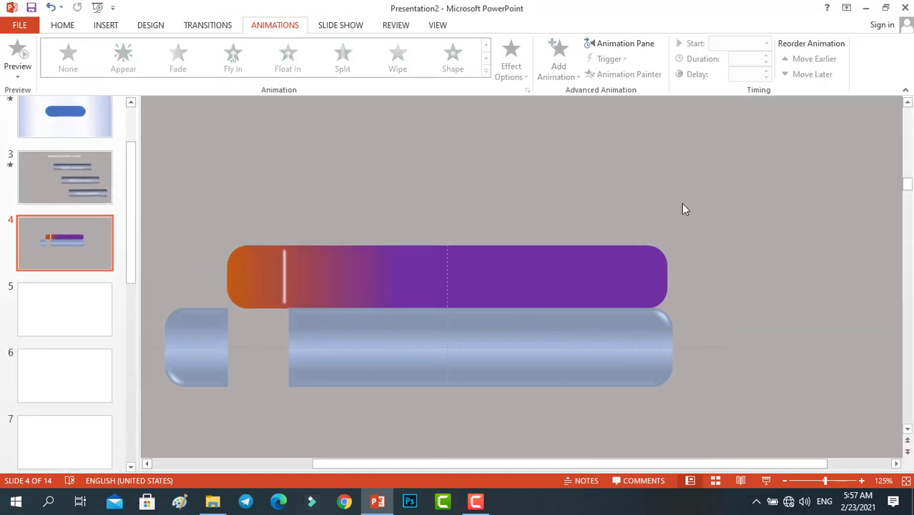
click(285, 273)
shift+click(315, 270)
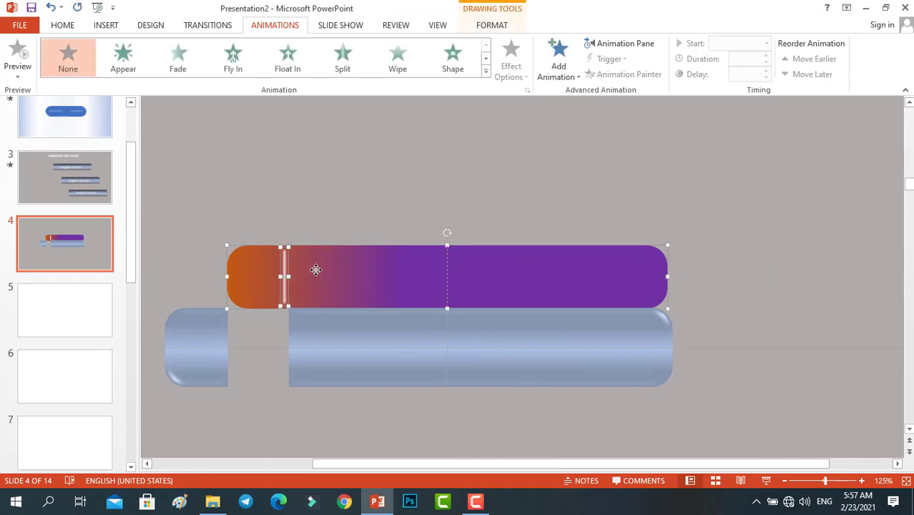
key(ctrl+g)
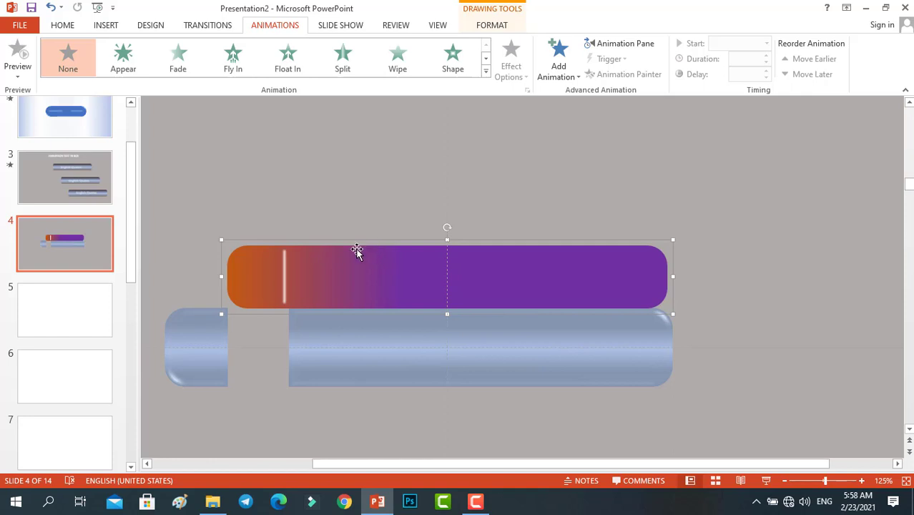
Preview slide 3's animations for reference, then return to slide 4.
click(90, 176)
ctrl+scroll(404, 257, down, 5)
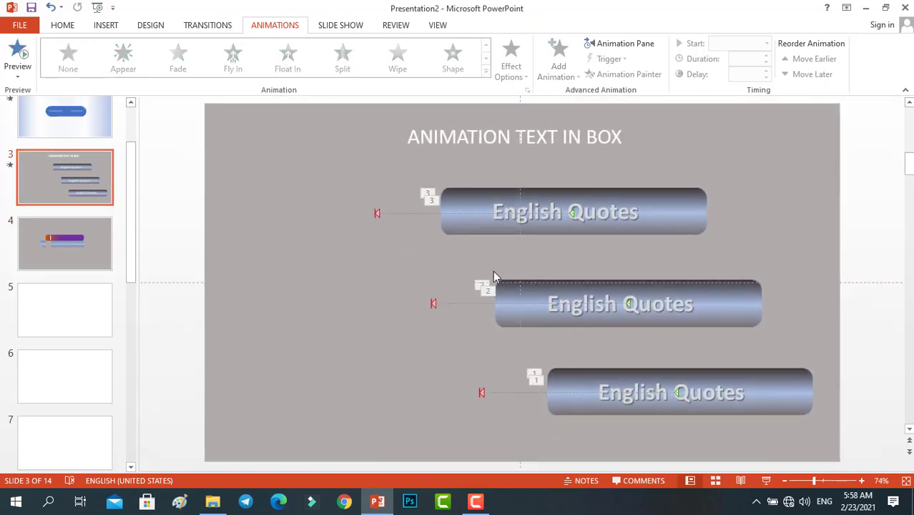
click(18, 57)
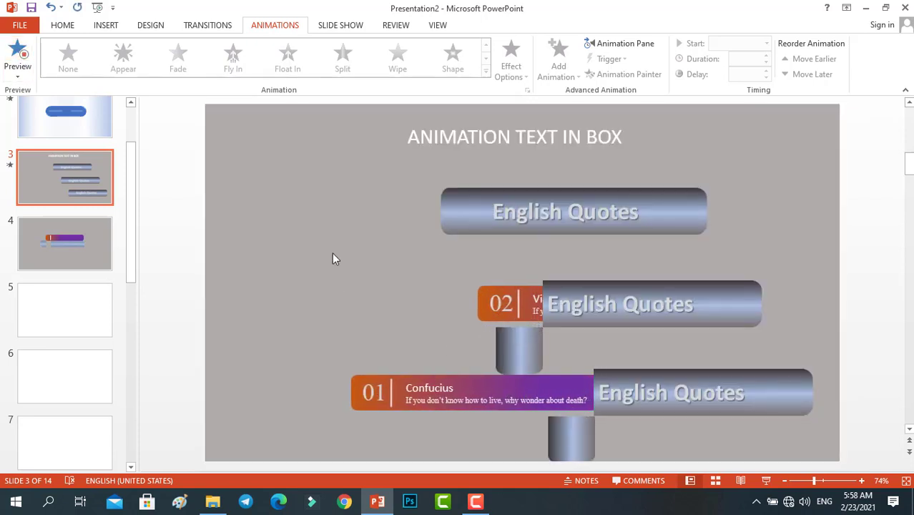
click(61, 234)
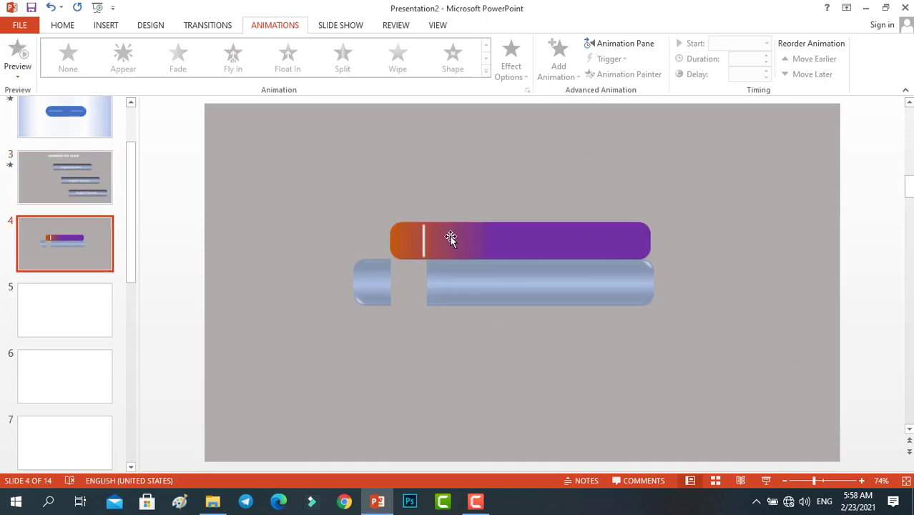
scroll(455, 235, up, 3)
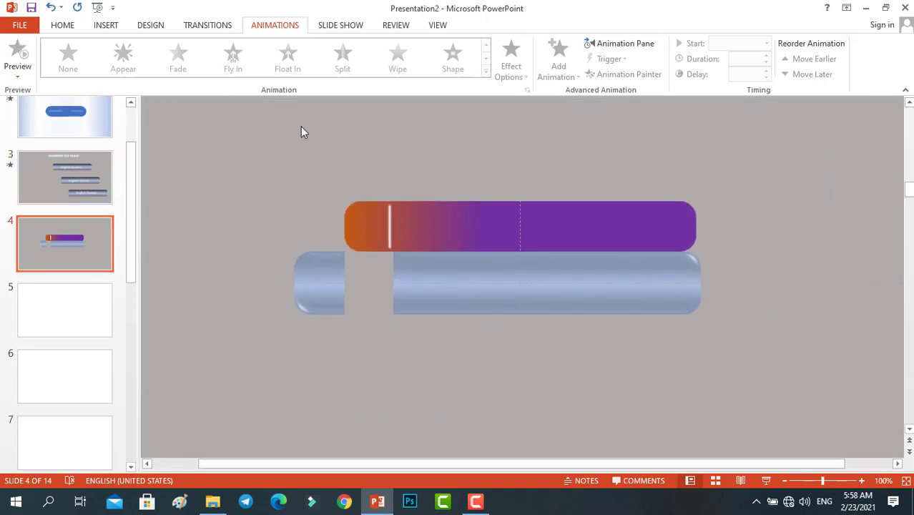
click(64, 26)
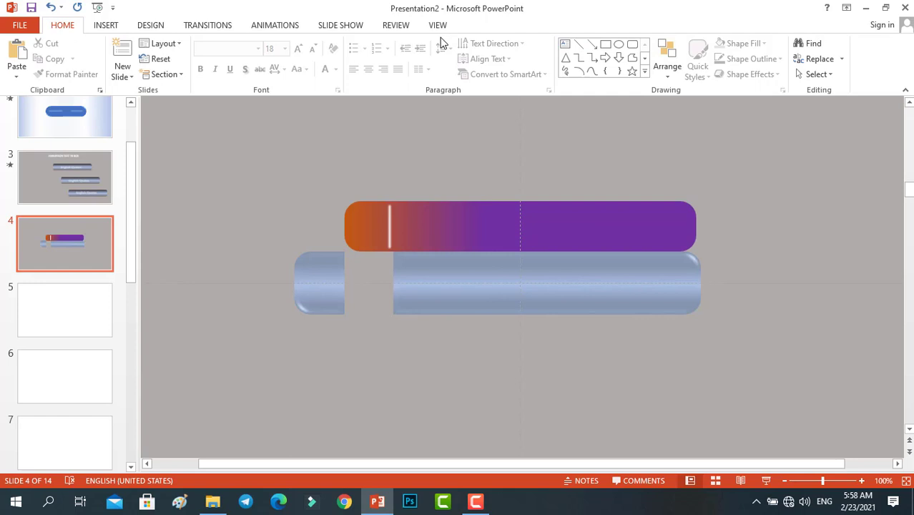
Add a white 28 pt "01" text box and place it on the bar's orange end.
click(565, 44)
scroll(436, 132, up, 2)
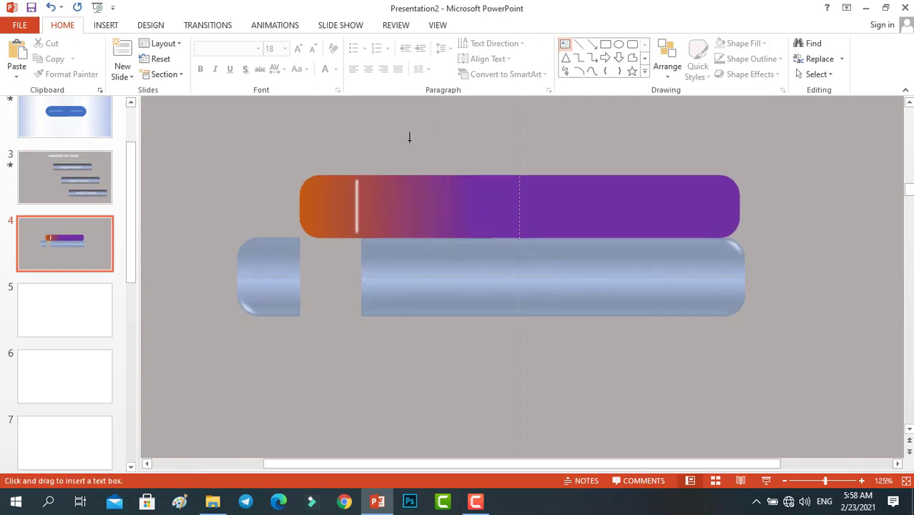
click(378, 138)
text(0)
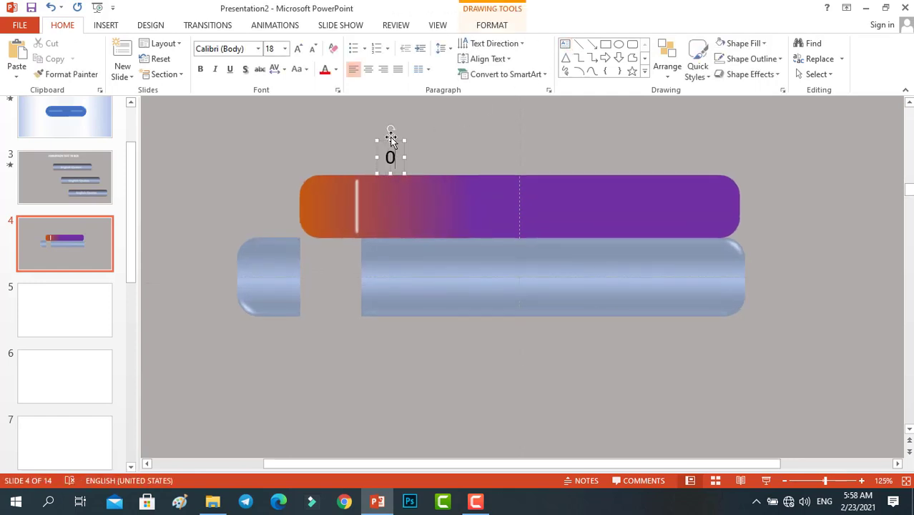
text(1)
click(400, 138)
click(335, 71)
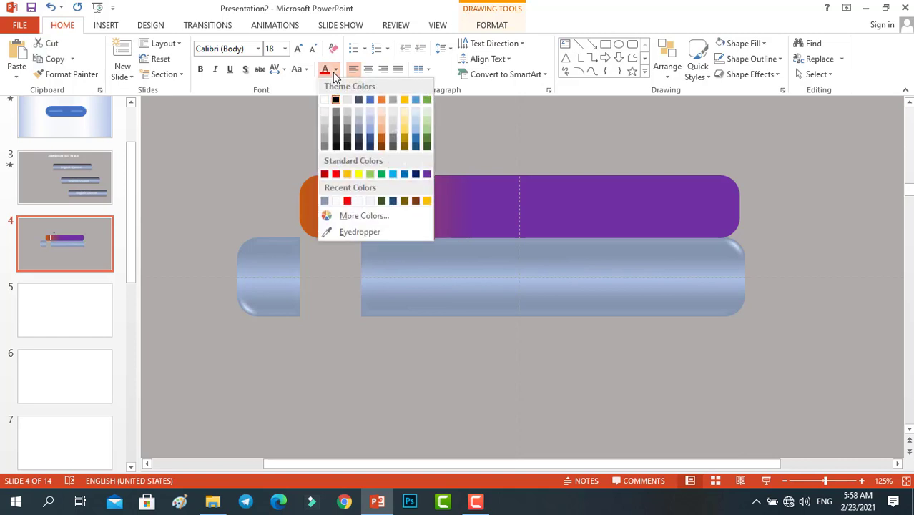
click(325, 100)
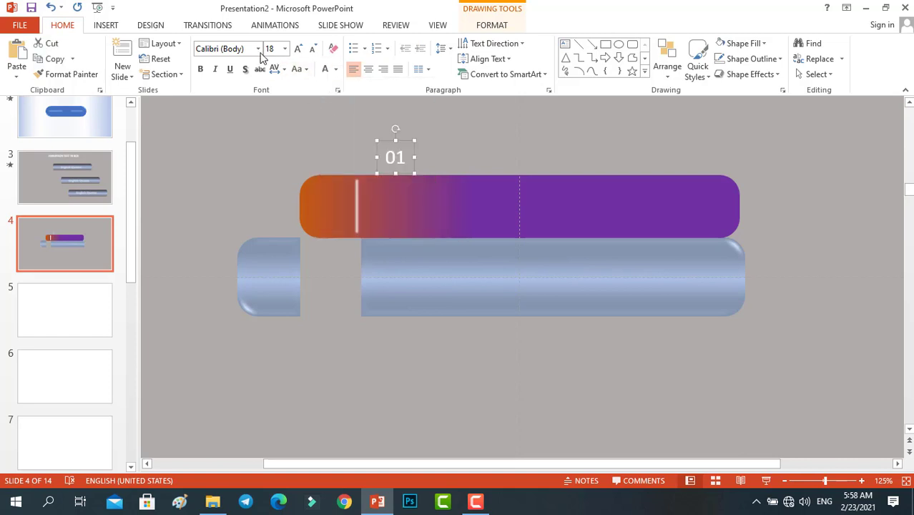
click(298, 48)
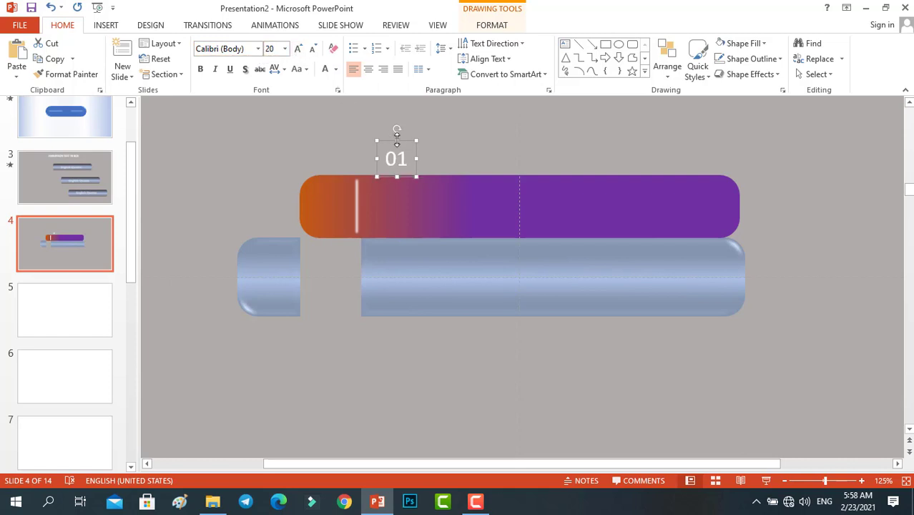
drag(418, 150, 353, 193)
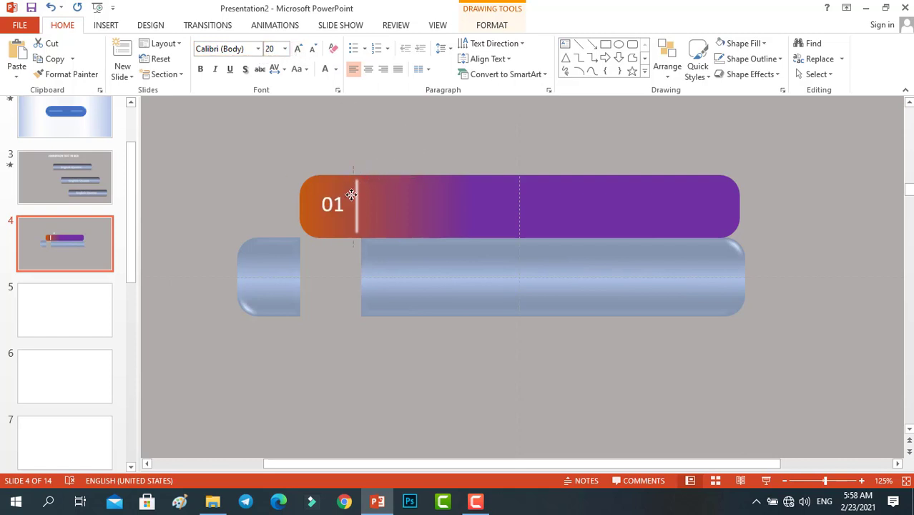
click(300, 44)
click(299, 44)
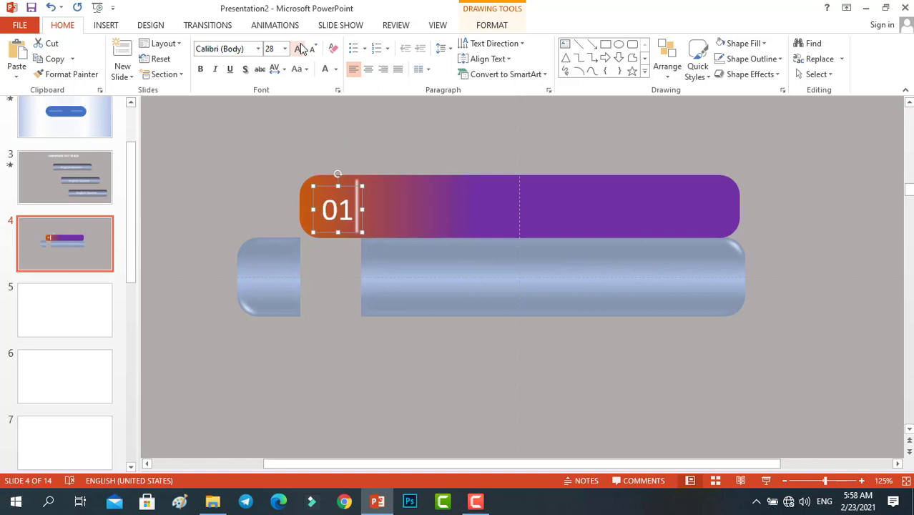
drag(346, 186, 389, 188)
Change the copied 01 to "Your Text Here" and the blue bar's text to "Your Tittle".
double_click(392, 201)
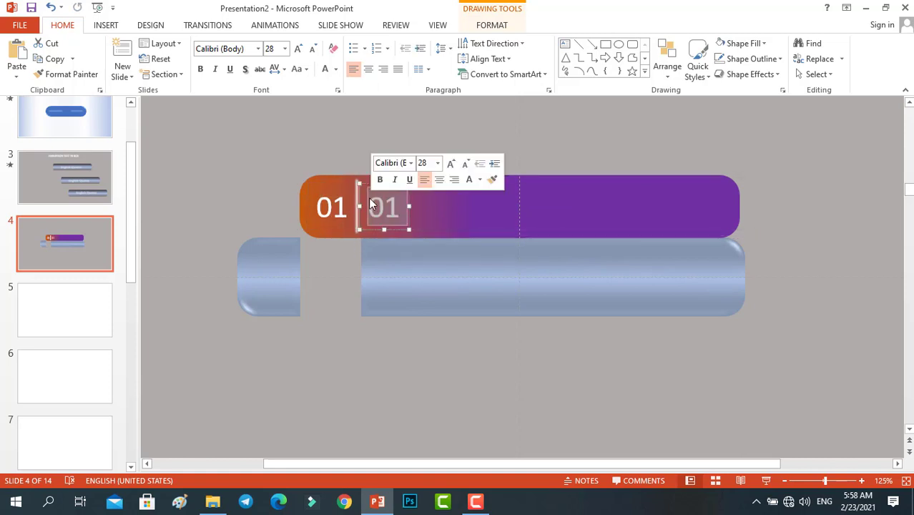
text(You)
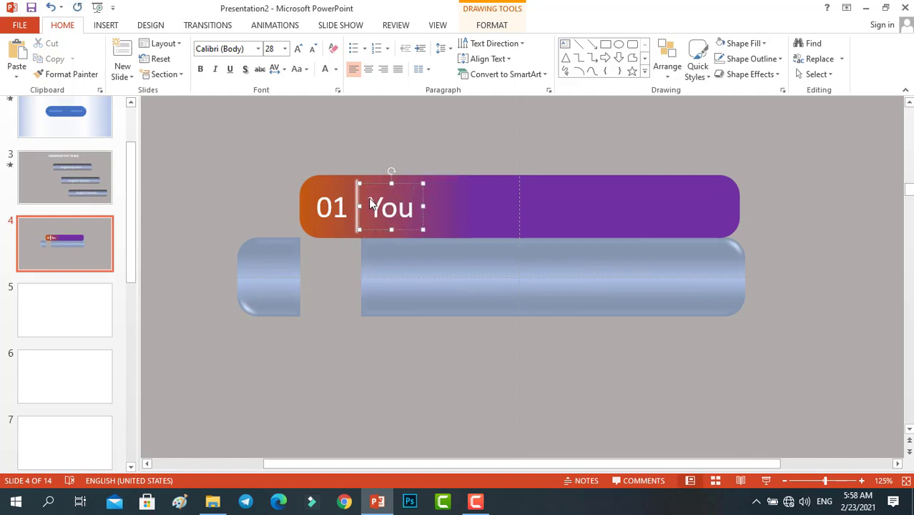
text(r Text Here)
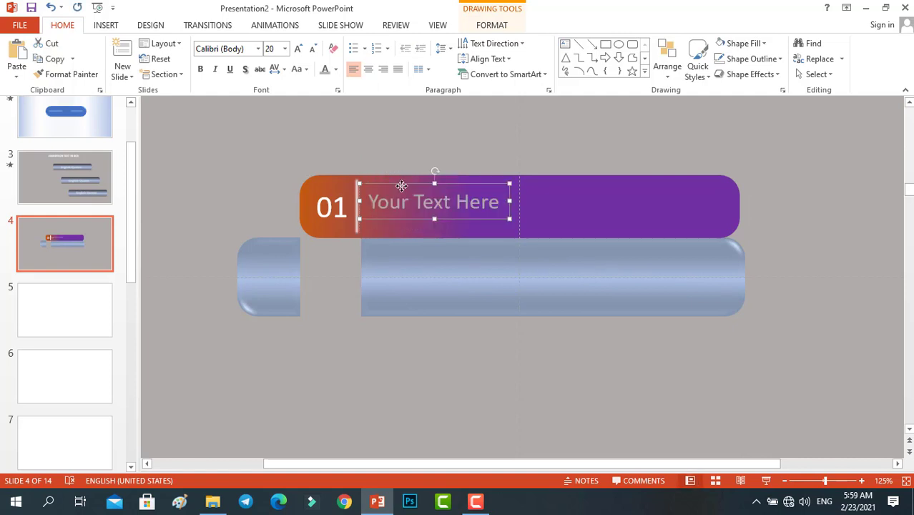
mouse_move(401, 186)
mouse_down()
mouse_move(413, 188)
mouse_move(446, 241)
mouse_move(446, 263)
mouse_up()
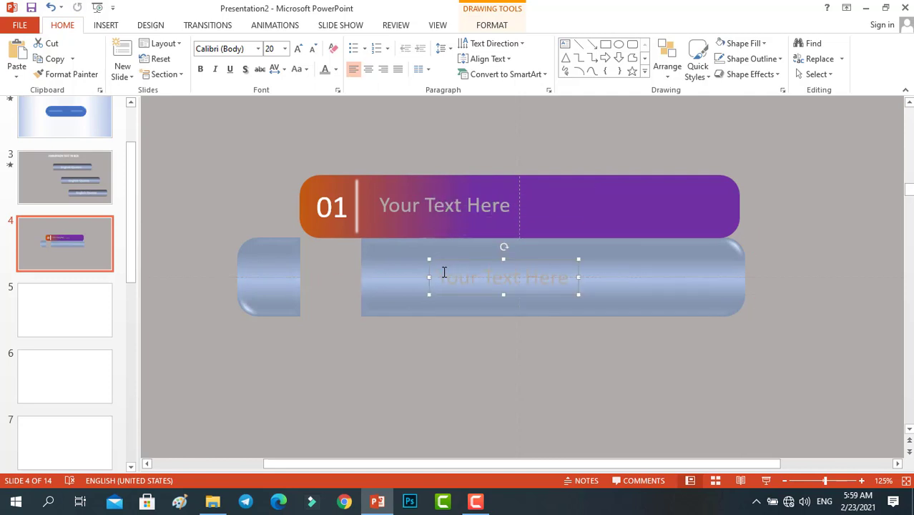
click(443, 271)
drag(483, 278, 554, 278)
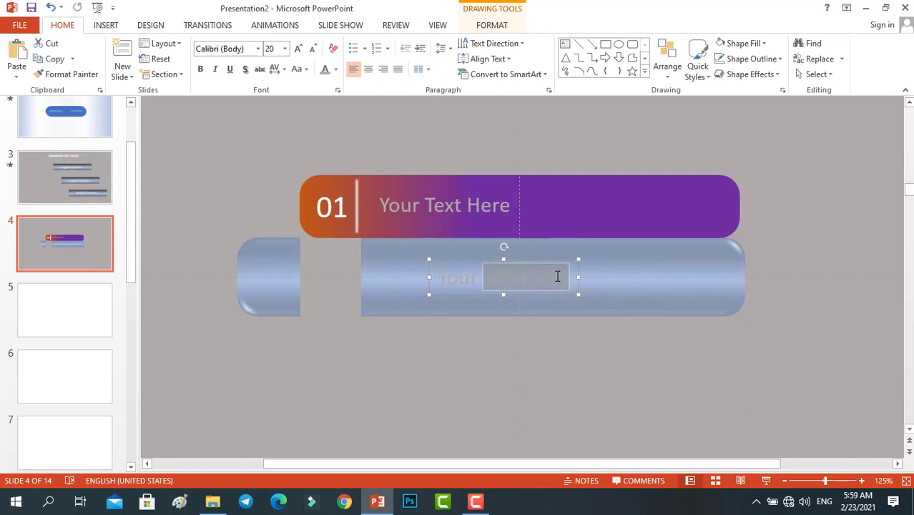
text(Tittle)
Raise the gradient bar group slightly so it sits in line with the 01 label.
shift+click(641, 284)
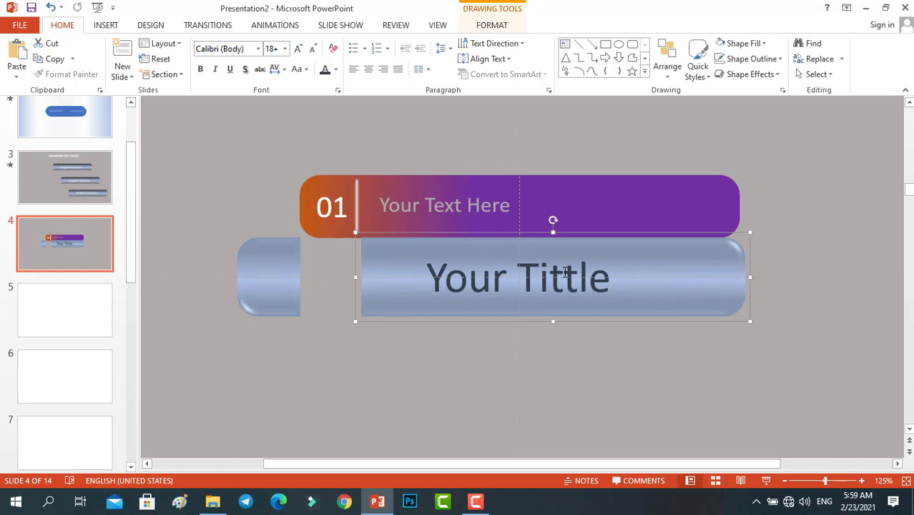
scroll(565, 272, down, 5)
mouse_move(565, 237)
mouse_down()
mouse_move(567, 218)
mouse_move(564, 228)
mouse_up()
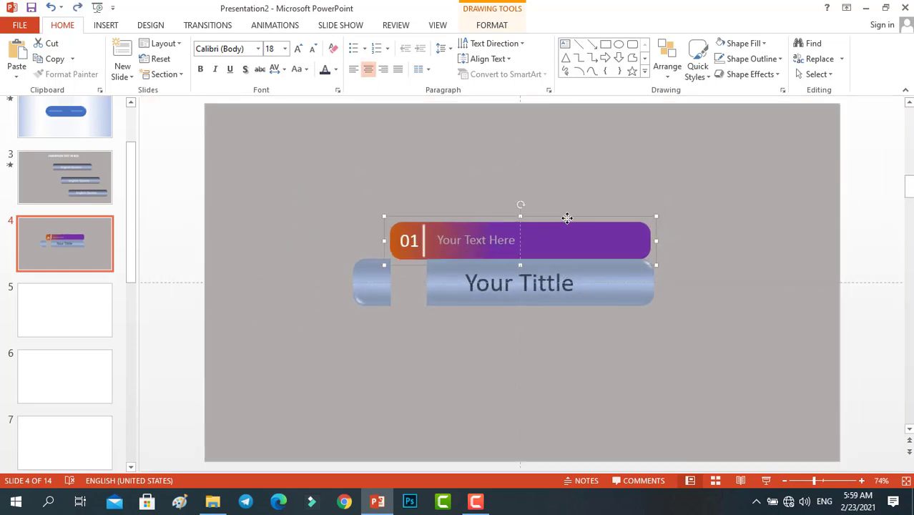
click(583, 188)
scroll(470, 215, up, 3)
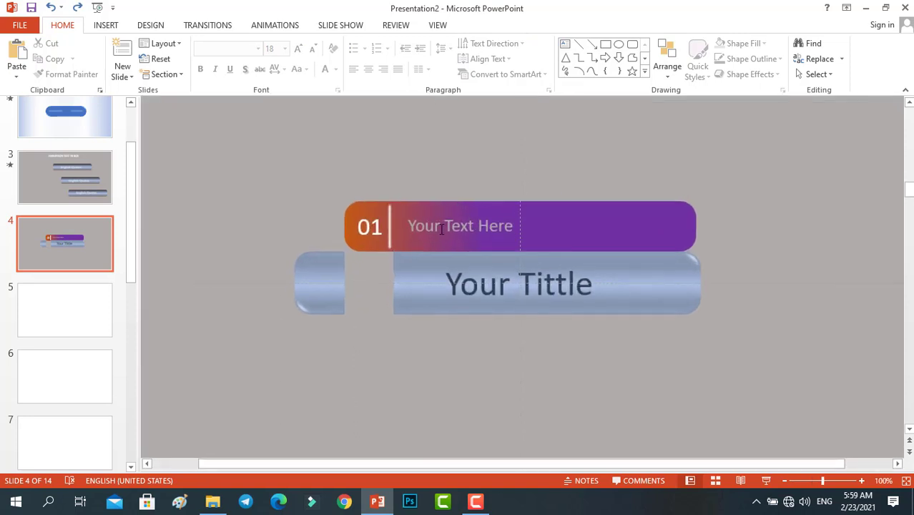
click(441, 228)
click(567, 218)
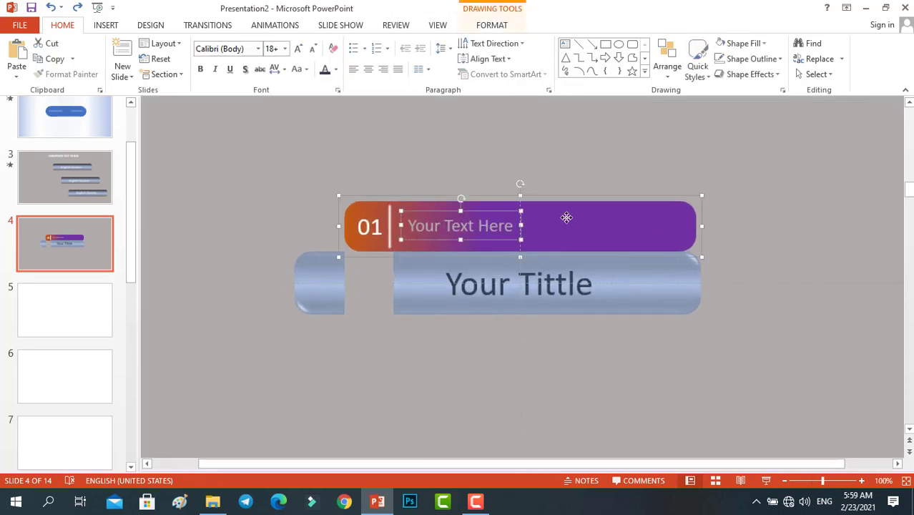
drag(567, 217, 567, 204)
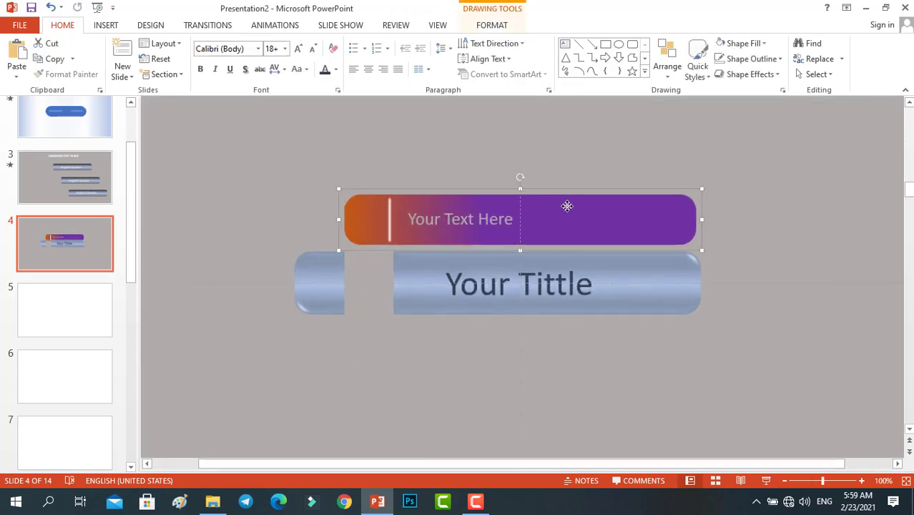
click(816, 318)
click(338, 283)
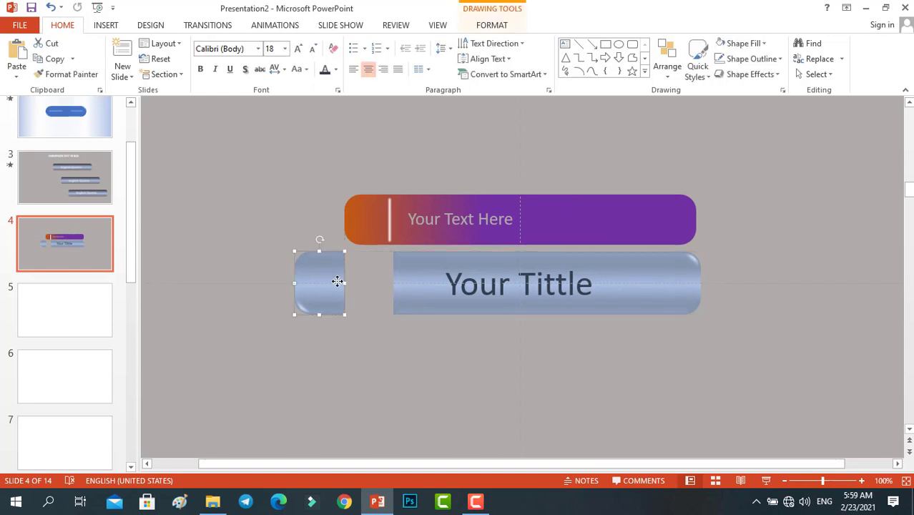
Flip the small rounded tab horizontally, align it, and group it with the left rounded piece.
drag(336, 281, 375, 332)
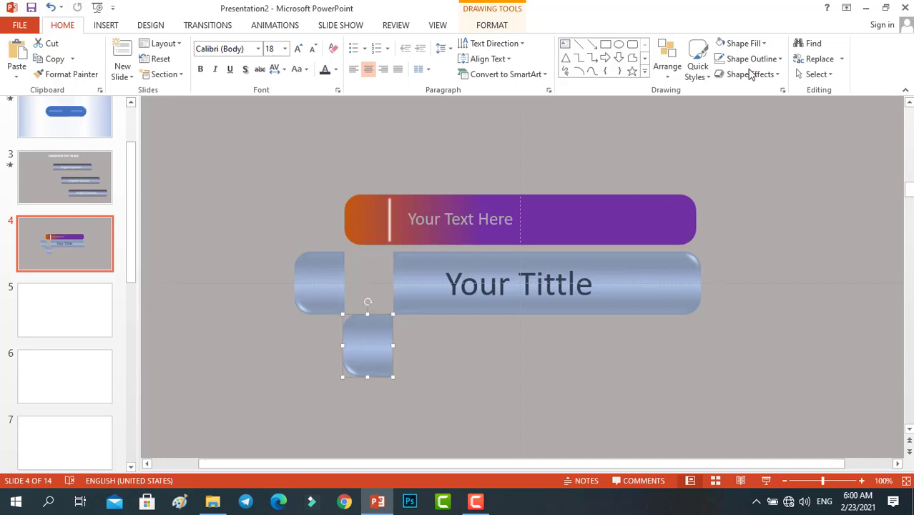
click(492, 25)
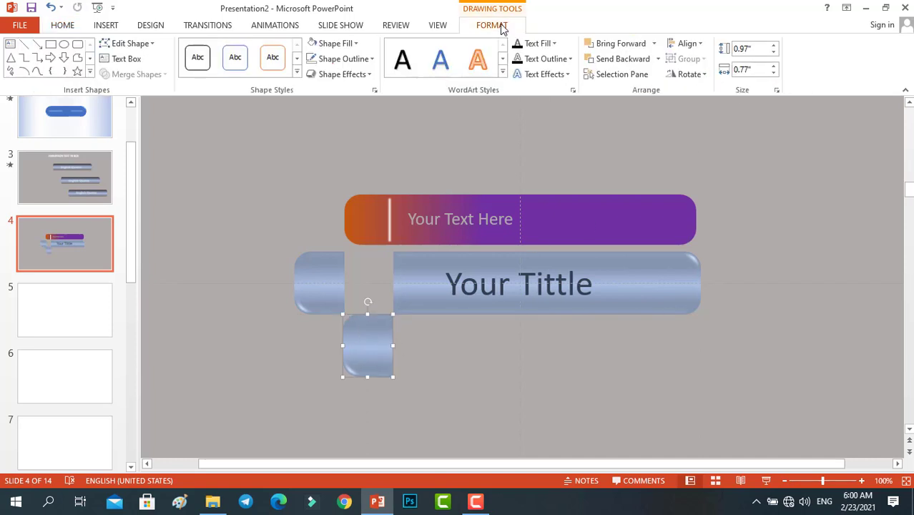
click(701, 75)
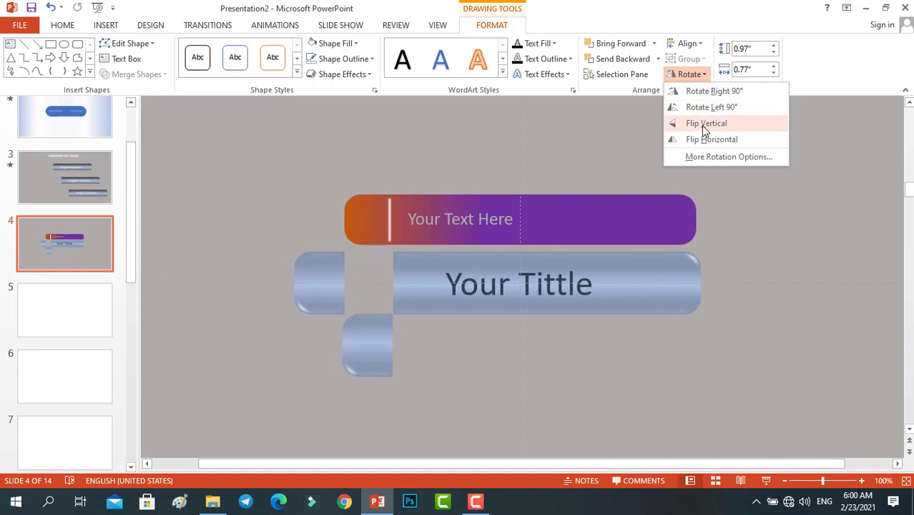
click(702, 140)
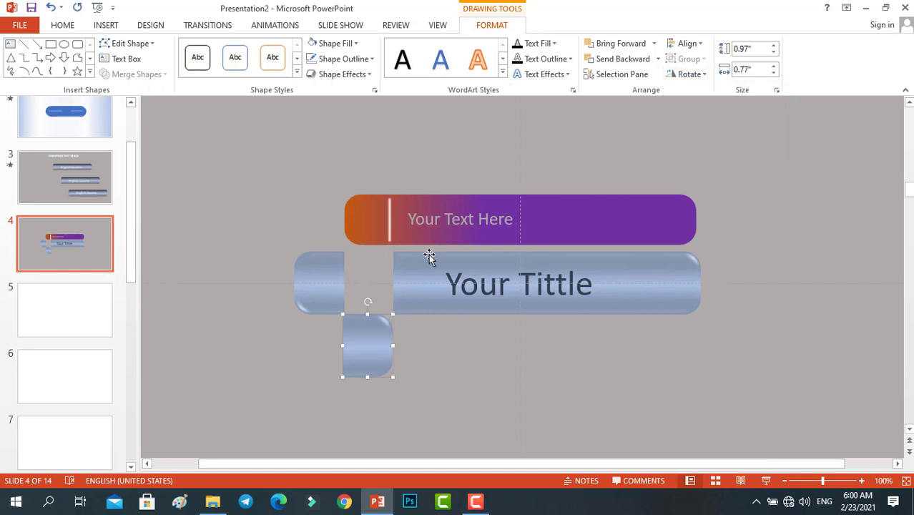
scroll(437, 280, up, 2)
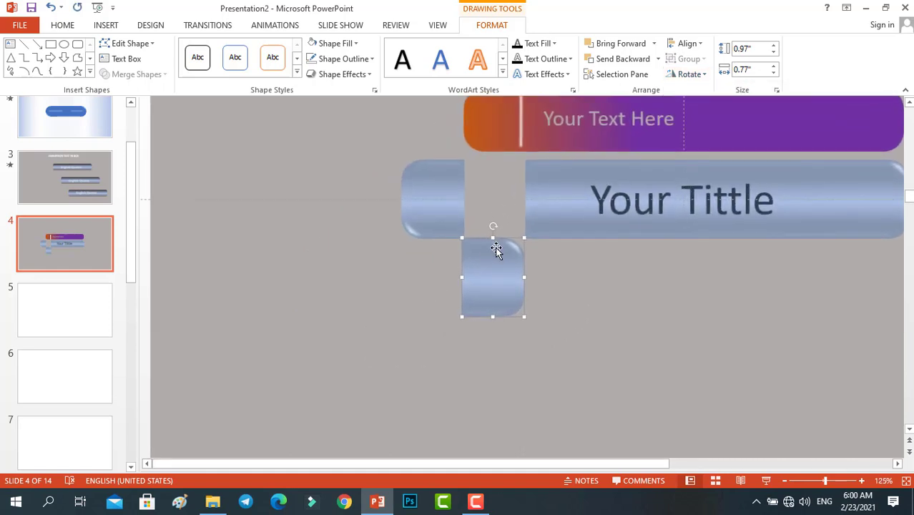
drag(494, 244, 496, 249)
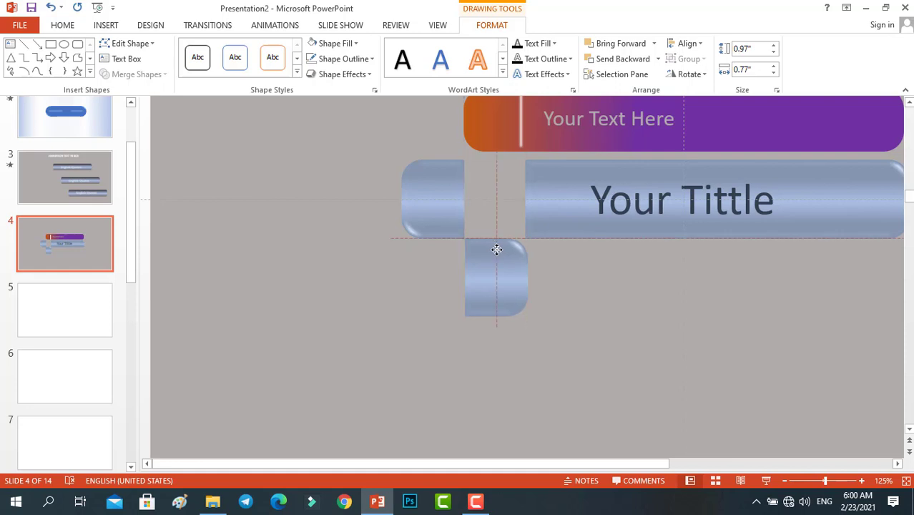
shift+click(434, 194)
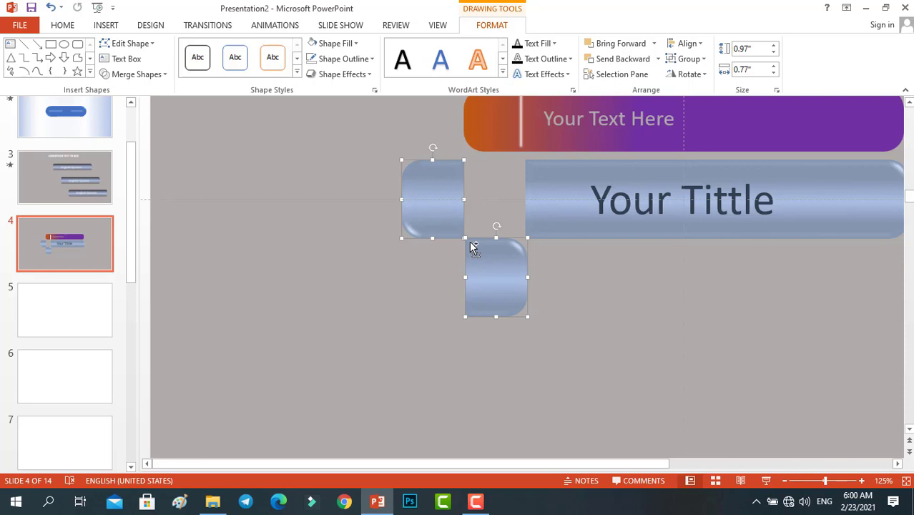
key(ctrl+g)
Slide the grouped pieces against the Your Tittle bar and give the lower piece no fill.
drag(506, 269, 523, 265)
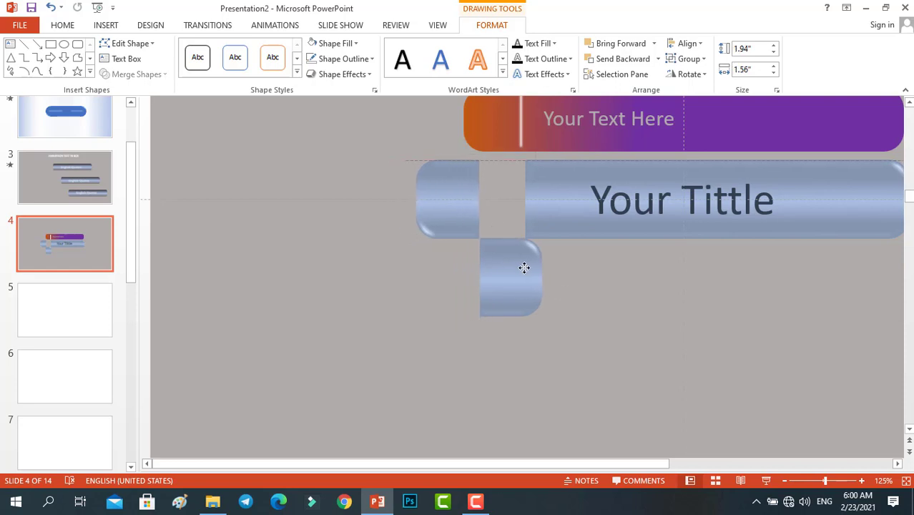
scroll(530, 243, up, 2)
click(653, 294)
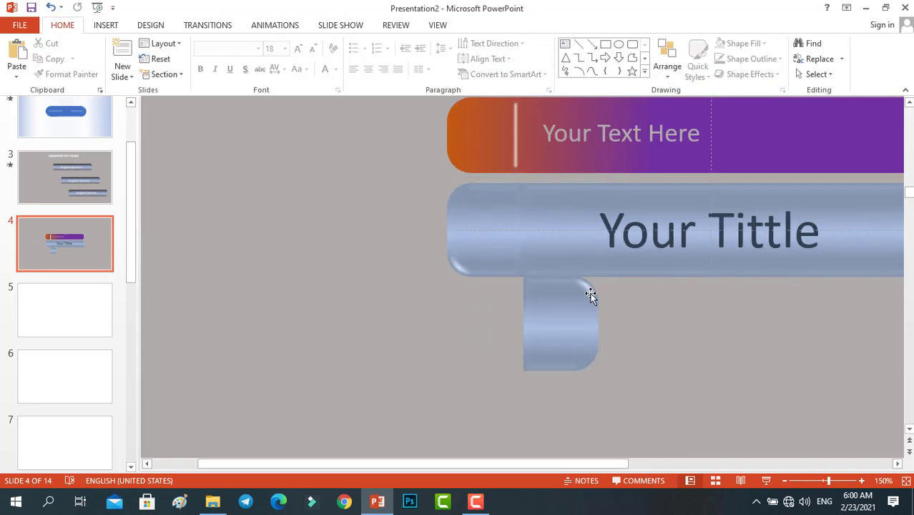
click(583, 293)
click(577, 292)
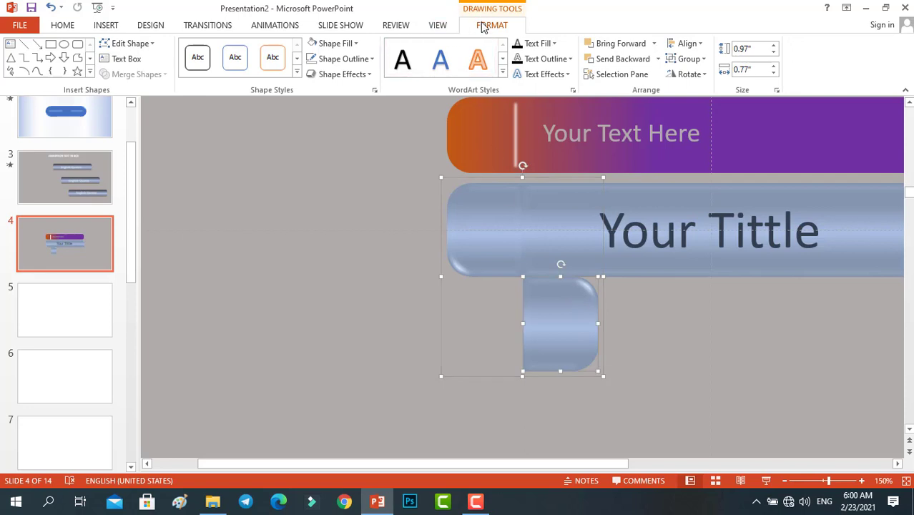
click(339, 43)
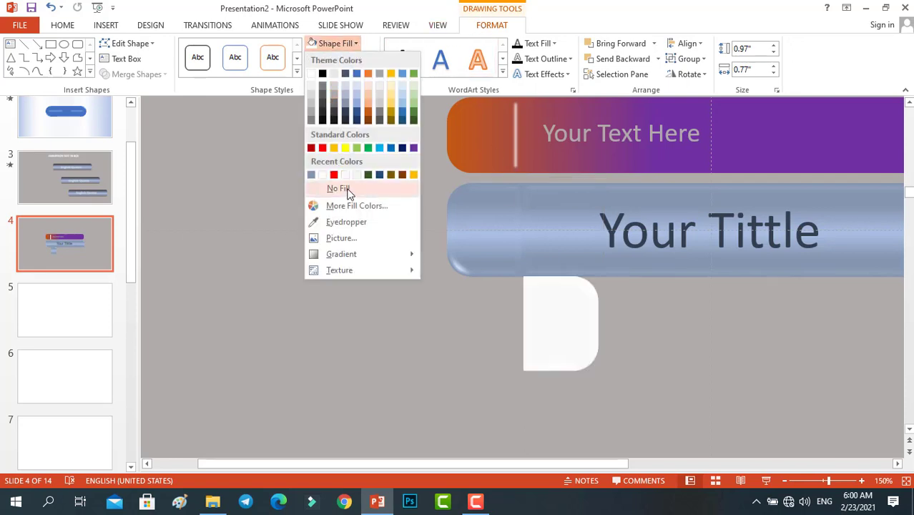
click(339, 188)
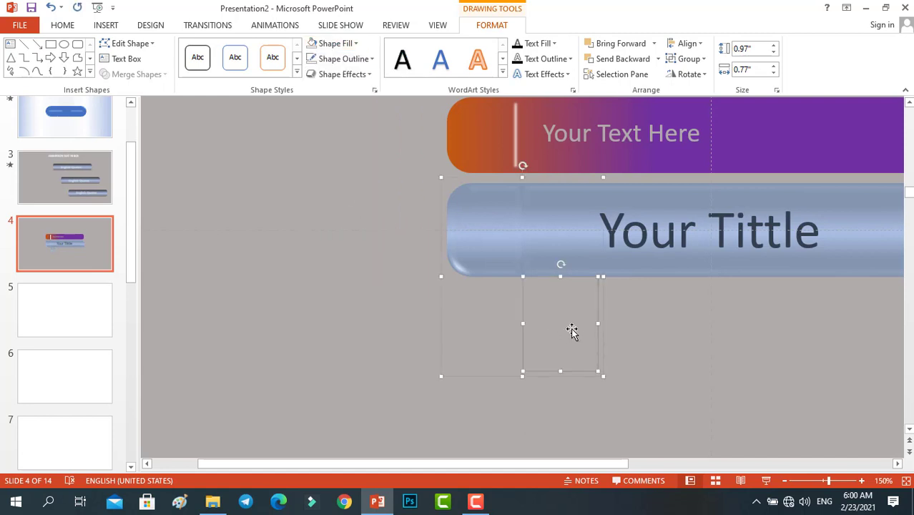
click(629, 340)
scroll(631, 340, down, 5)
scroll(630, 338, down, 1)
scroll(630, 338, down, 2)
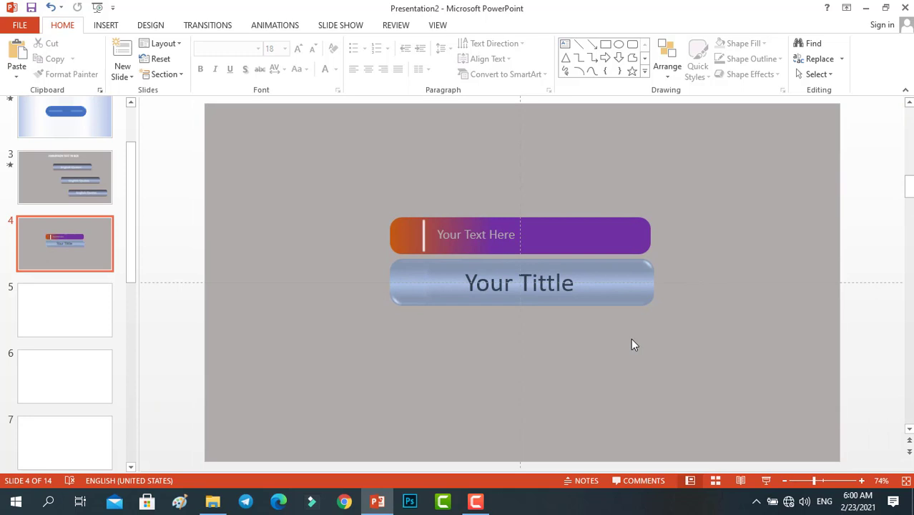
Add a Spin animation to Group 20 with a custom 90° clockwise amount.
click(404, 273)
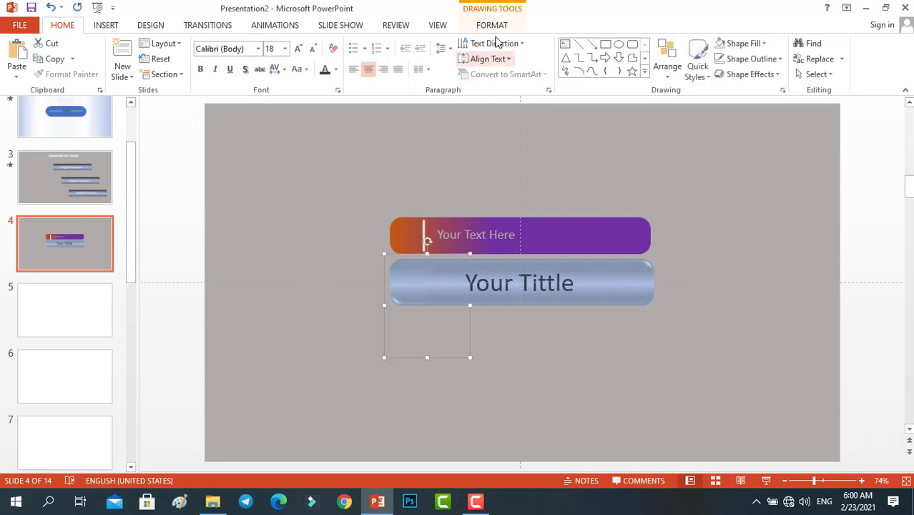
click(284, 29)
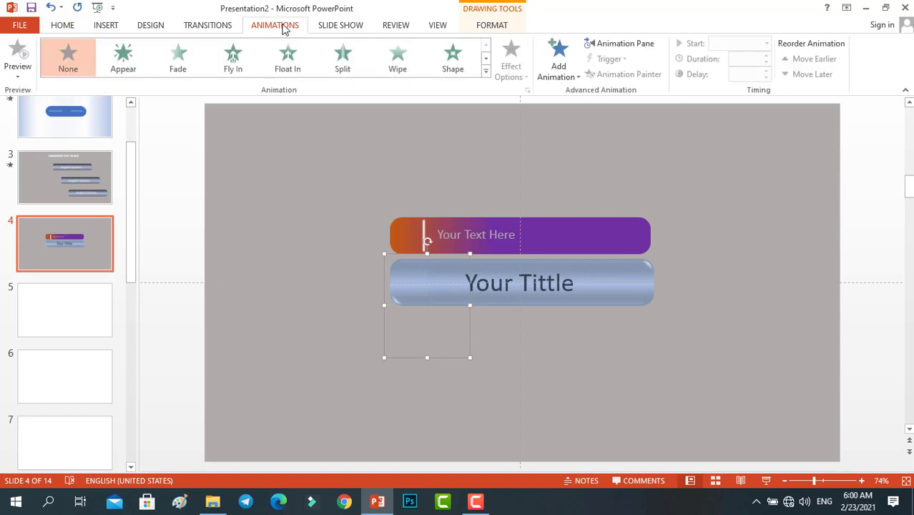
click(559, 68)
click(719, 239)
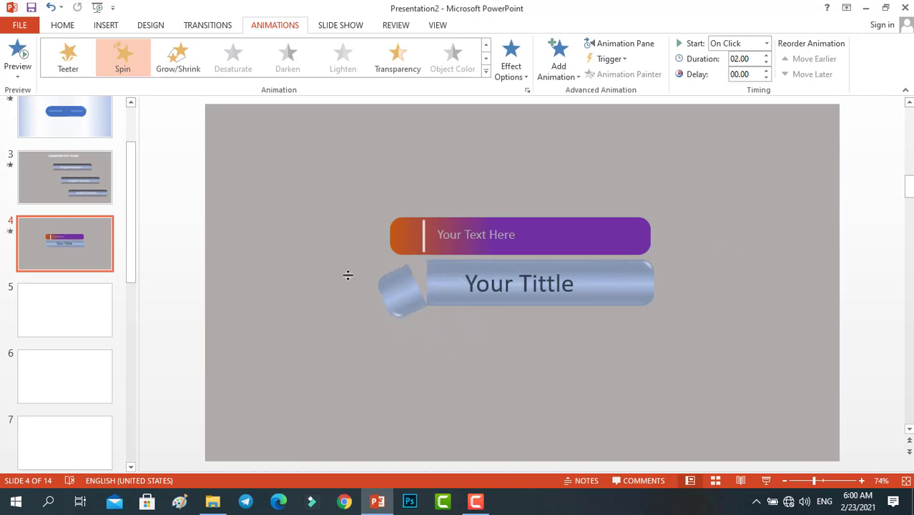
click(612, 45)
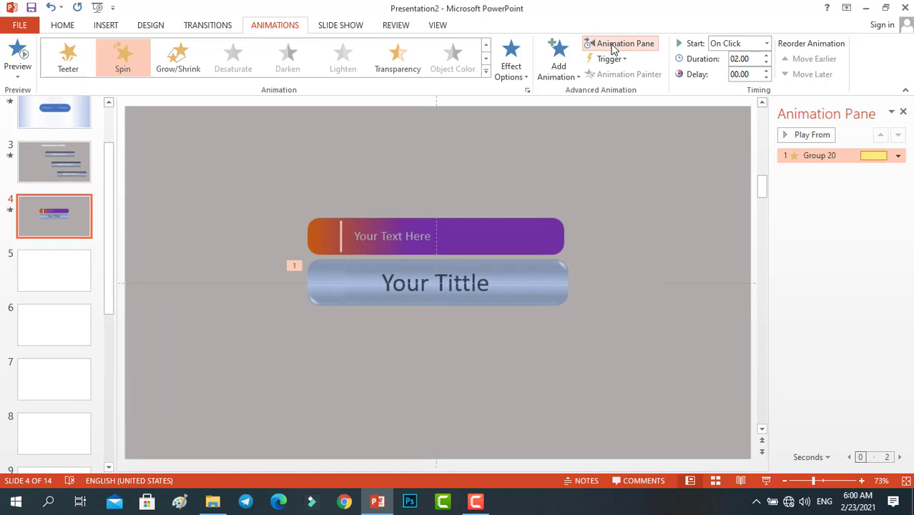
double_click(808, 156)
drag(441, 127, 604, 129)
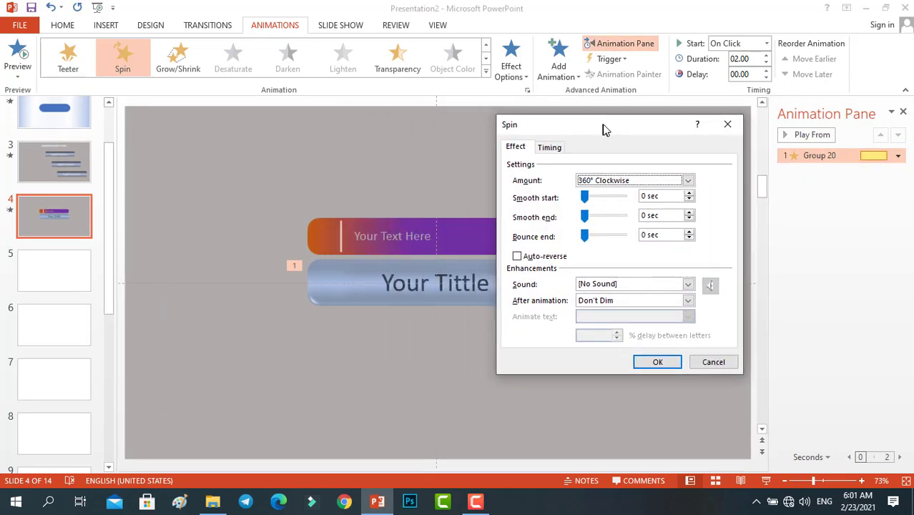
click(617, 183)
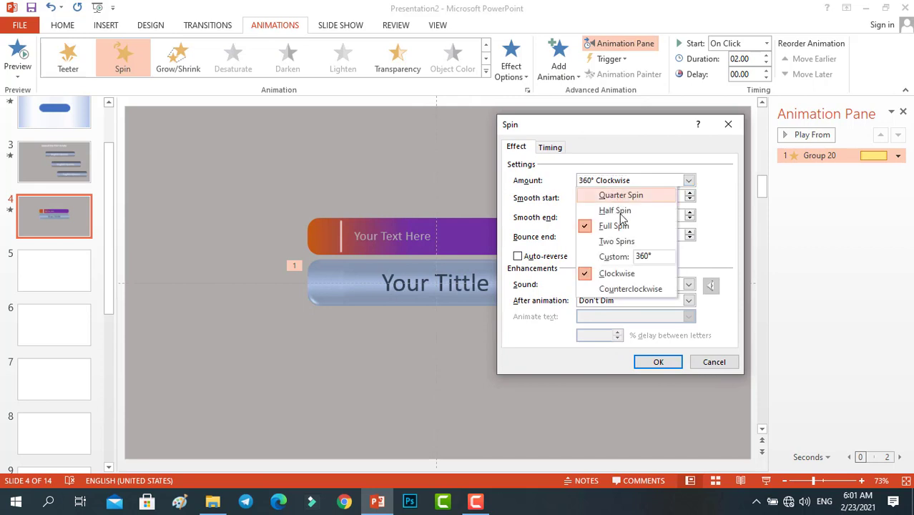
click(652, 256)
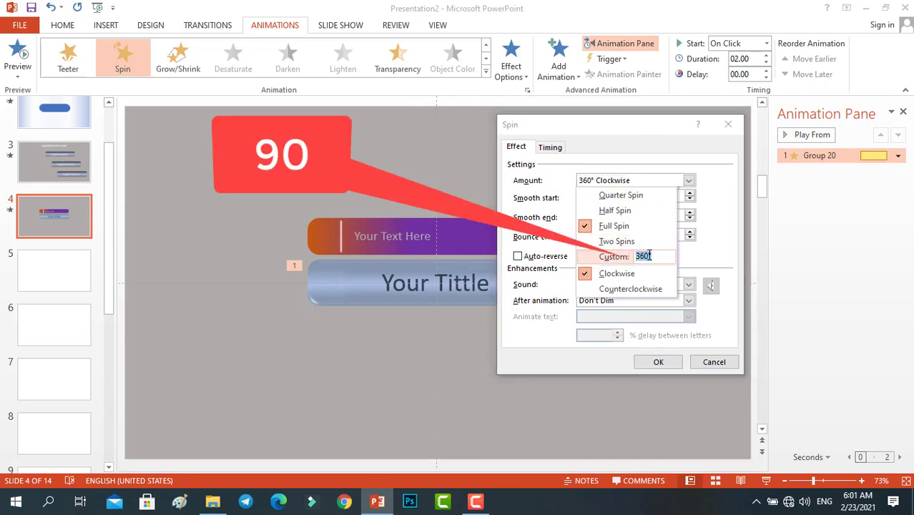
text(90)
key(Return)
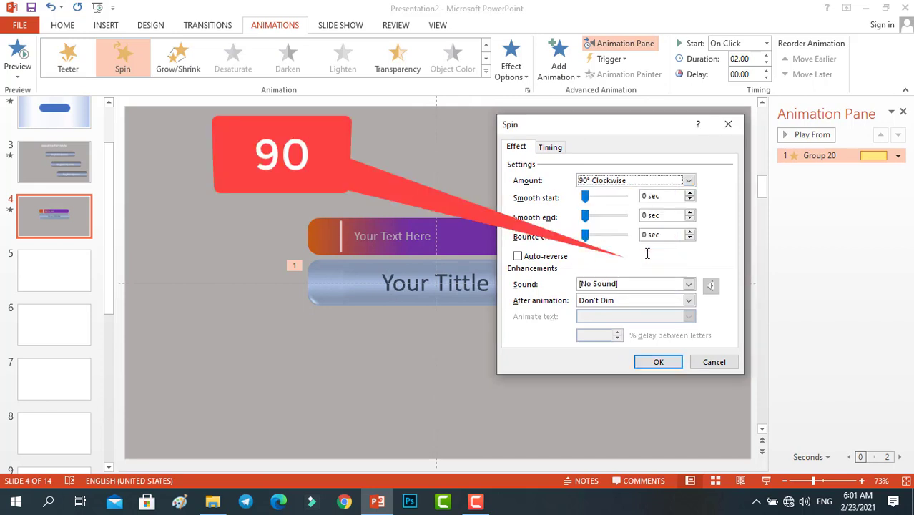
click(640, 362)
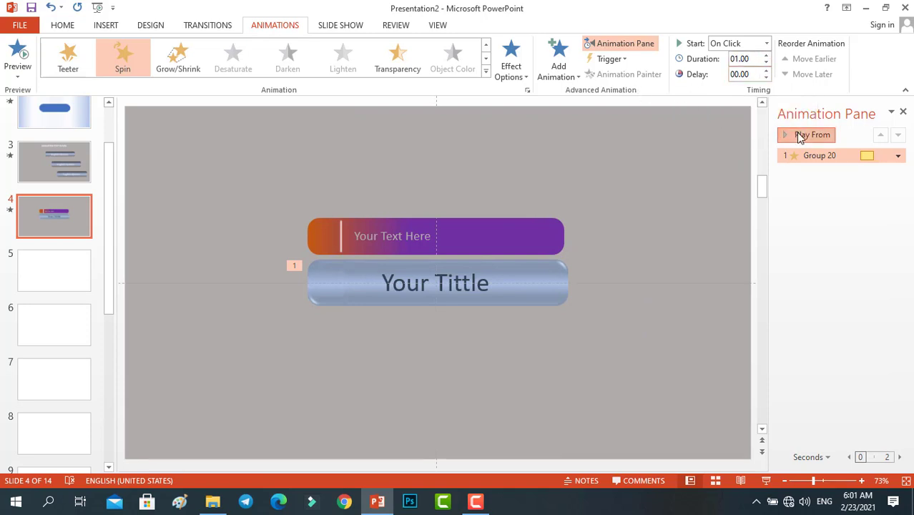
Preview the Spin animation, then play slide 3's animations for comparison.
click(799, 136)
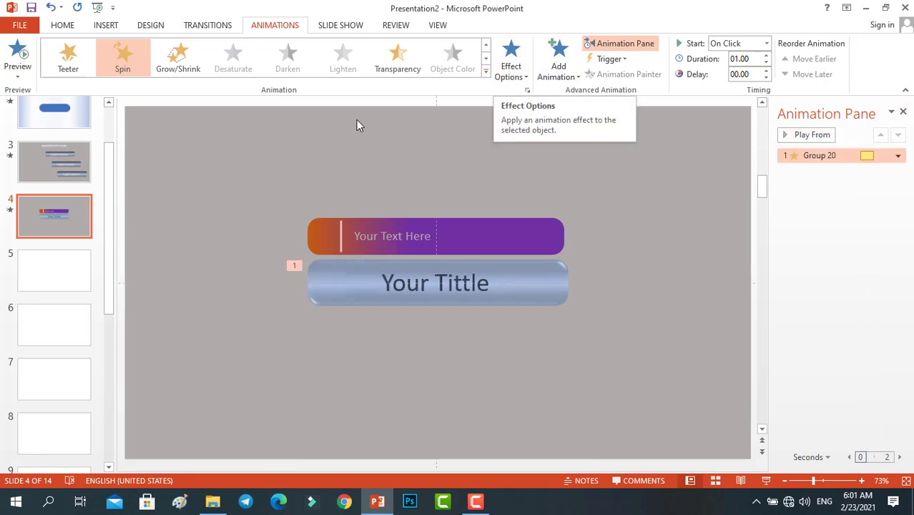
click(30, 164)
click(20, 57)
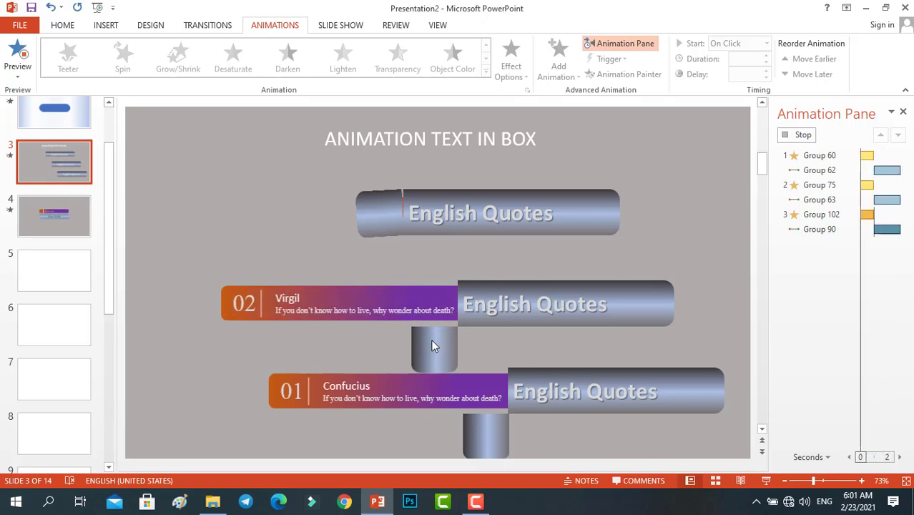
click(74, 219)
Change Group 20's Spin direction to Counterclockwise.
click(335, 276)
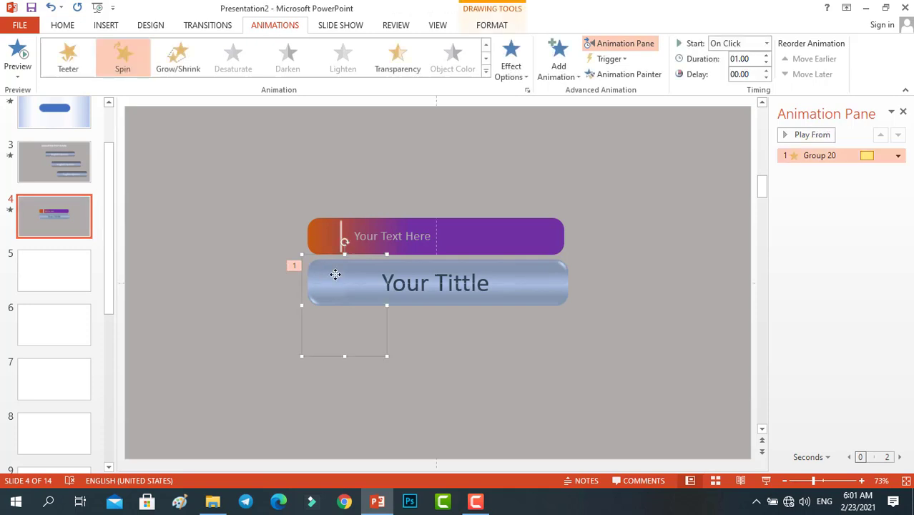
click(514, 78)
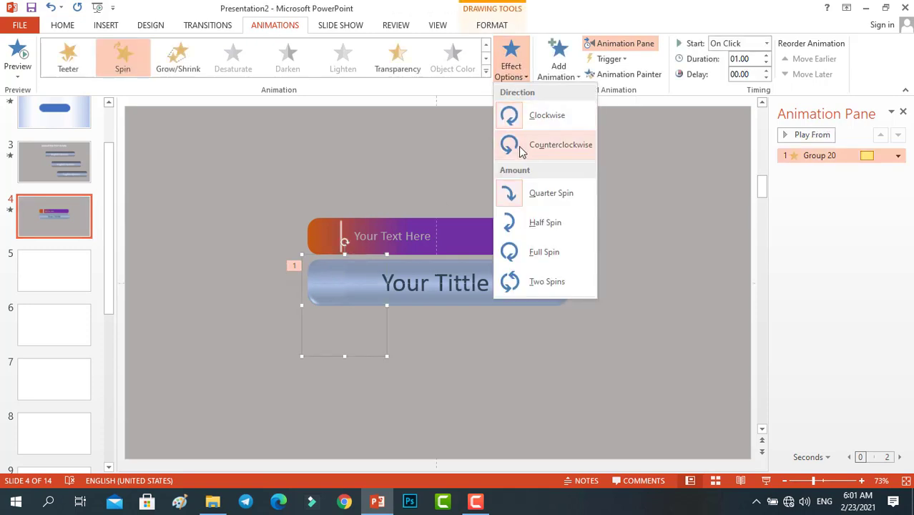
click(520, 149)
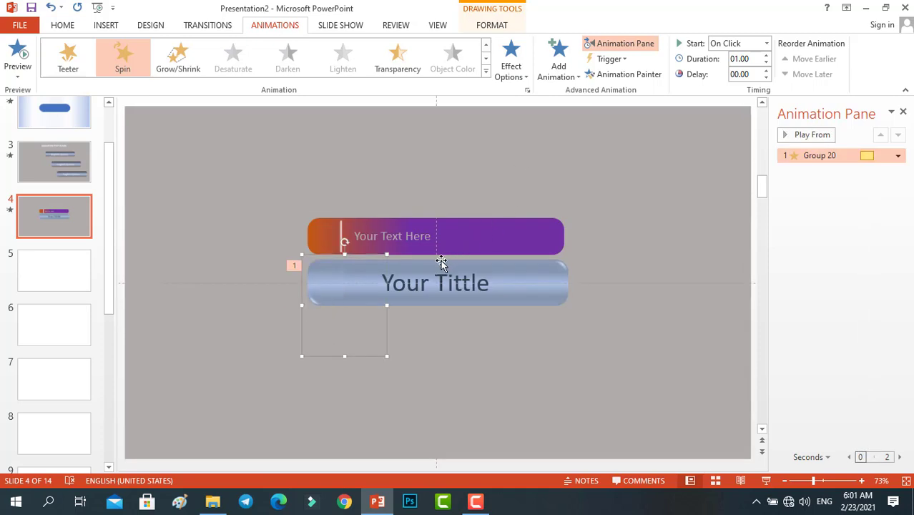
click(460, 235)
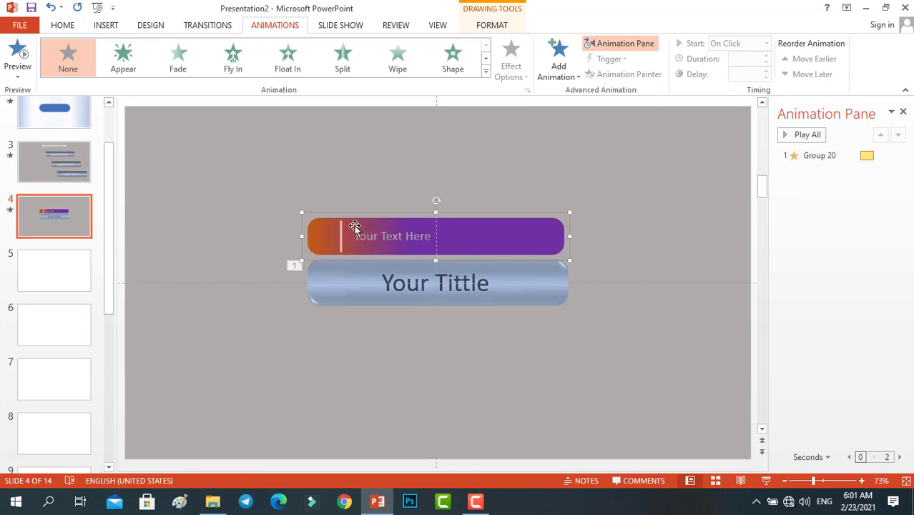
Move the orange-to-purple bar up and bring the 01 label one layer forward.
click(327, 233)
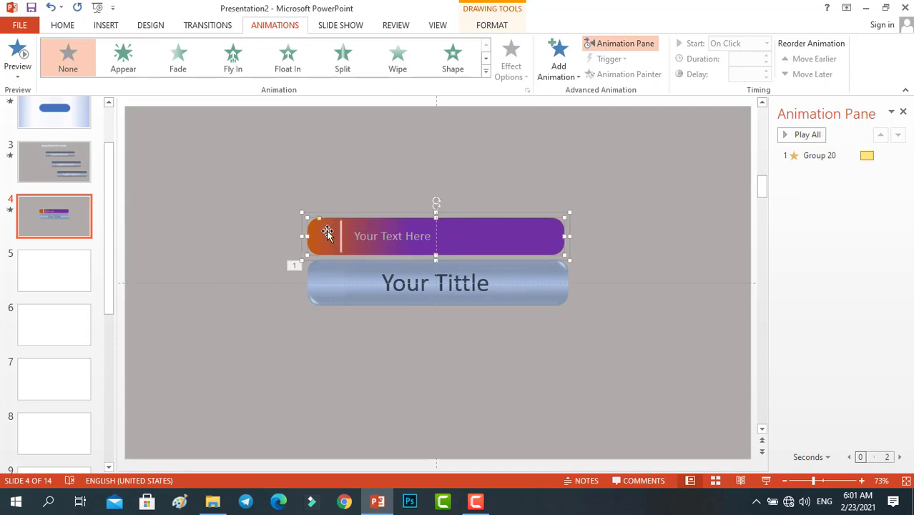
double_click(326, 233)
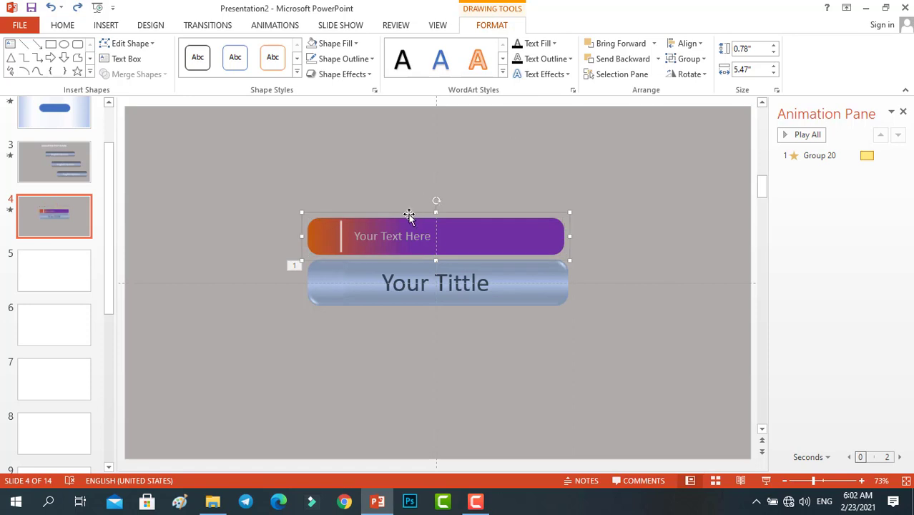
drag(406, 216, 406, 180)
click(334, 248)
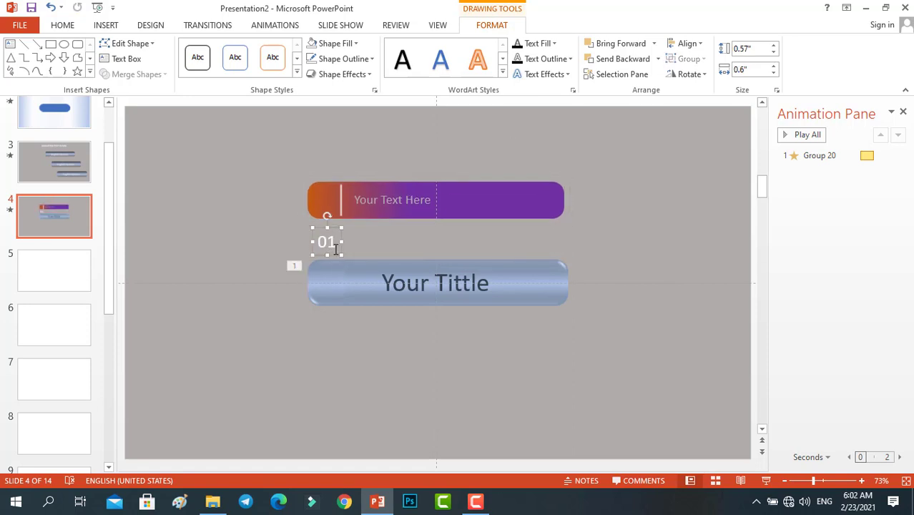
click(649, 60)
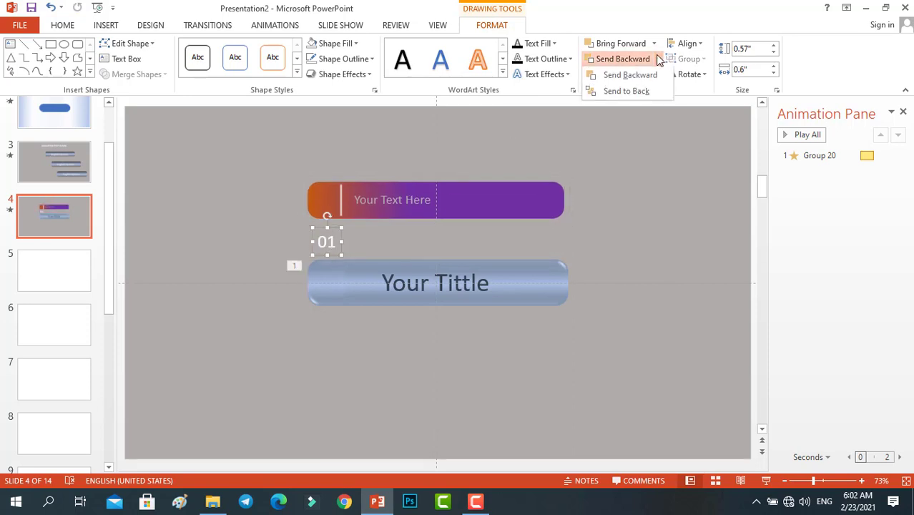
click(653, 44)
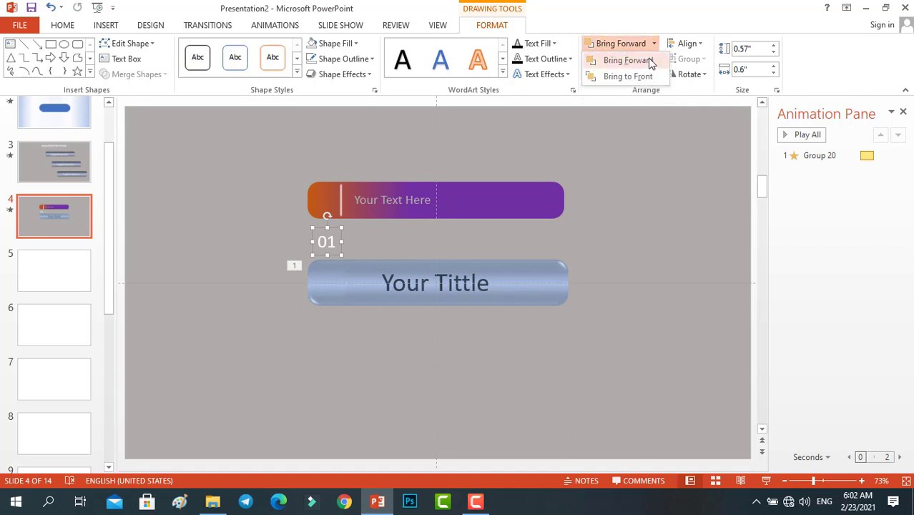
click(622, 60)
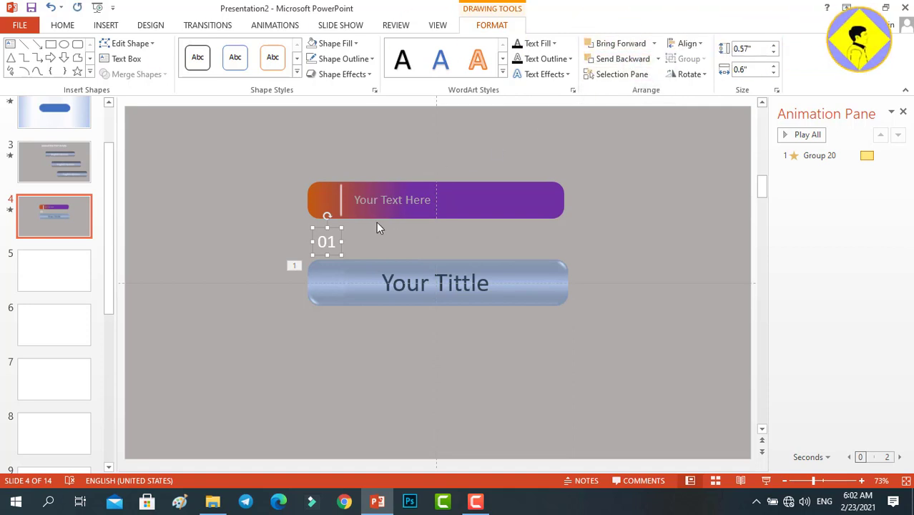
Lower the purple bar onto the 01 label and nudge the label left into the orange end.
scroll(376, 222, up, 1)
drag(387, 210, 384, 249)
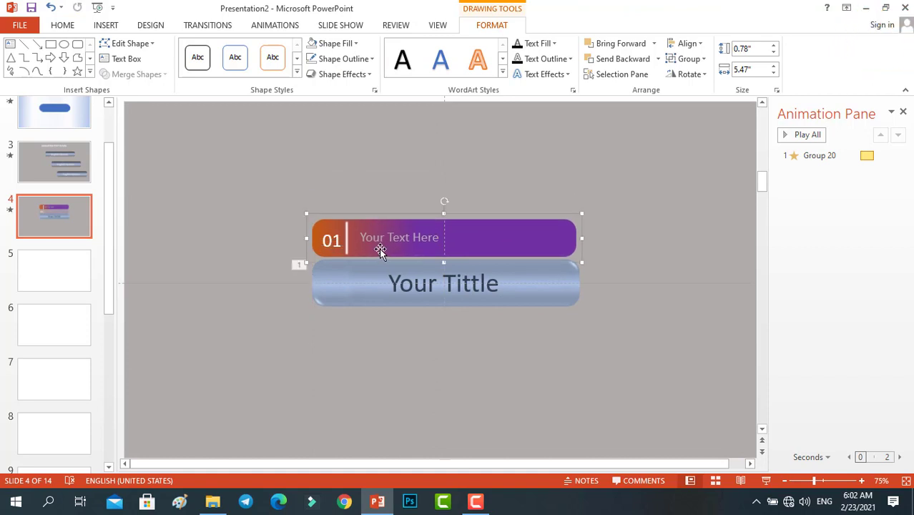
scroll(382, 249, up, 5)
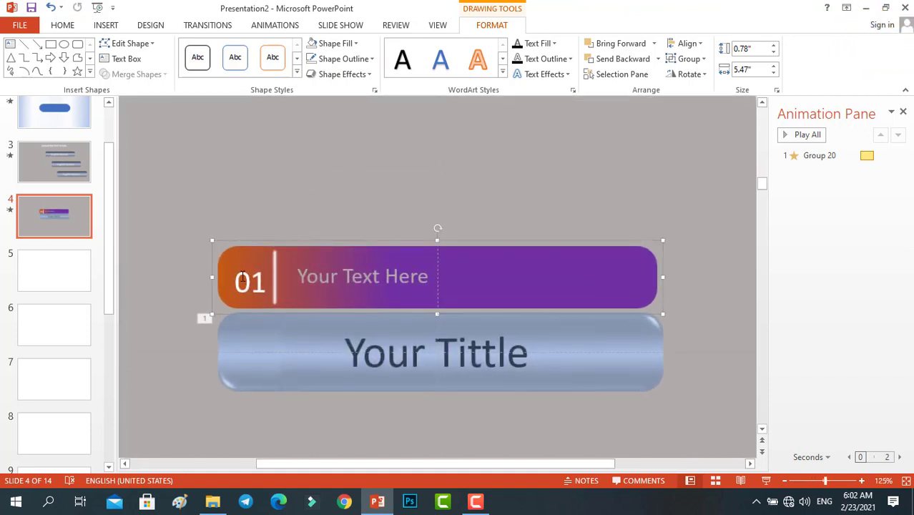
click(243, 277)
drag(260, 263, 257, 254)
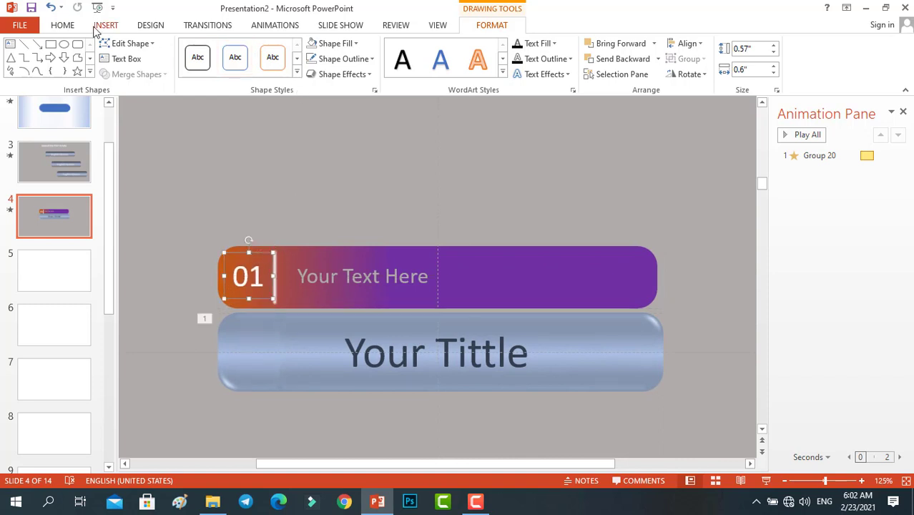
Give the 01 label a pale grey font colour matching "Your Text Here".
click(66, 25)
click(337, 70)
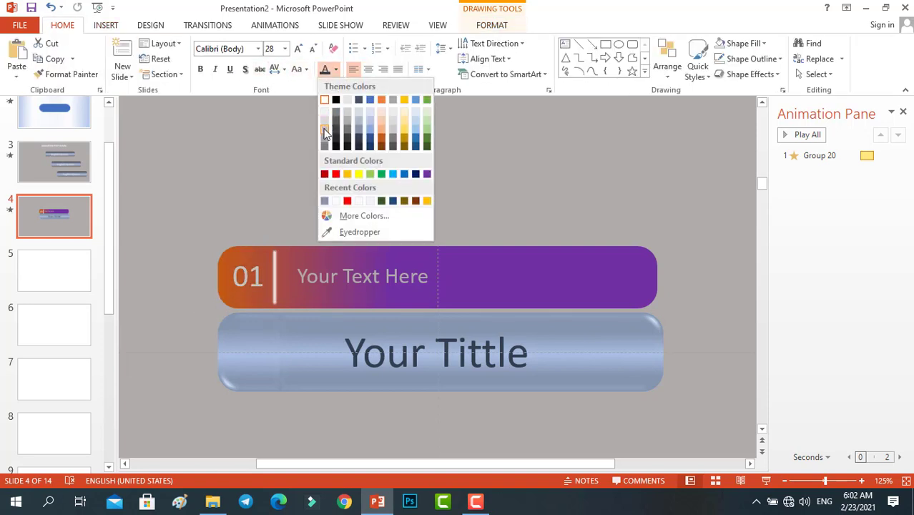
click(323, 134)
key(Escape)
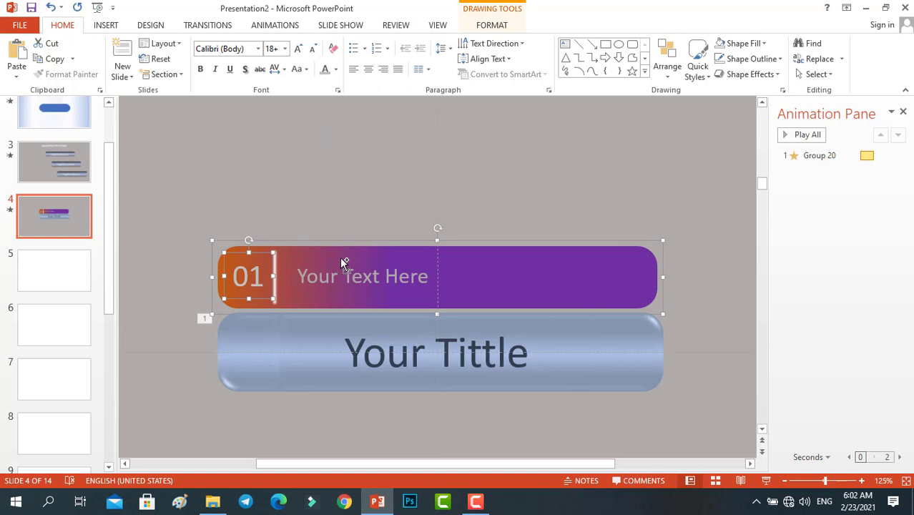
key(Escape)
scroll(378, 249, down, 5)
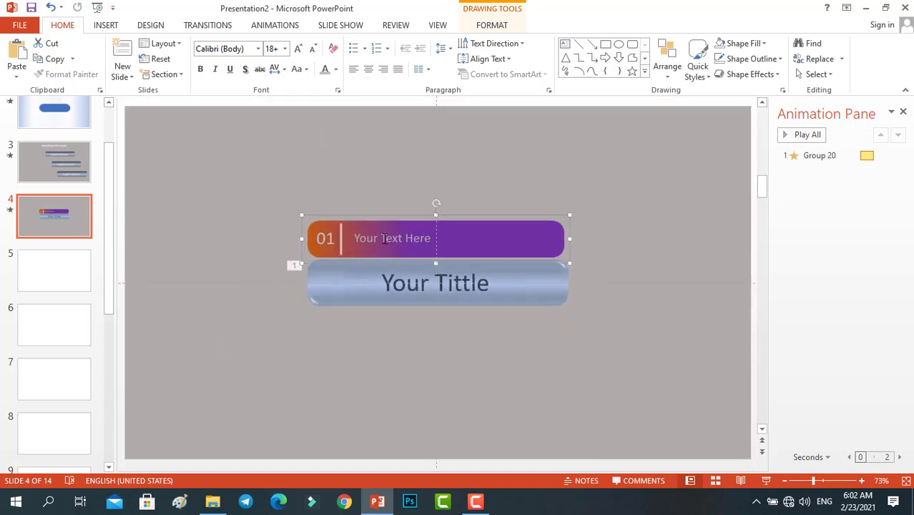
scroll(389, 232, down, 1)
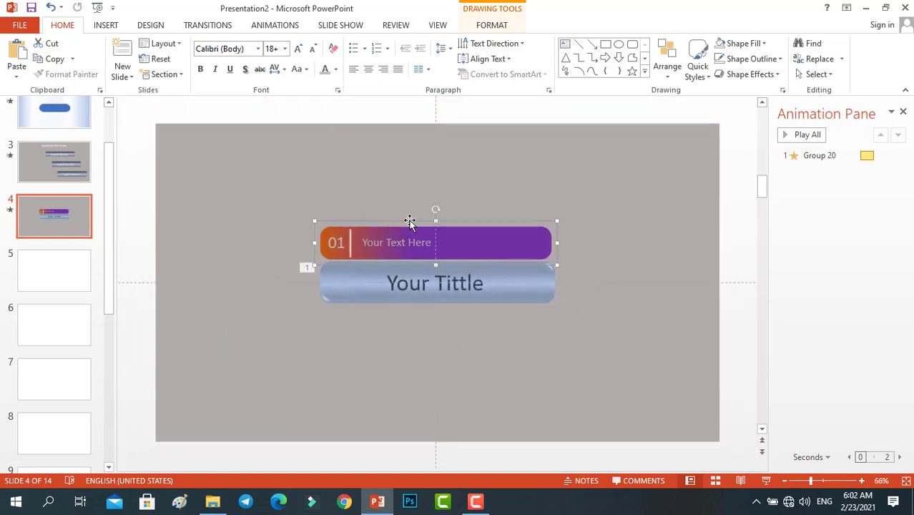
click(438, 187)
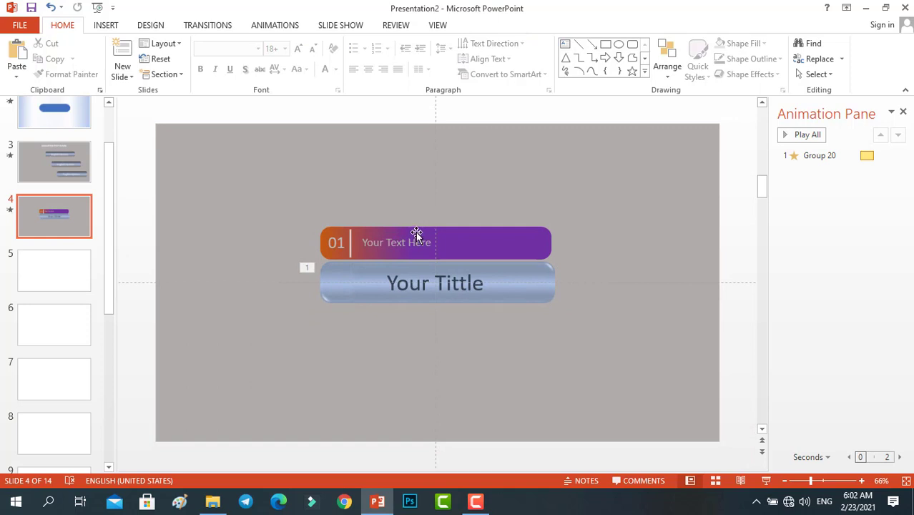
scroll(418, 236, up, 1)
Move the purple 01 bar and the Your Tittle bar together right of centre and slightly down.
scroll(418, 236, down, 1)
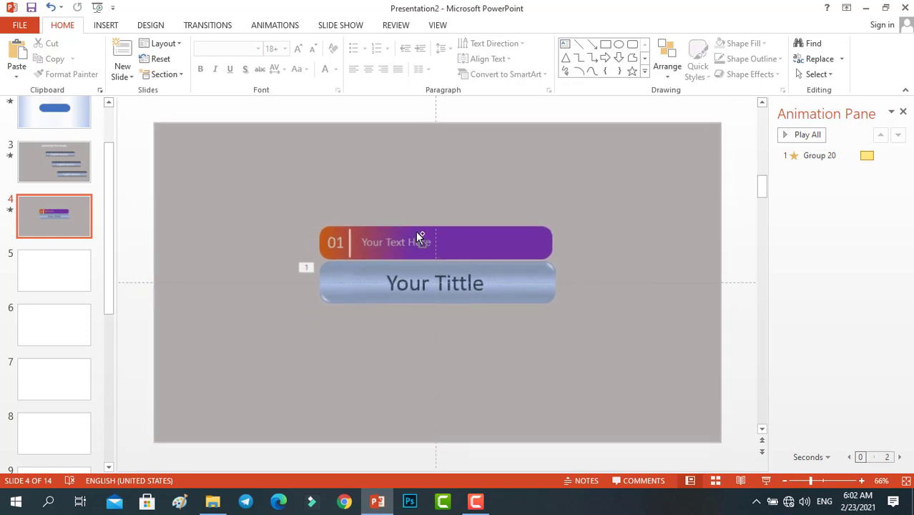
drag(248, 179, 681, 408)
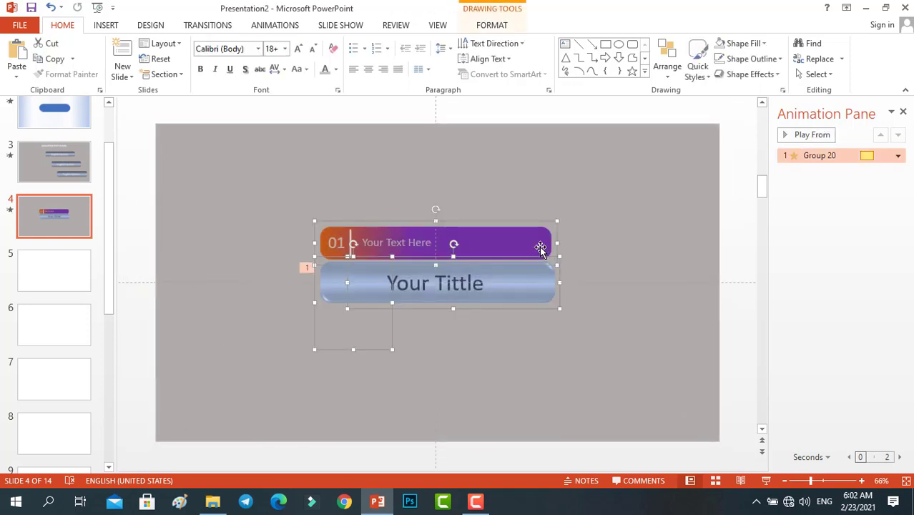
drag(539, 246, 652, 271)
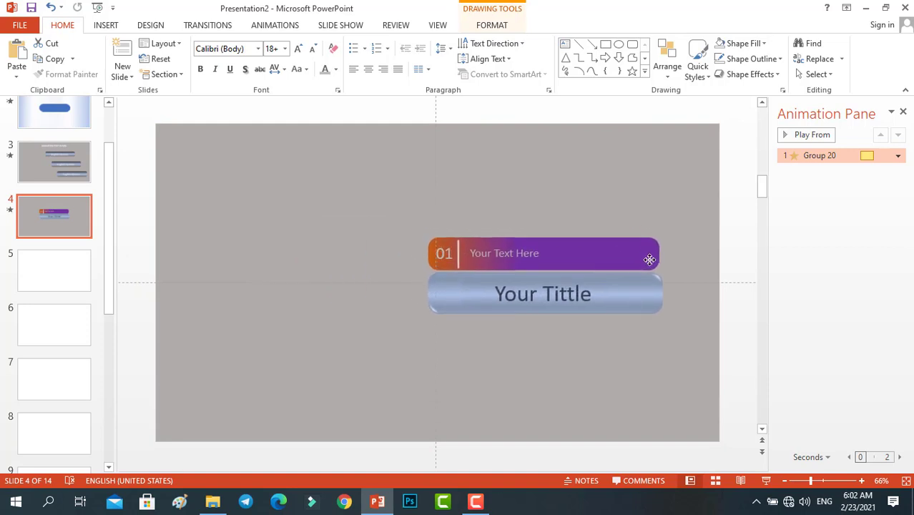
drag(653, 272, 654, 271)
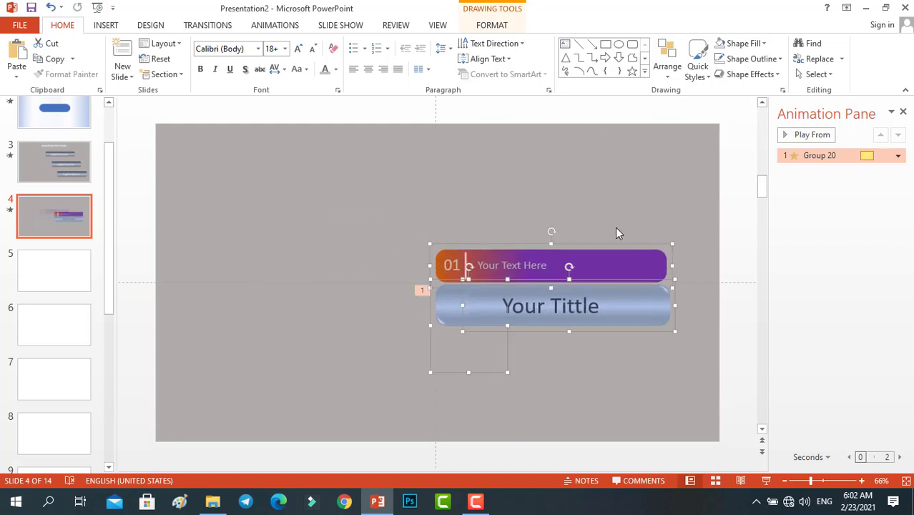
click(610, 218)
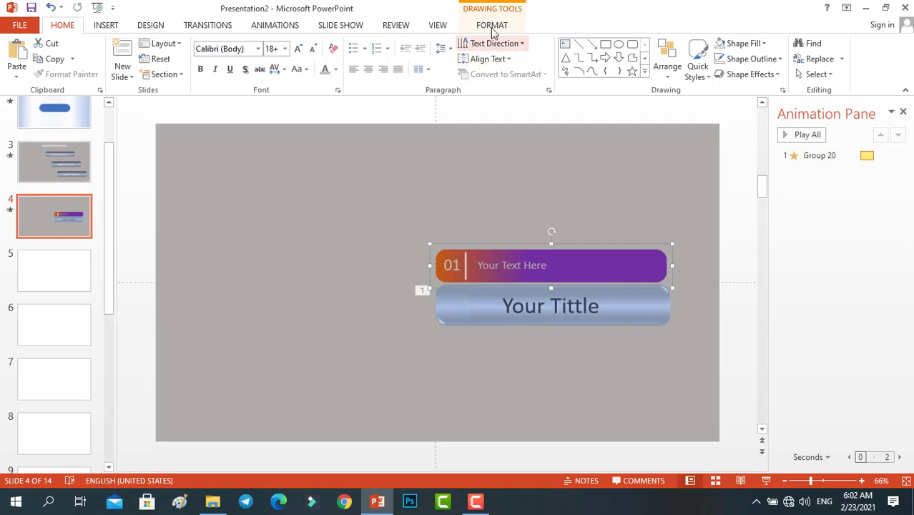
Add a Left motion path (02.00 s) to the purple 01 bar, Group 21, and preview it.
click(287, 27)
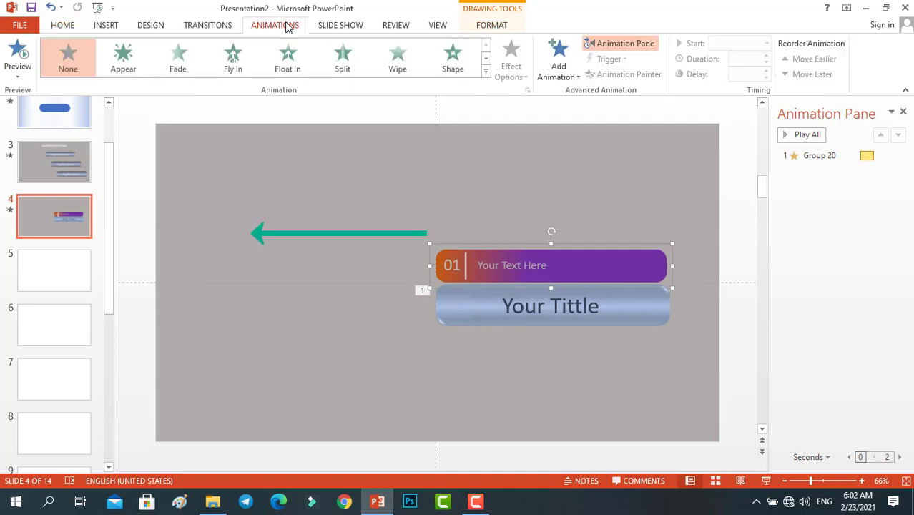
click(576, 77)
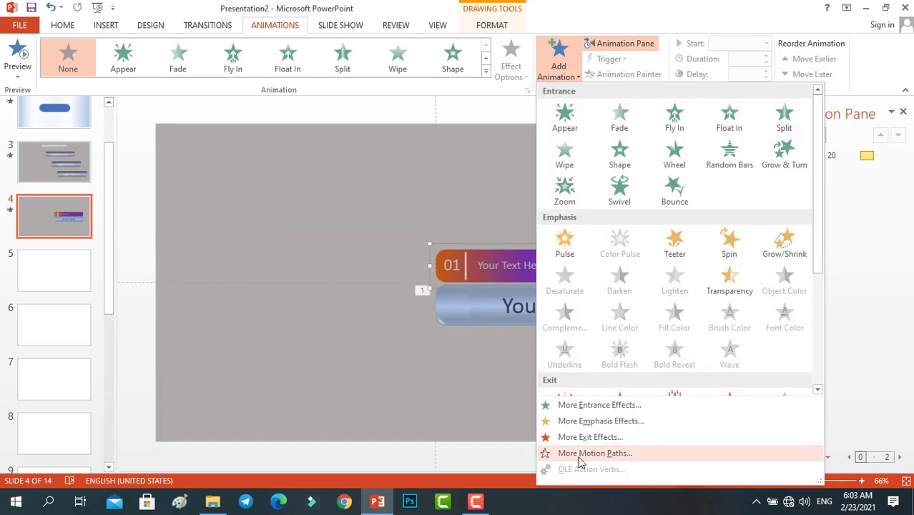
click(576, 453)
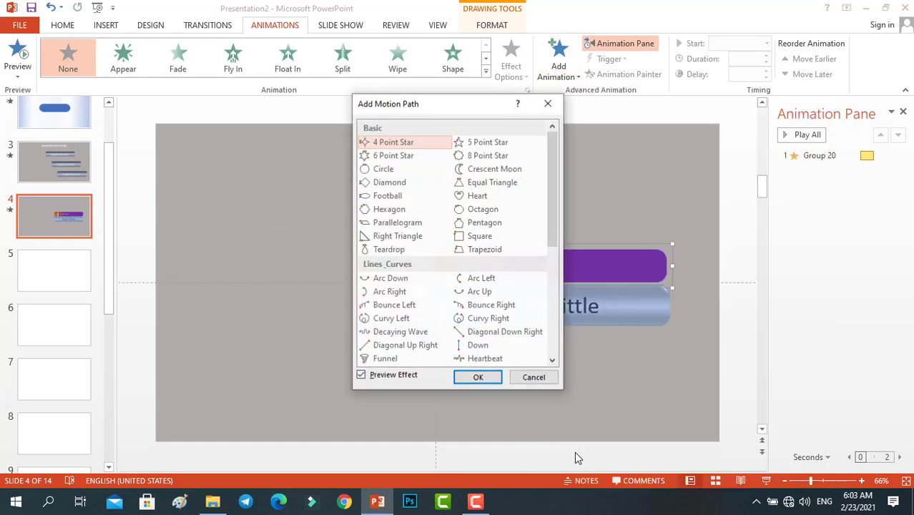
drag(412, 105, 244, 115)
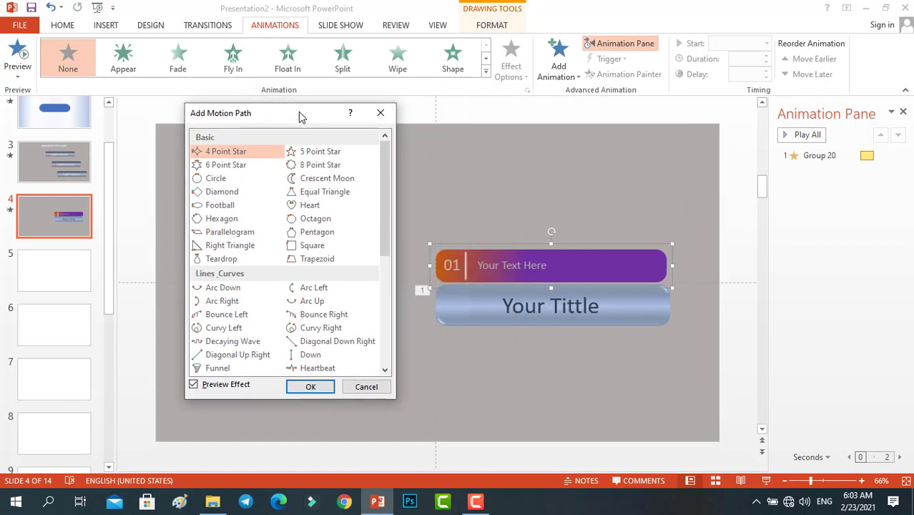
scroll(227, 309, down, 2)
click(216, 301)
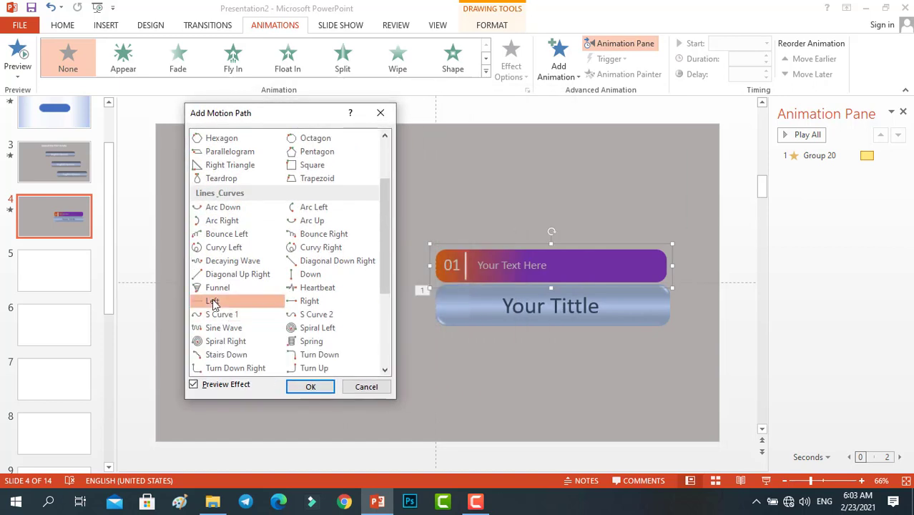
click(312, 387)
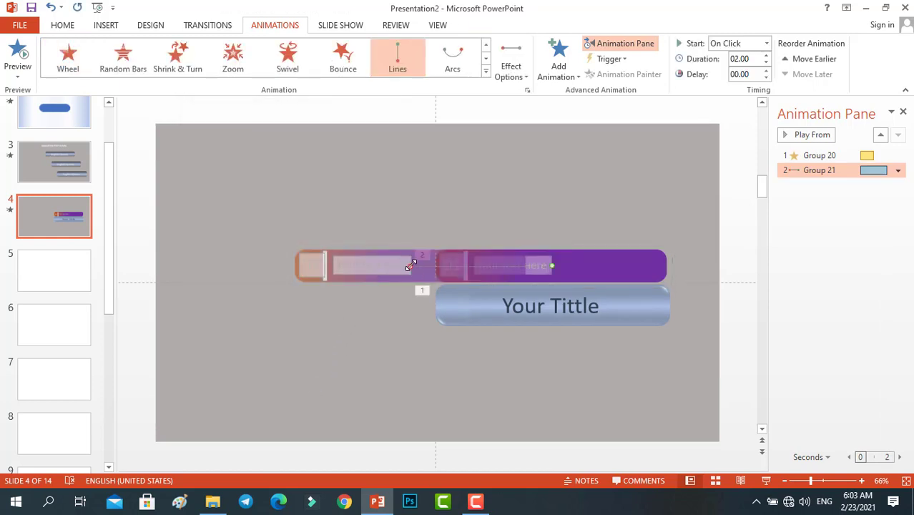
click(17, 56)
Extend the Left path's end point further left, keeping it horizontal, then preview the animations.
key(shift)
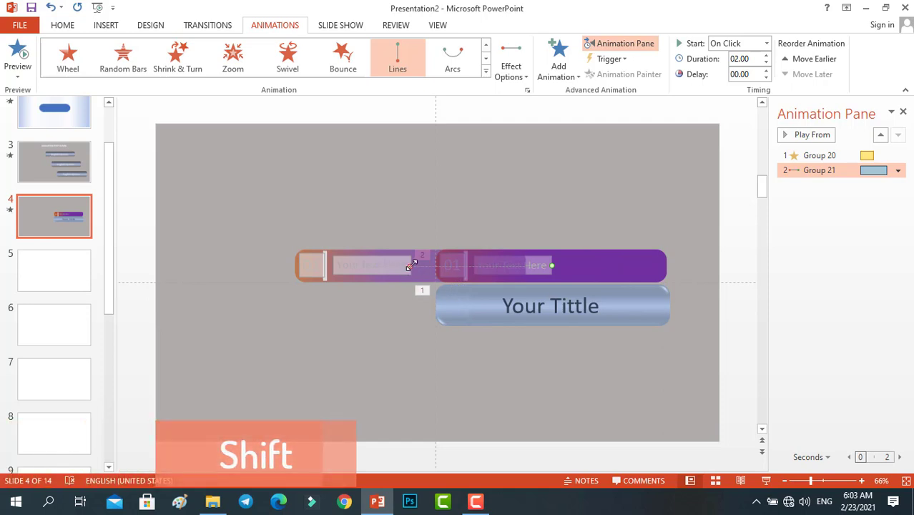
drag(411, 265, 381, 264)
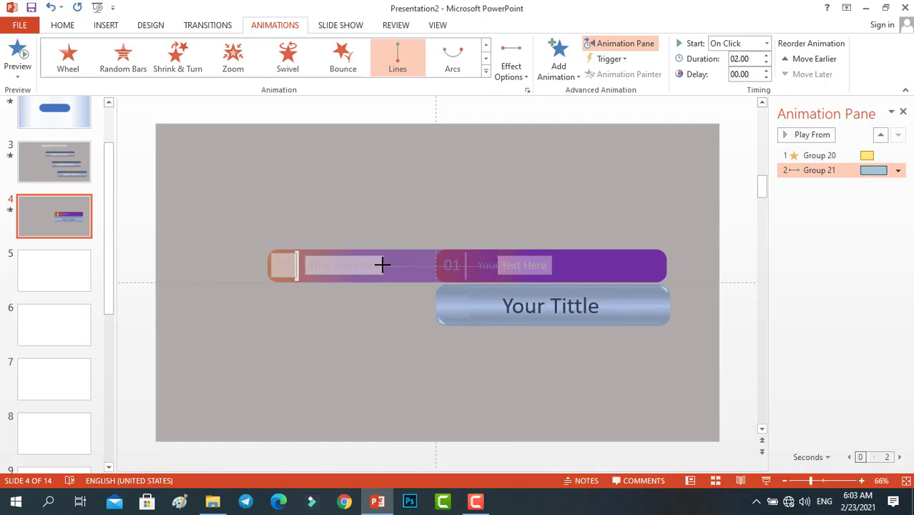
drag(381, 264, 383, 265)
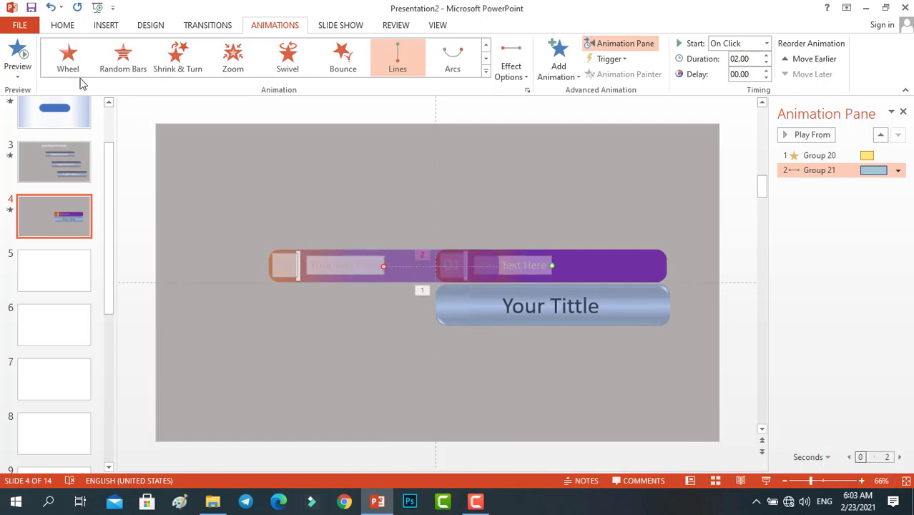
click(18, 53)
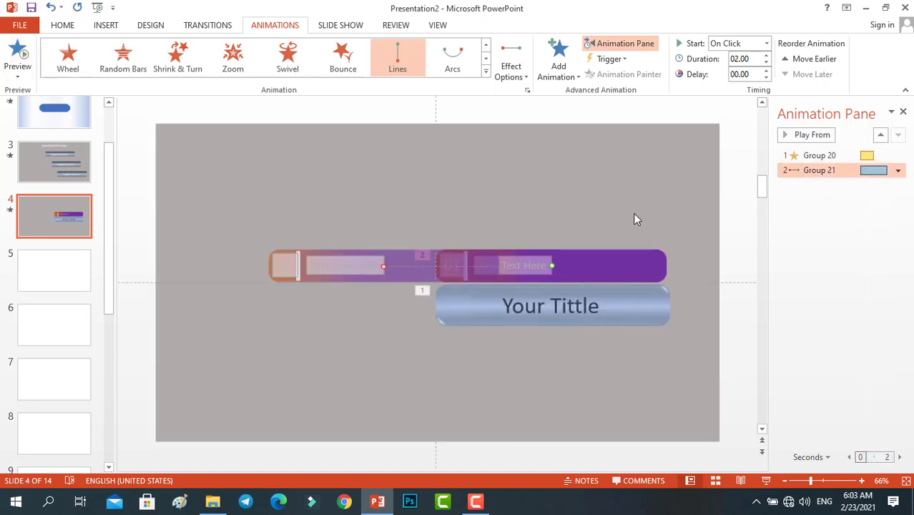
click(619, 257)
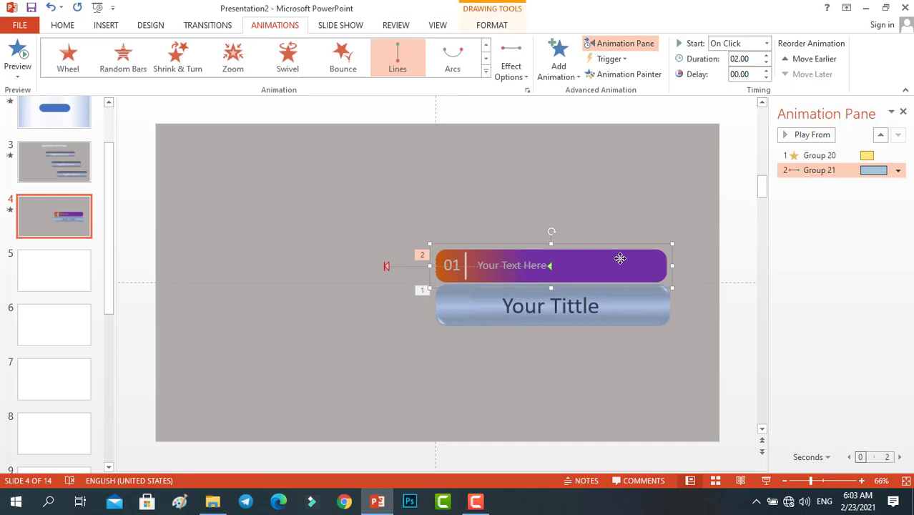
Set Group 21's slide-left animation to start After Previous and check it in a slide show.
click(767, 44)
click(733, 85)
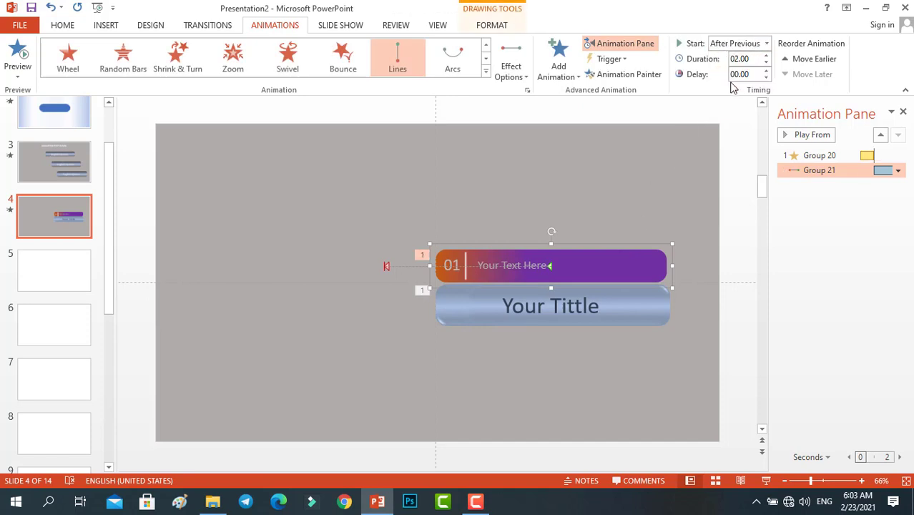
click(587, 164)
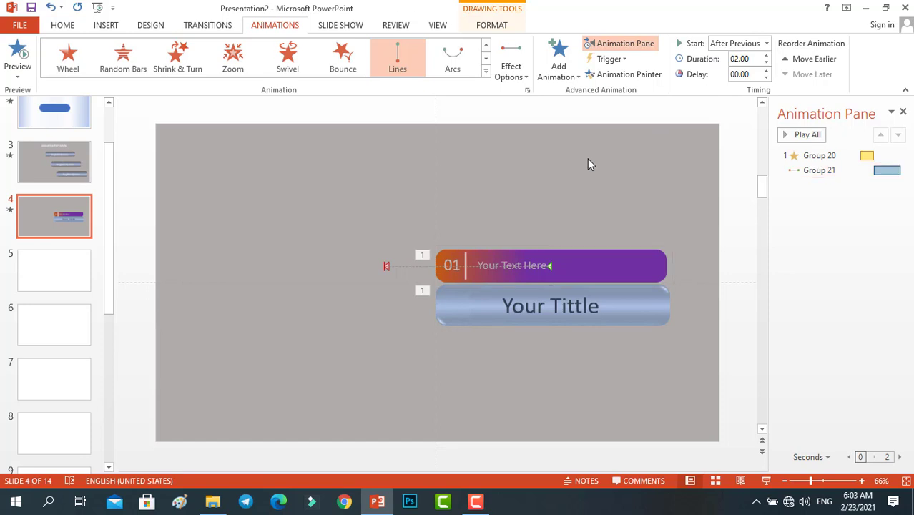
click(765, 481)
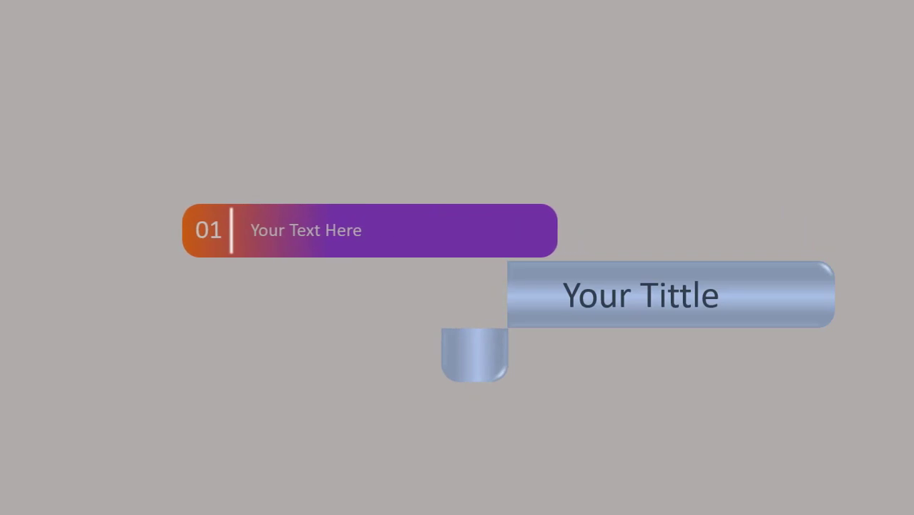
key(Escape)
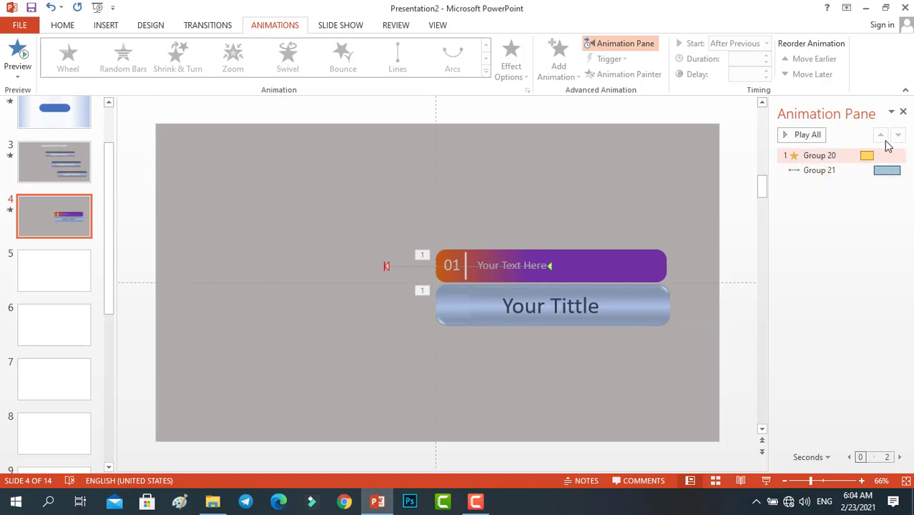
Duplicate the quote bar and title bar pair, animations included, up and left of the original.
click(902, 113)
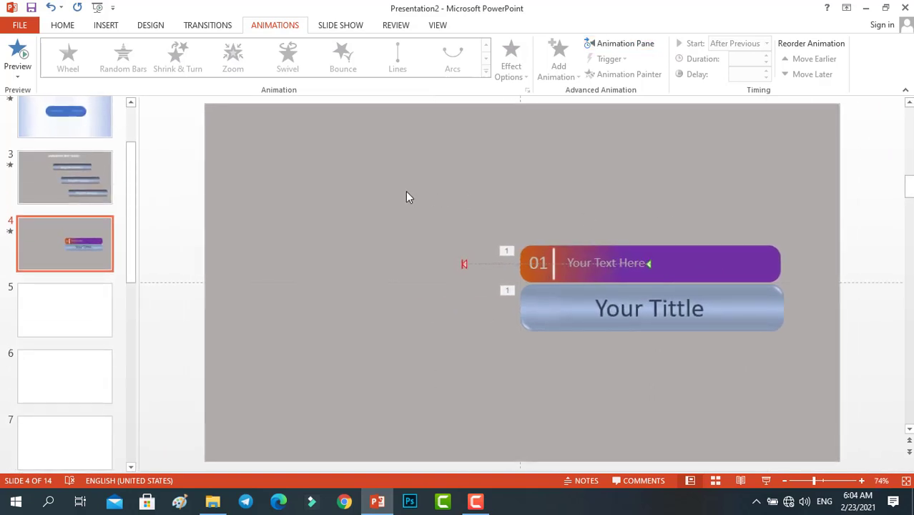
drag(405, 192, 902, 397)
scroll(865, 381, down, 2)
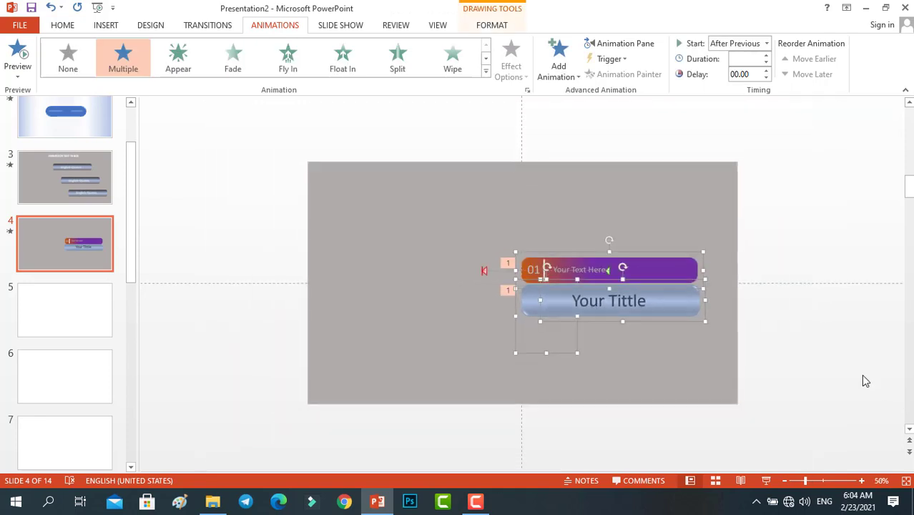
click(675, 277)
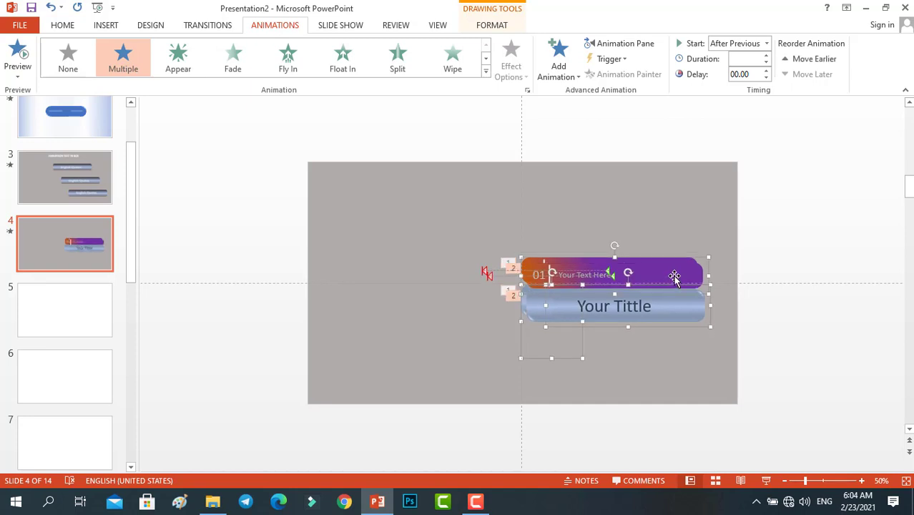
ctrl+drag(673, 278, 571, 198)
click(717, 282)
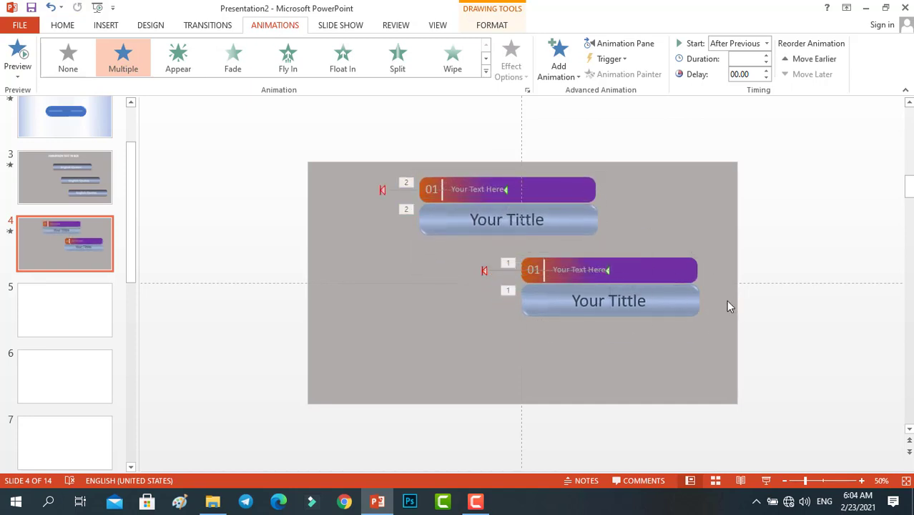
ctrl+scroll(722, 326, up, 3)
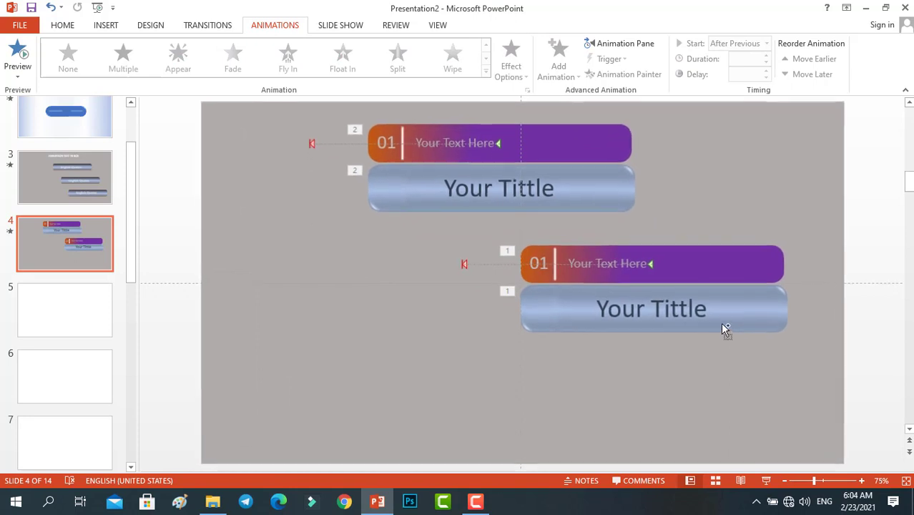
ctrl+scroll(726, 273, up, 5)
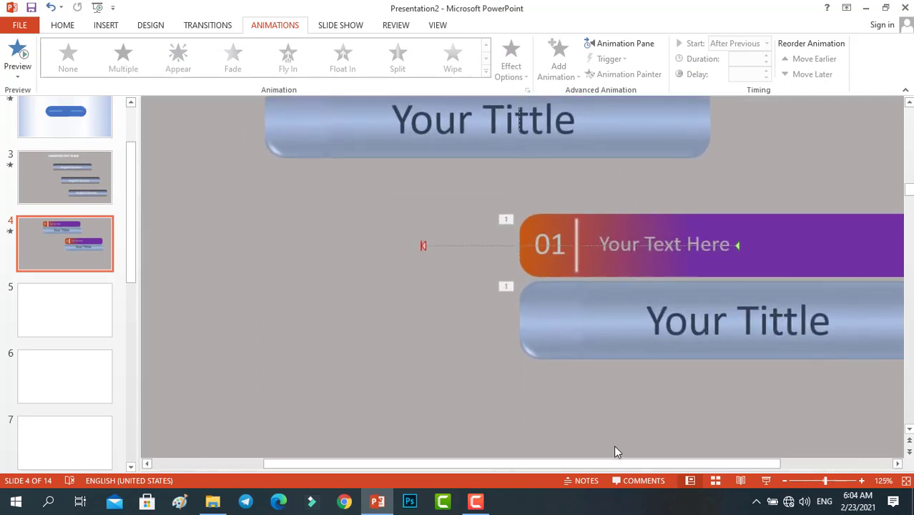
drag(402, 465, 470, 464)
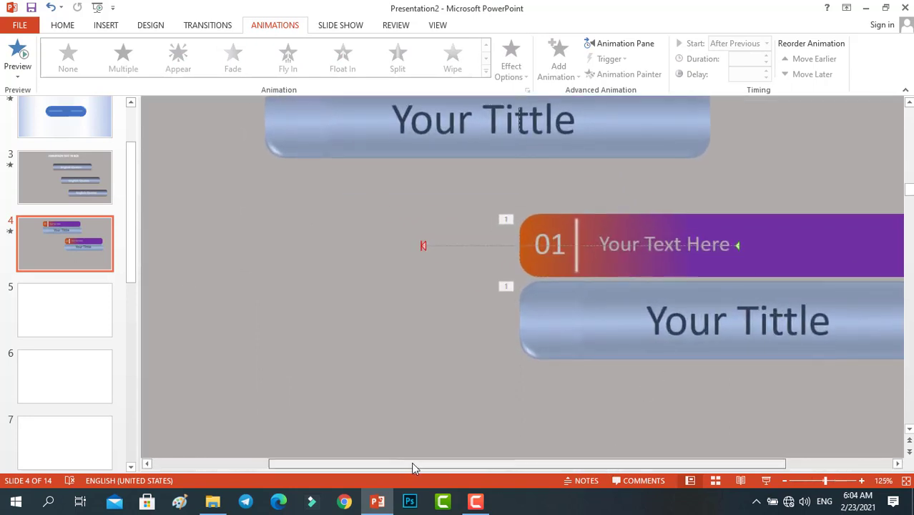
ctrl+scroll(685, 314, down, 3)
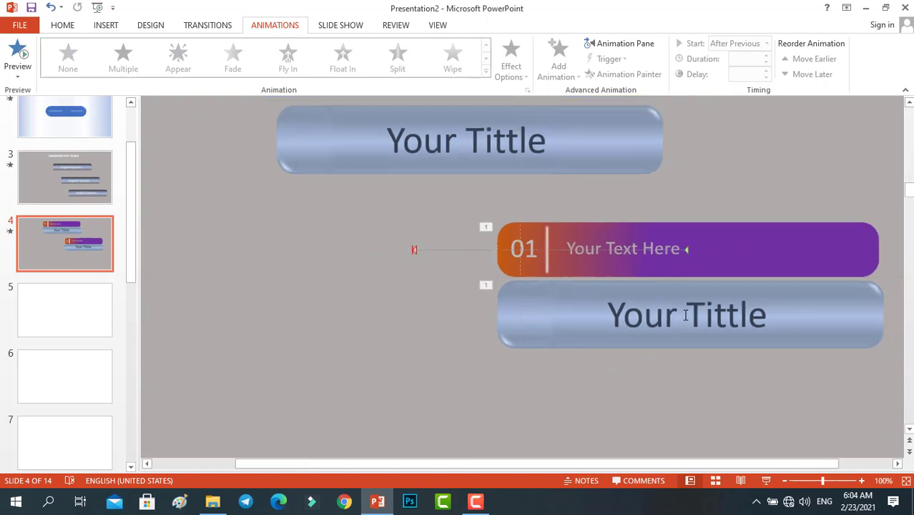
Nudge the lower purple quote bar down so it hides behind its title bar.
click(815, 247)
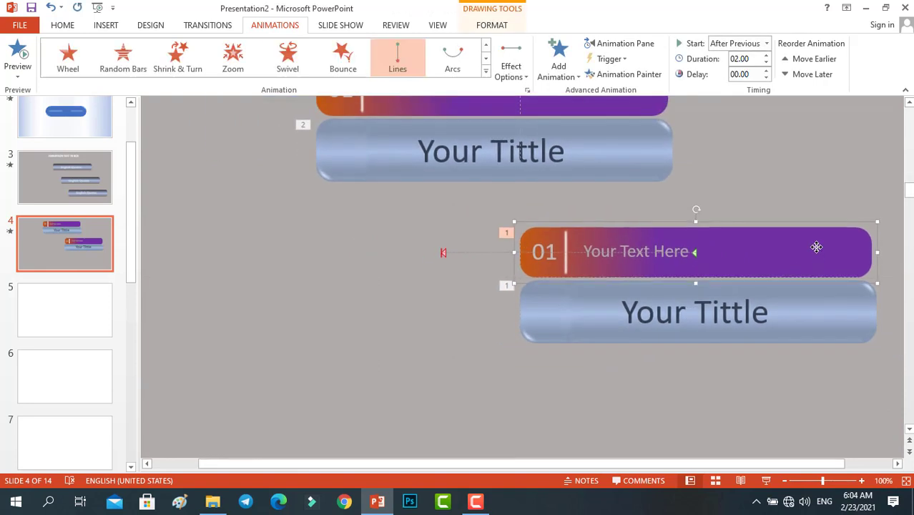
key(Down)
key(Down)
key(Down)
key(Down)
key(Down)
key(Down)
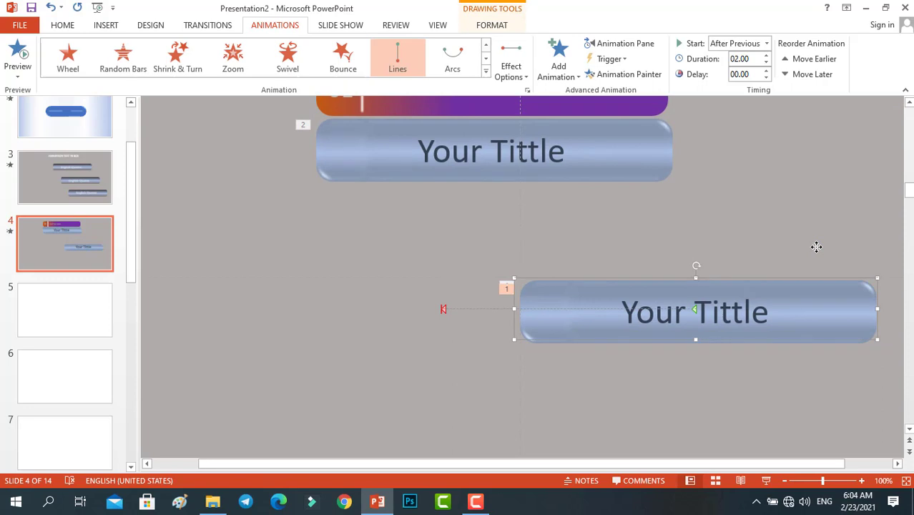
ctrl+scroll(576, 282, down, 5)
Move the lower Your Tittle bar down and slightly right toward the slide's bottom-right.
ctrl+click(576, 282)
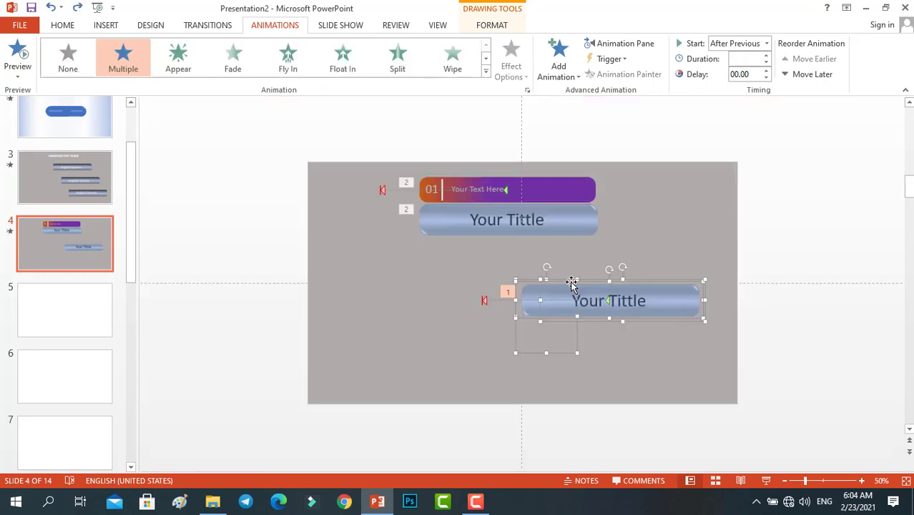
drag(571, 282, 578, 332)
drag(578, 336, 585, 337)
scroll(762, 385, up, 3)
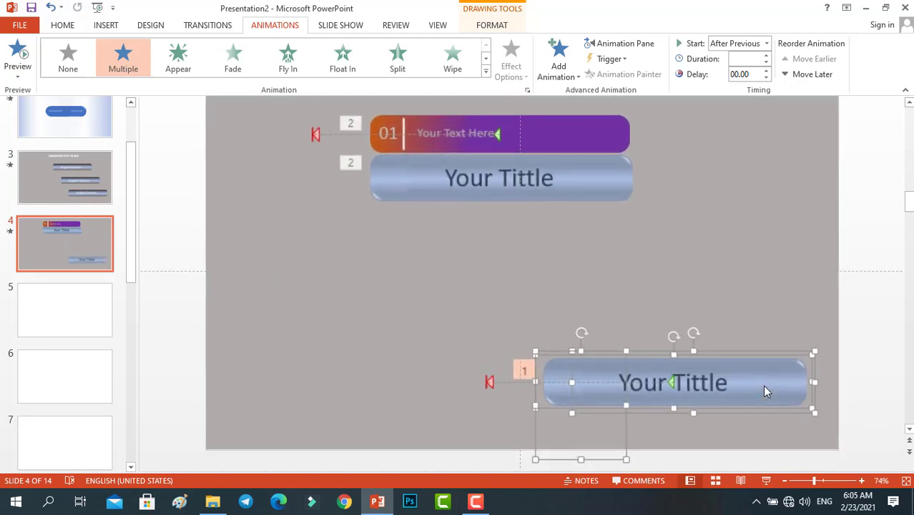
scroll(747, 384, down, 5)
Return to slide 4 and preview its animations, lower pair first, then the upper pair.
click(38, 253)
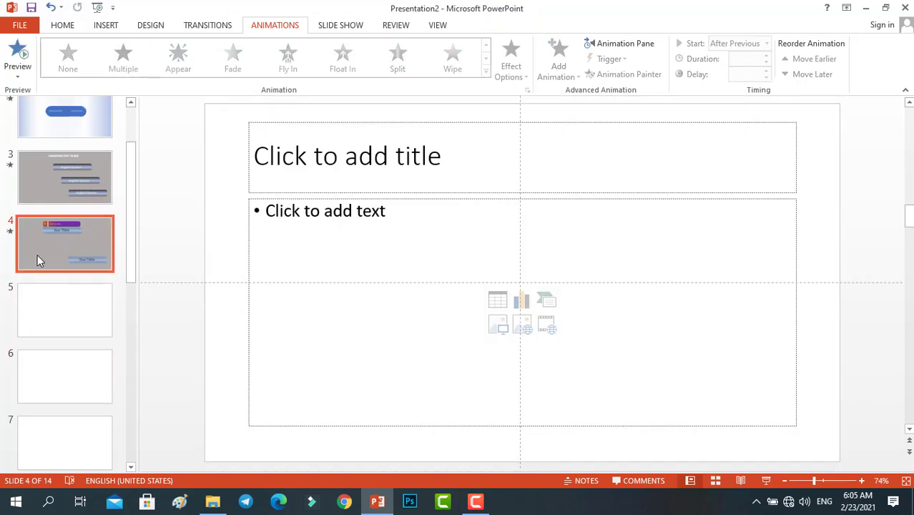
scroll(592, 406, down, 1)
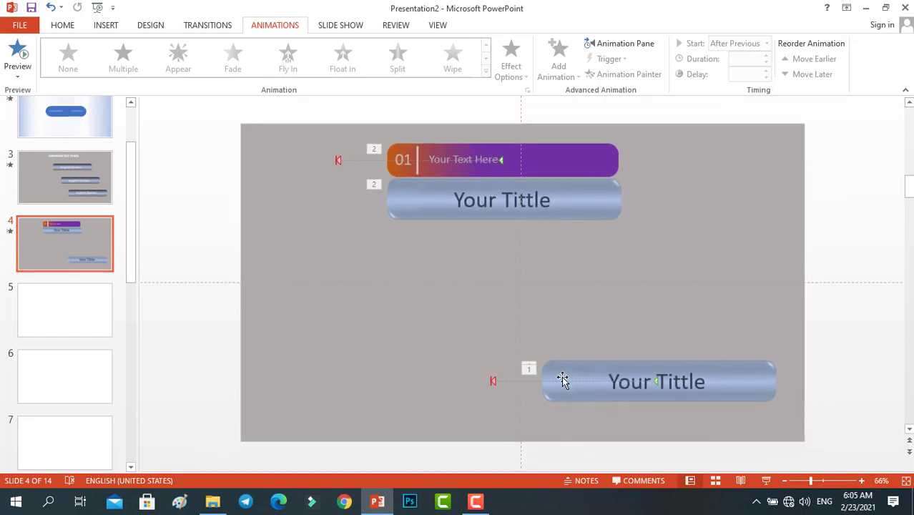
click(14, 68)
click(24, 57)
Draw a small blue rectangle, 1" by 0.91", just above the lower title bar's left end.
click(106, 25)
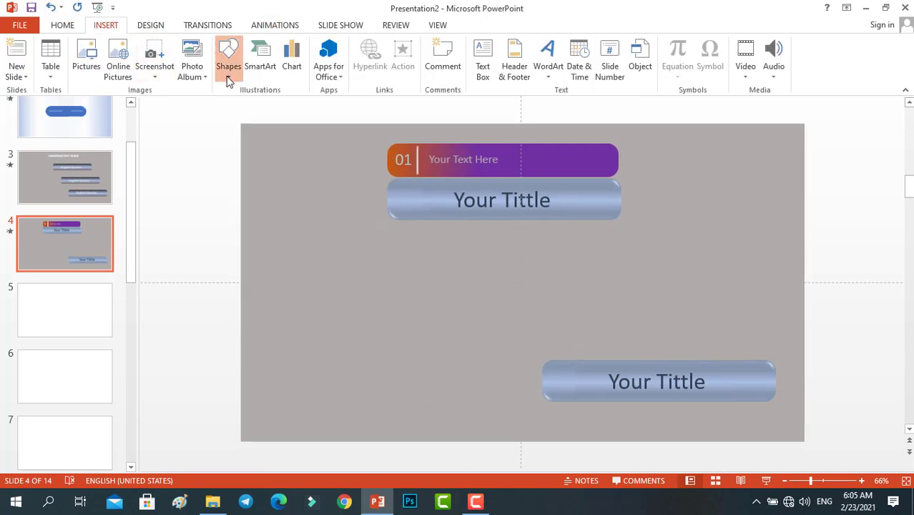
click(228, 57)
click(263, 107)
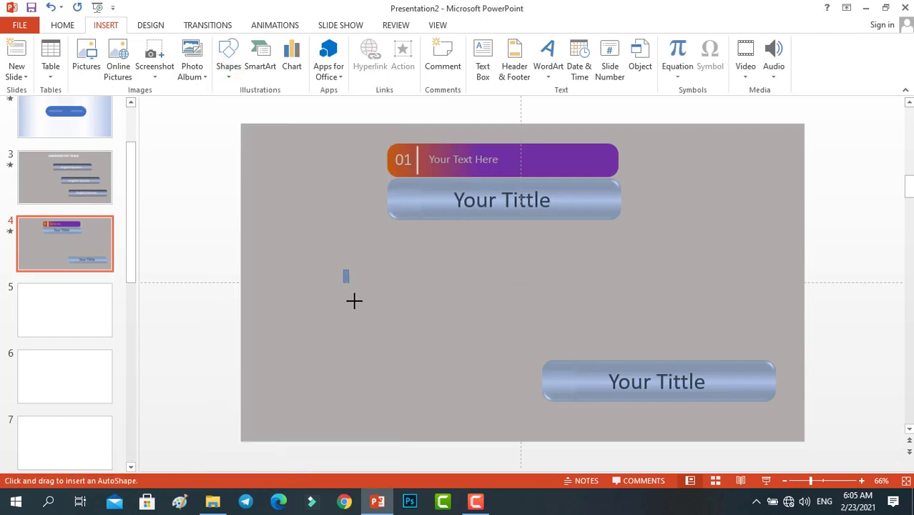
mouse_move(353, 300)
mouse_down()
mouse_move(574, 427)
mouse_move(572, 447)
mouse_move(567, 344)
mouse_up()
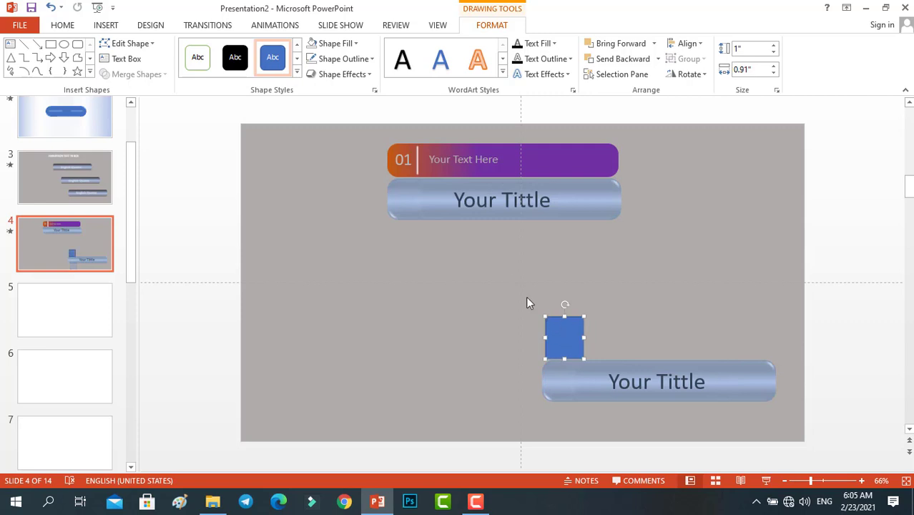
click(373, 181)
drag(334, 124, 724, 275)
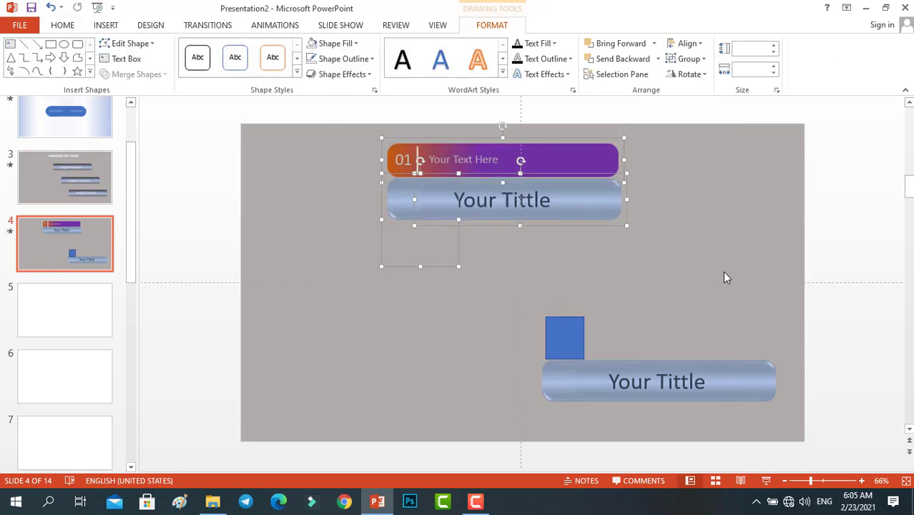
Ctrl+drag a copy of the top quote-and-title pair down to the middle of slide 4.
shift+click(407, 195)
shift+click(395, 201)
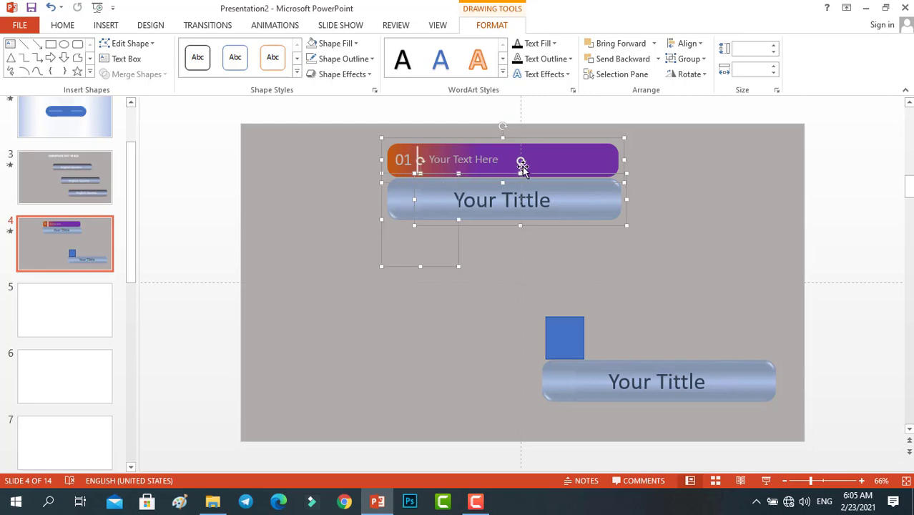
mouse_move(535, 164)
mouse_down()
mouse_move(649, 260)
mouse_move(475, 137)
mouse_up()
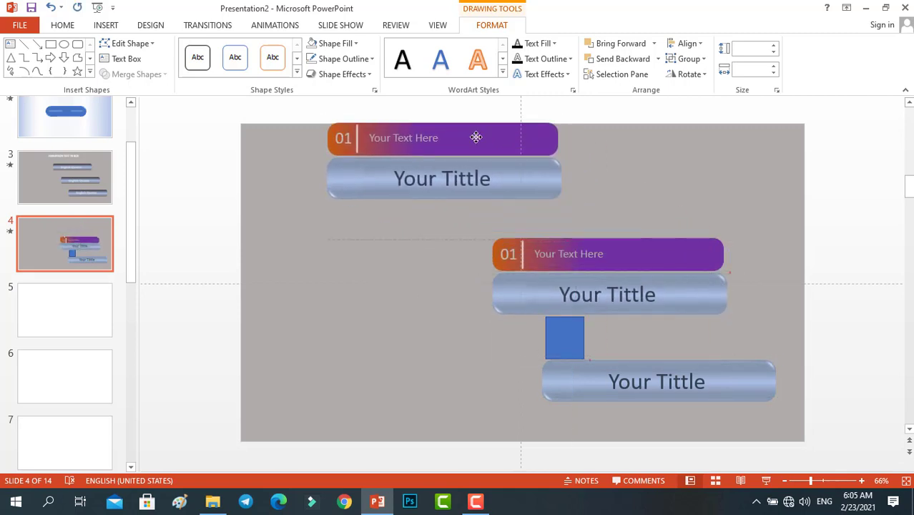
click(632, 171)
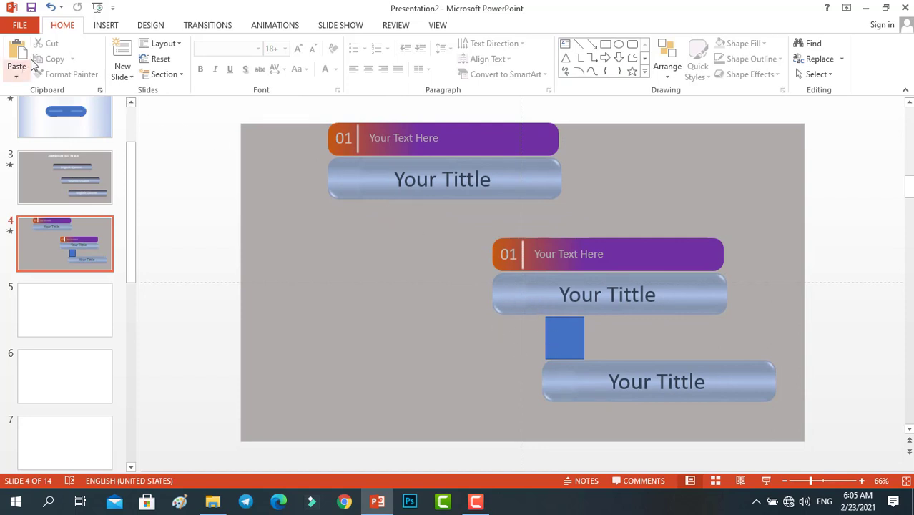
Preview the animations, then move the middle title bar down and right onto the blue square.
click(278, 26)
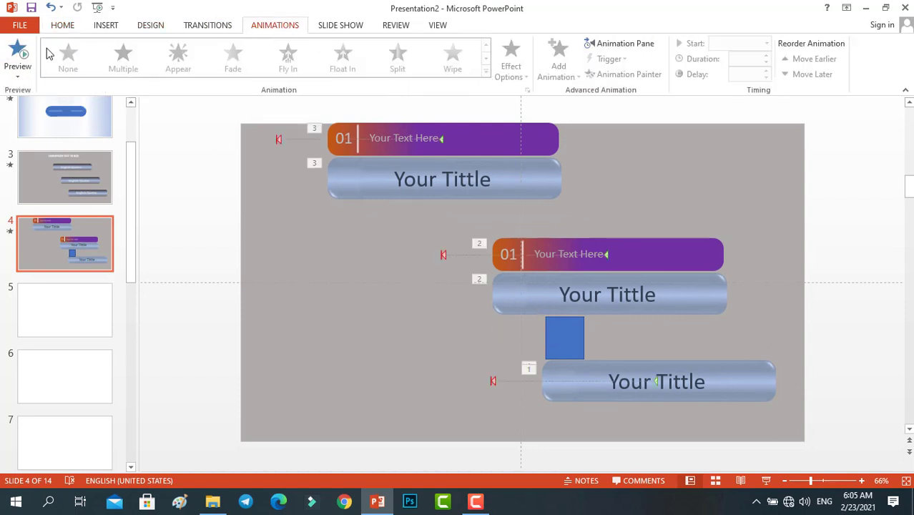
click(21, 55)
click(682, 260)
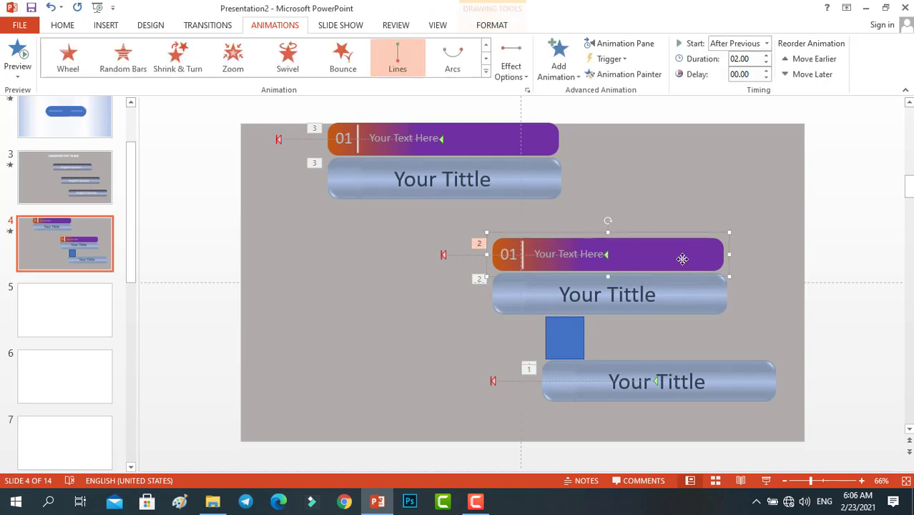
drag(682, 258, 613, 299)
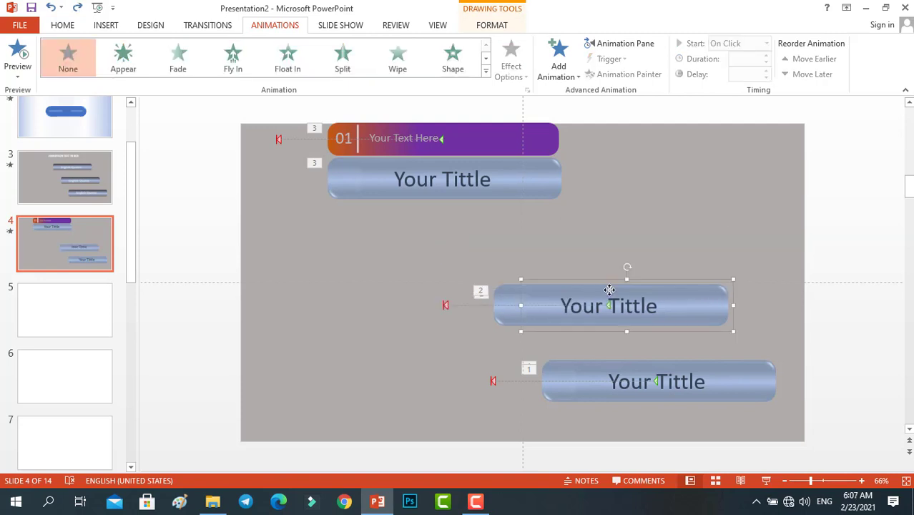
Raise the middle purple 01 quote bar back up just above its title bar.
click(609, 292)
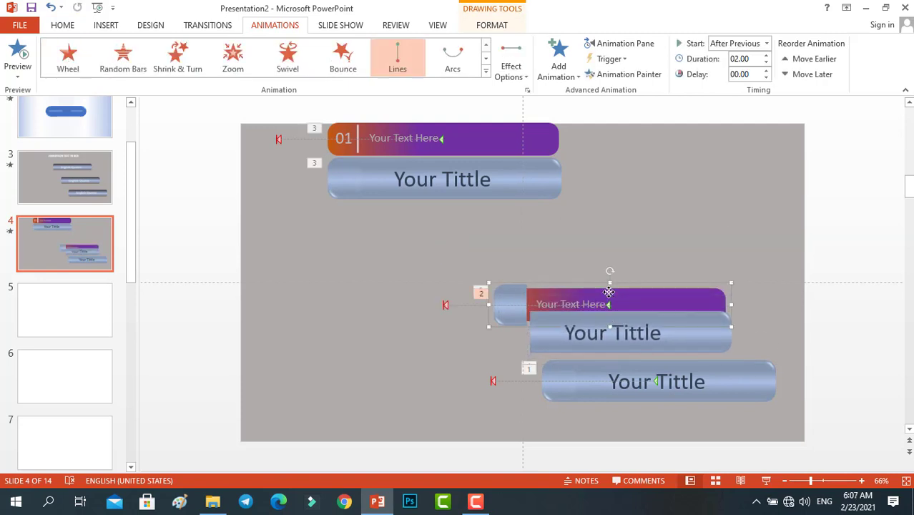
drag(608, 293, 604, 249)
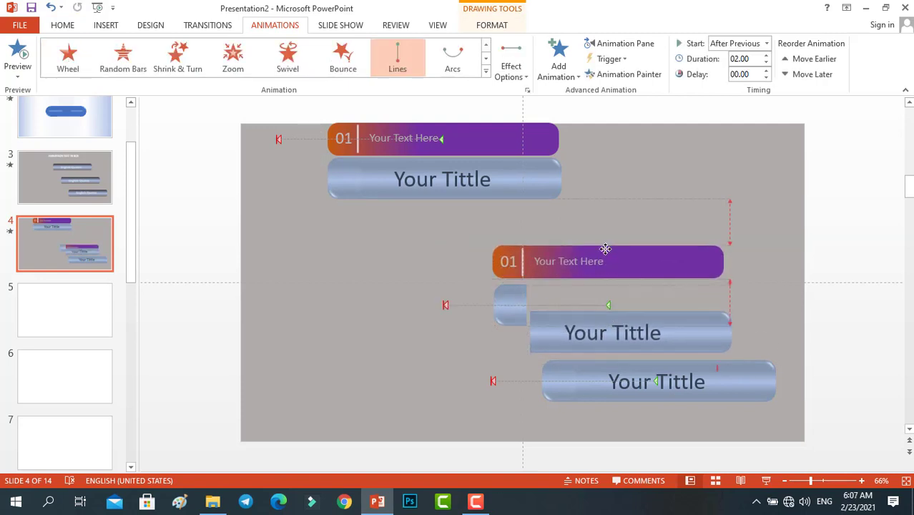
ctrl+scroll(599, 254, up, 2)
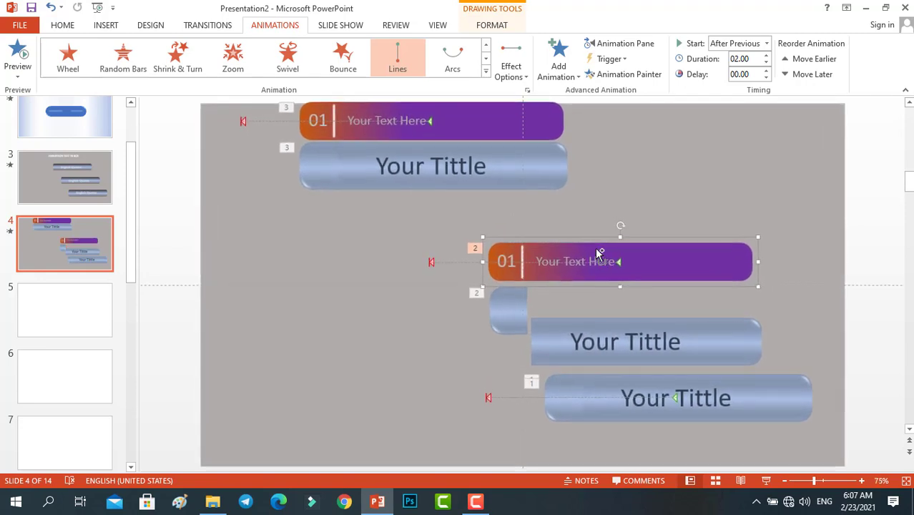
ctrl+scroll(599, 254, up, 2)
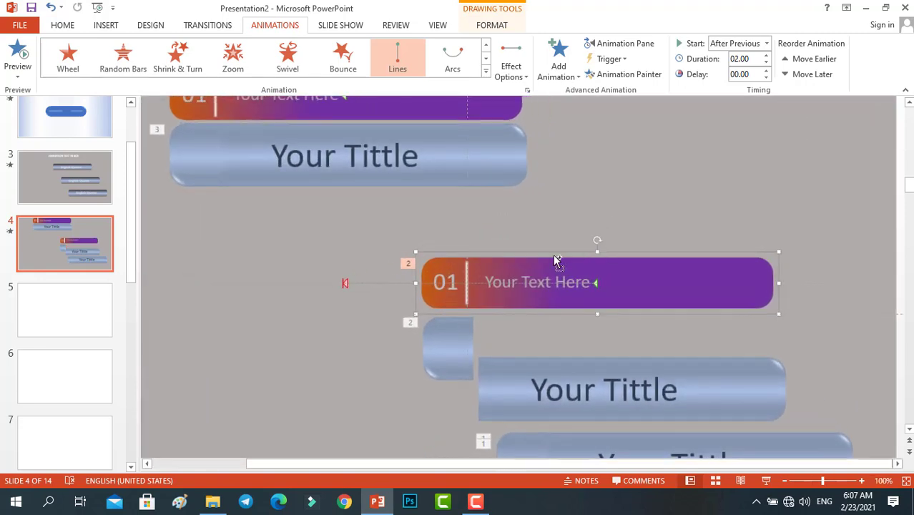
Renumber the middle bar to 02 and move the lower title bar up beneath it.
double_click(452, 281)
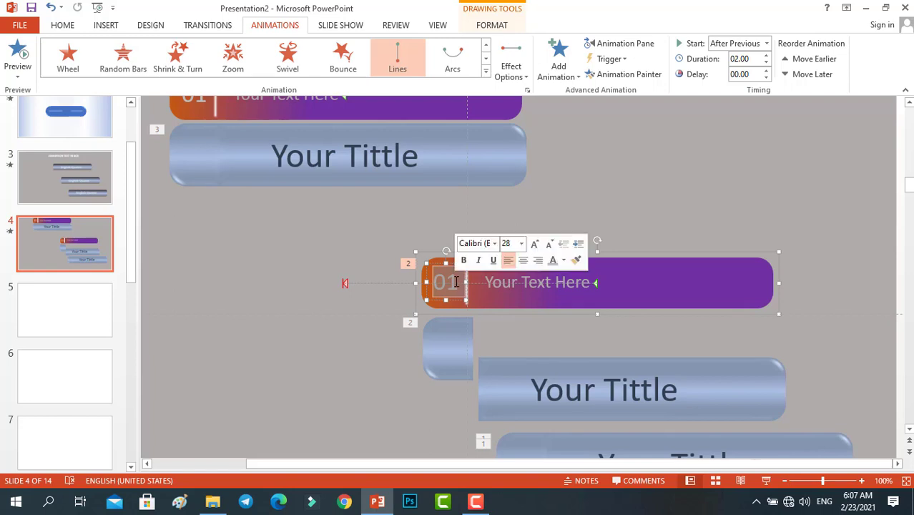
text(02)
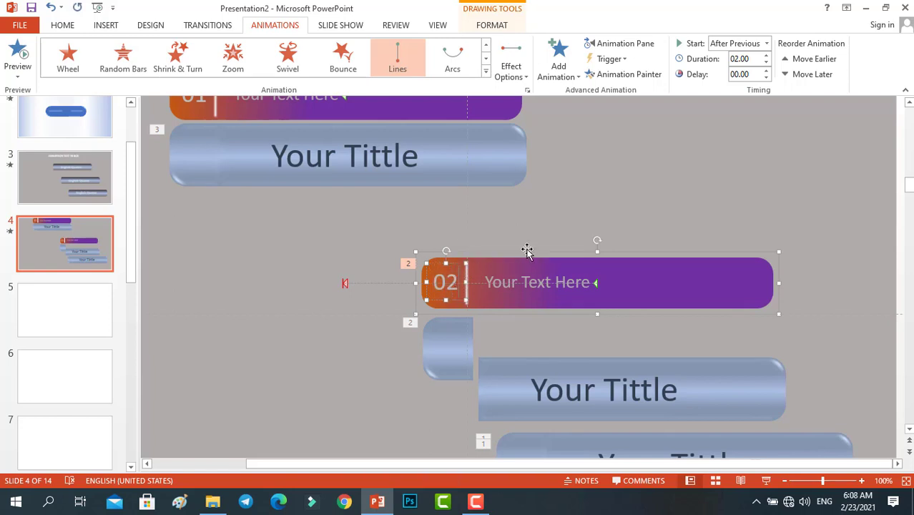
click(534, 237)
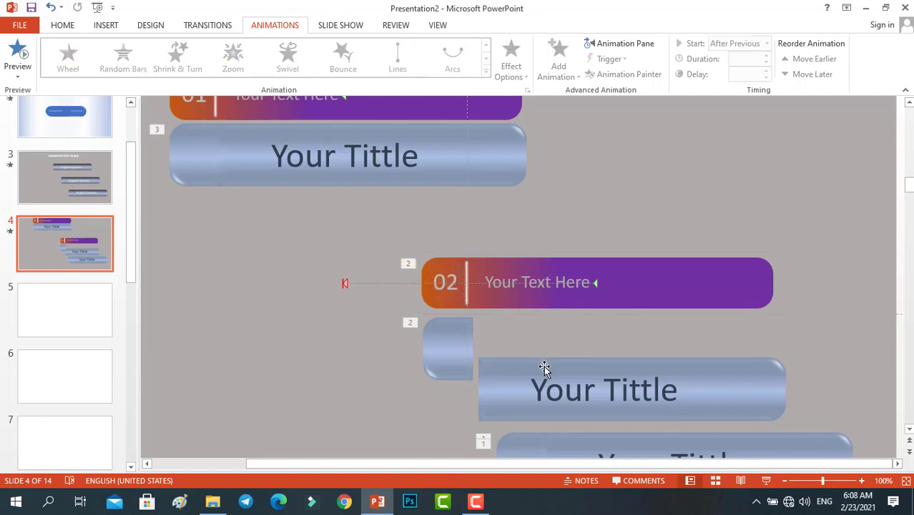
drag(544, 367, 537, 325)
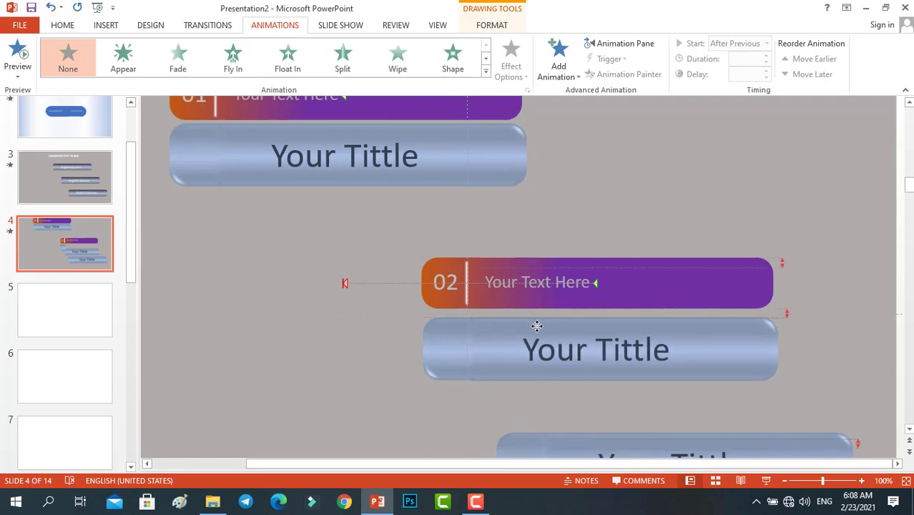
Nudge the purple 02 bar down and slightly right until it hides behind the middle title bar.
ctrl+scroll(742, 250, up, 5)
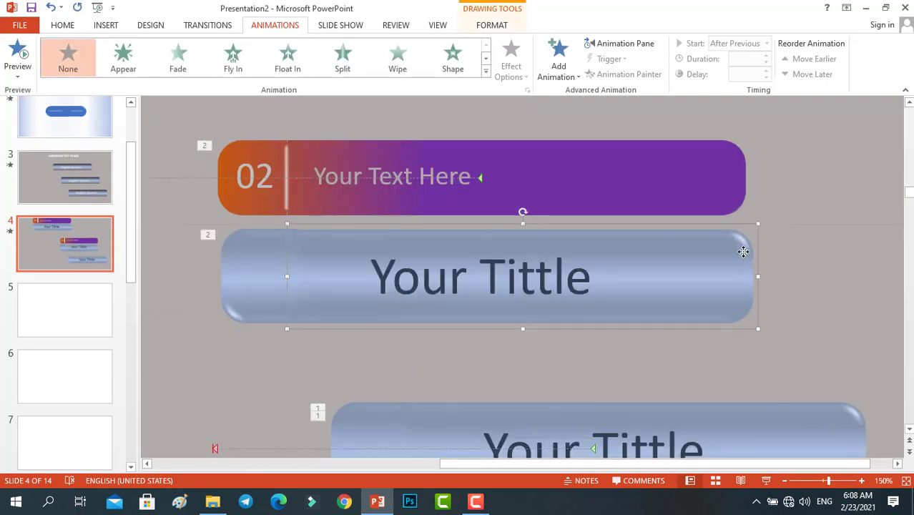
key(Up)
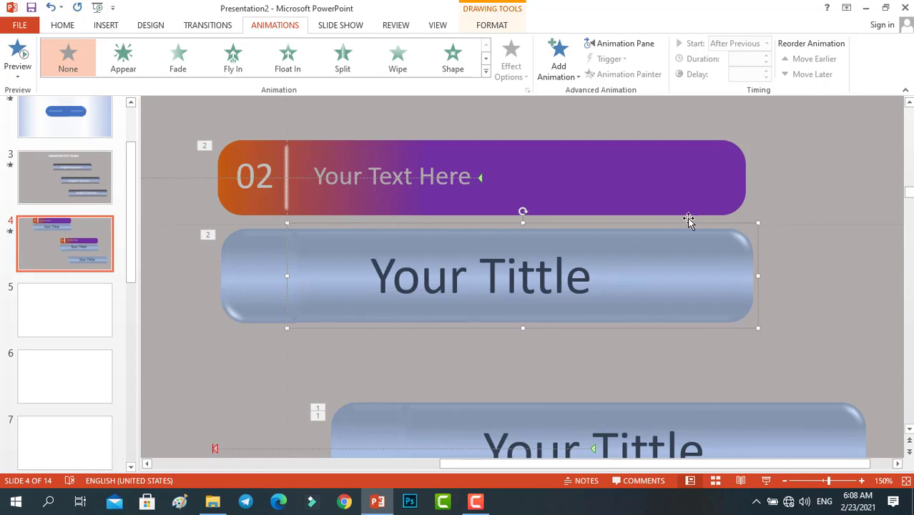
click(672, 155)
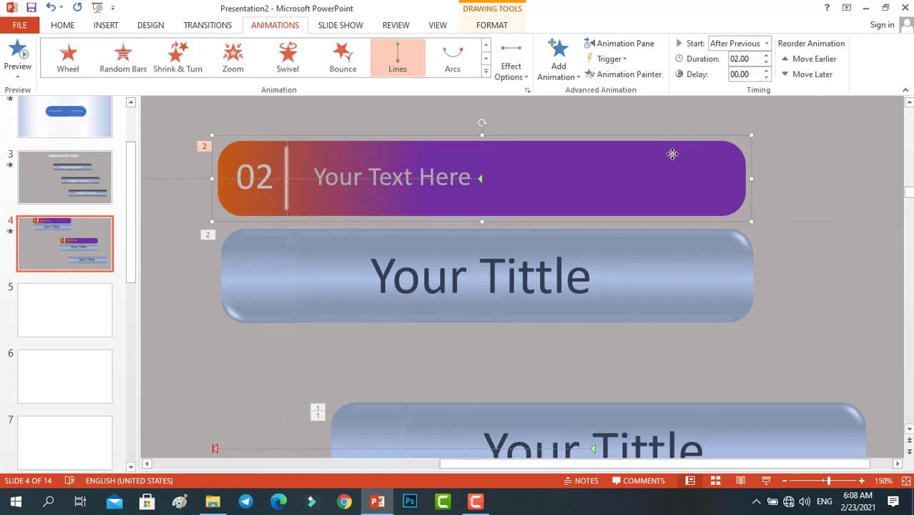
key(Down)
key(Down)
key(Down)
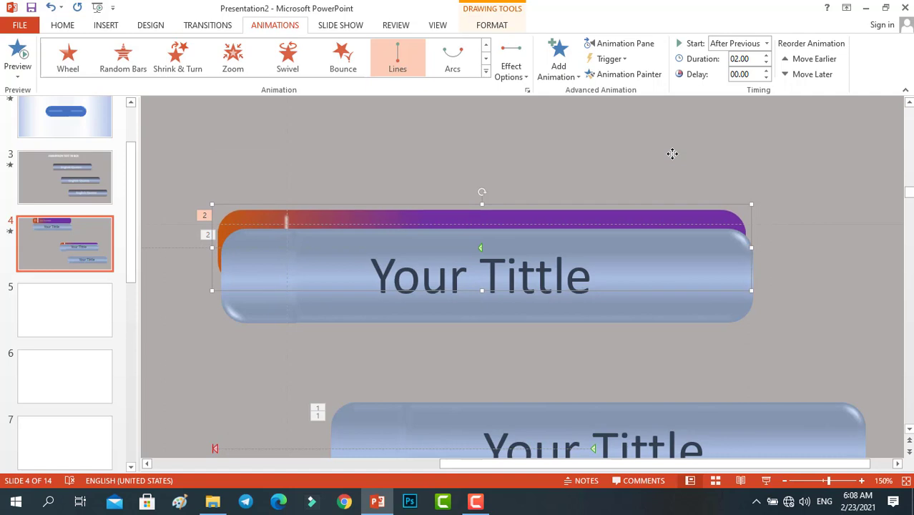
key(Down)
key(ctrl+Down)
key(ctrl+Down)
key(ctrl+Down)
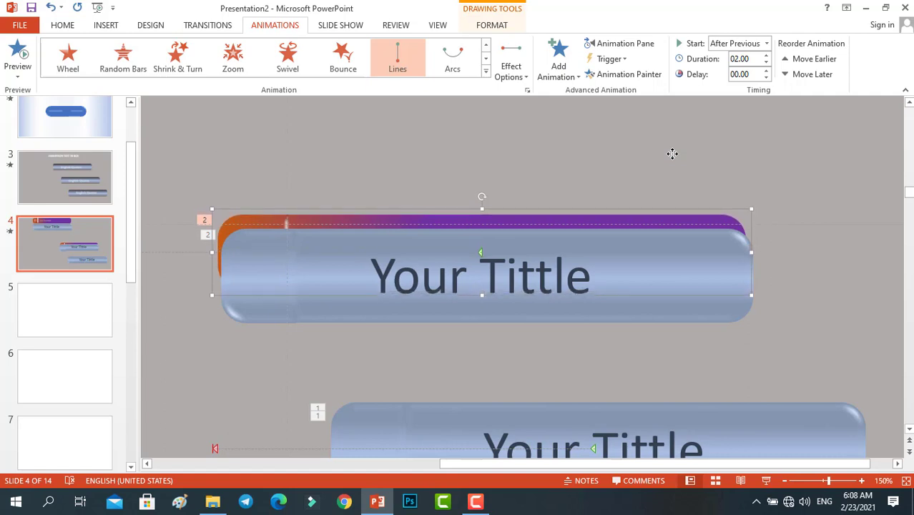
key(ctrl+Down)
key(ctrl+Down)
key(ctrl+Down)
key(ctrl+Down)
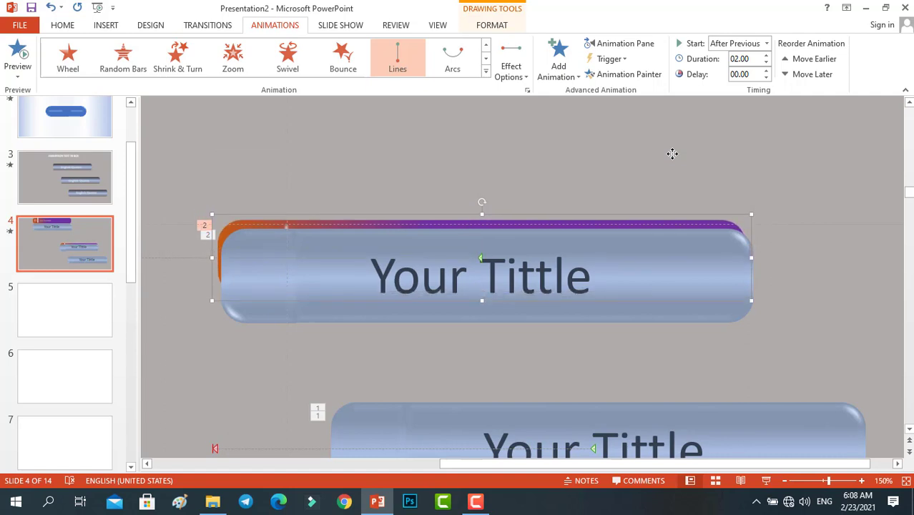
key(ctrl+Down)
key(ctrl+Down)
key(ctrl+Down)
key(ctrl+Down)
key(ctrl+Down)
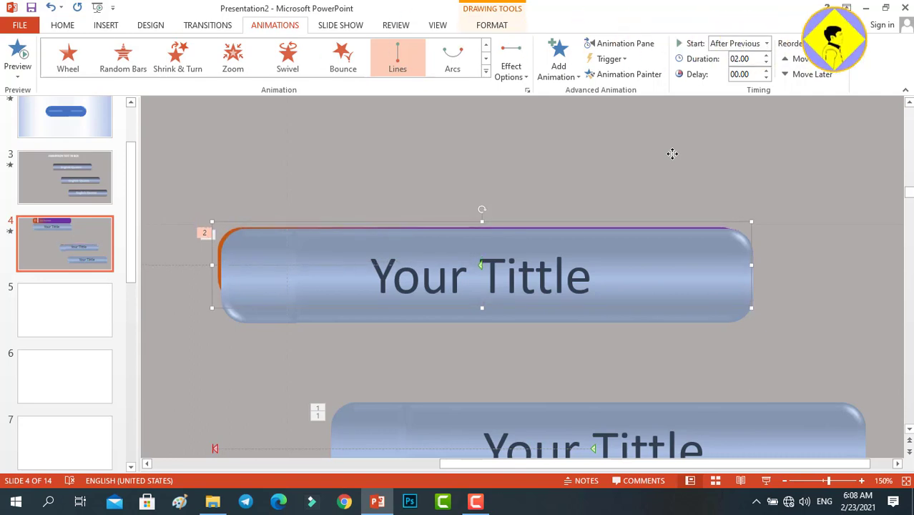
key(ctrl+Down)
key(ctrl+Down)
key(ctrl+Down)
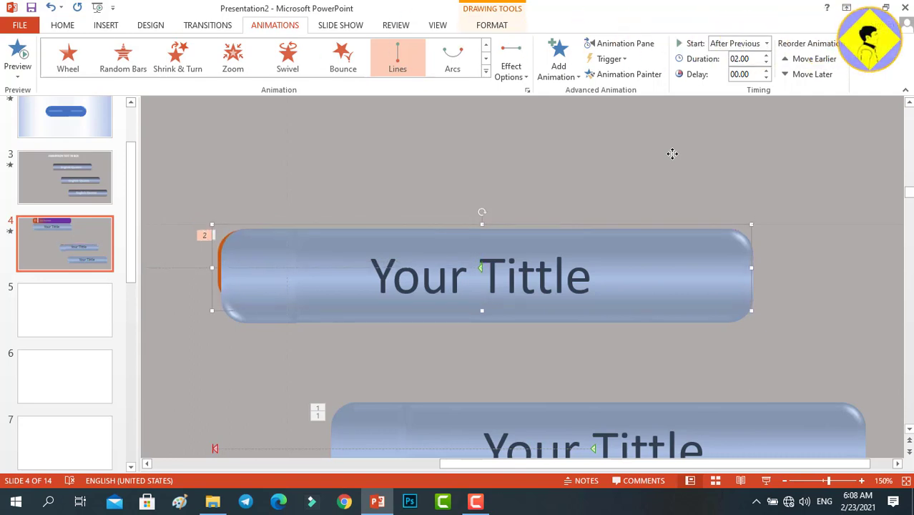
key(ctrl+Right)
key(ctrl+Down)
key(ctrl+Down)
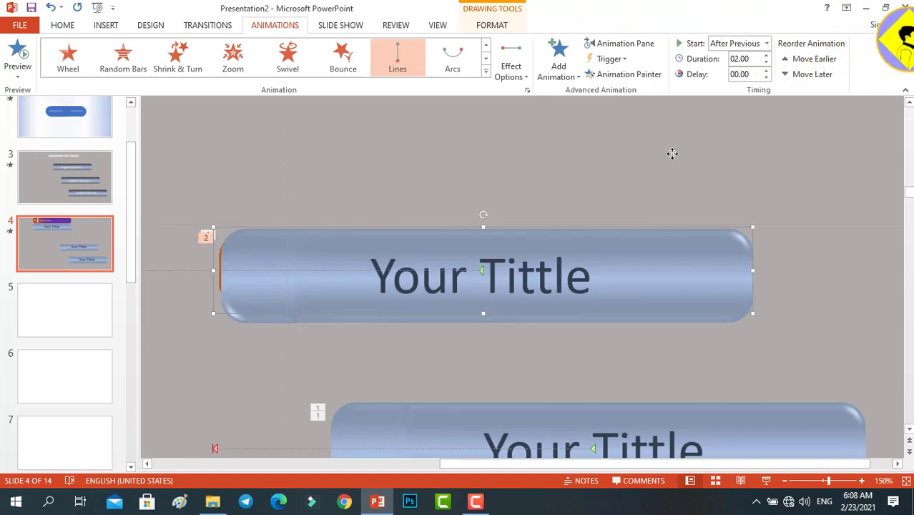
key(ctrl+Right)
key(ctrl+Right)
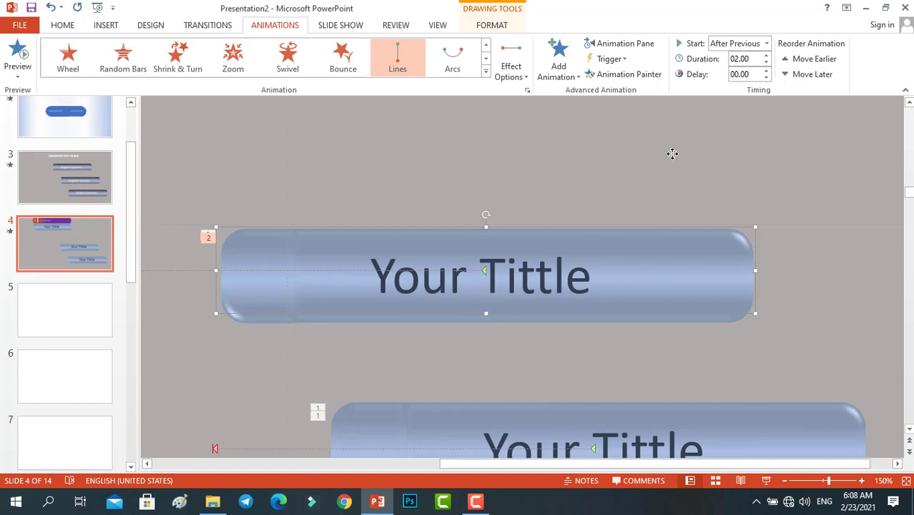
scroll(672, 153, down, 2)
scroll(672, 153, down, 5)
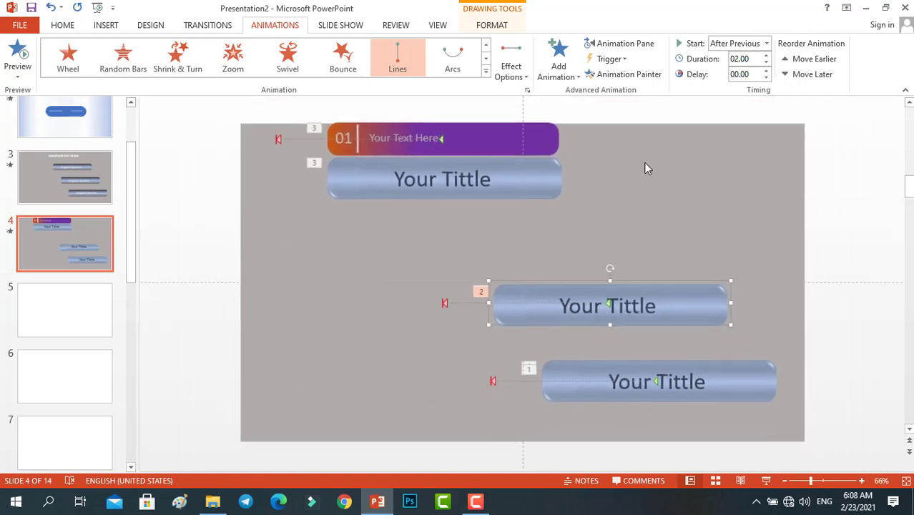
Preview the animations, fine-tune the middle title bar's position with arrow nudges, and preview again.
key(alt+a)
key(p)
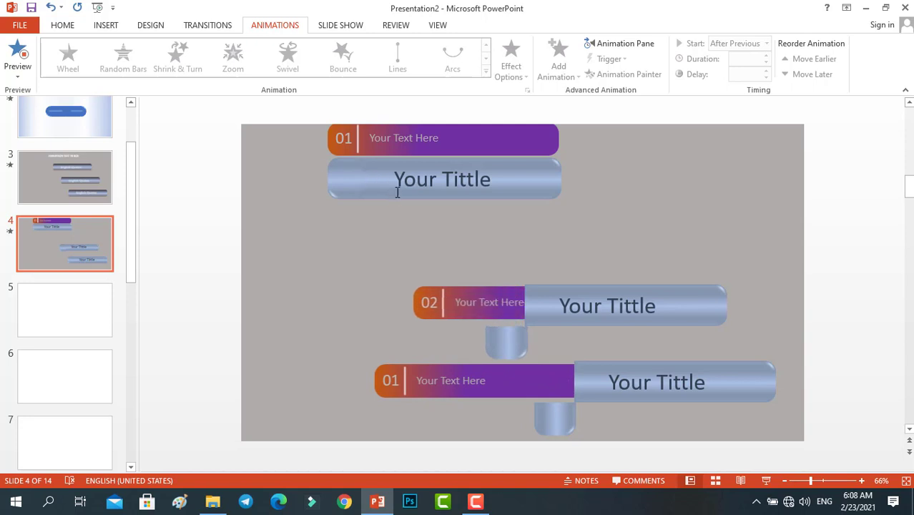
click(661, 294)
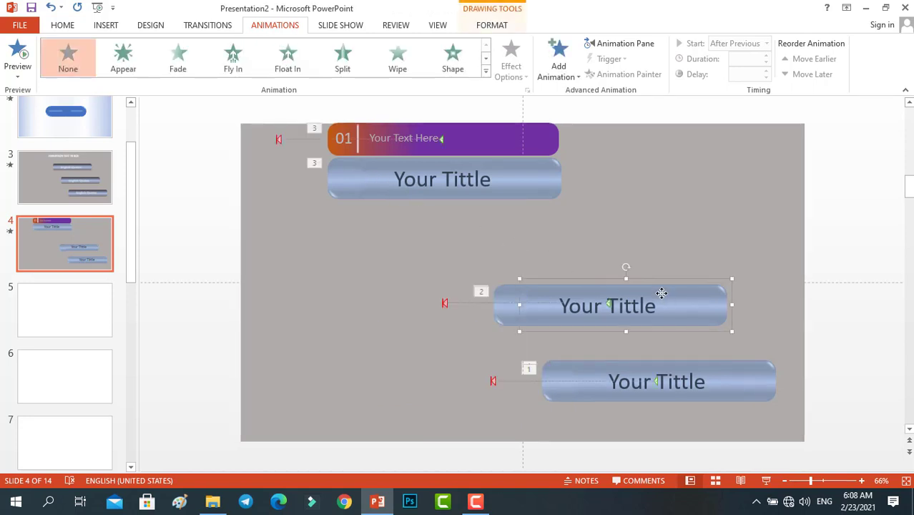
key(Right)
key(Right)
key(Right)
key(Right)
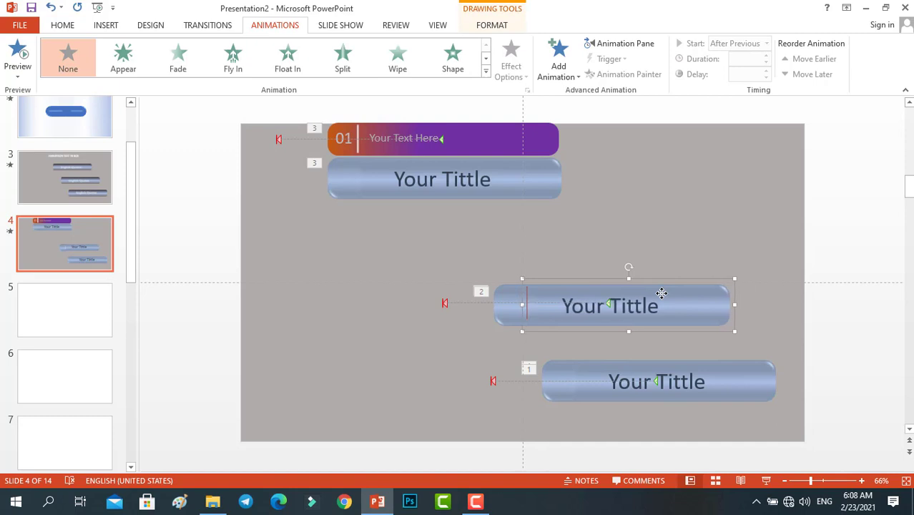
key(Down)
key(Left)
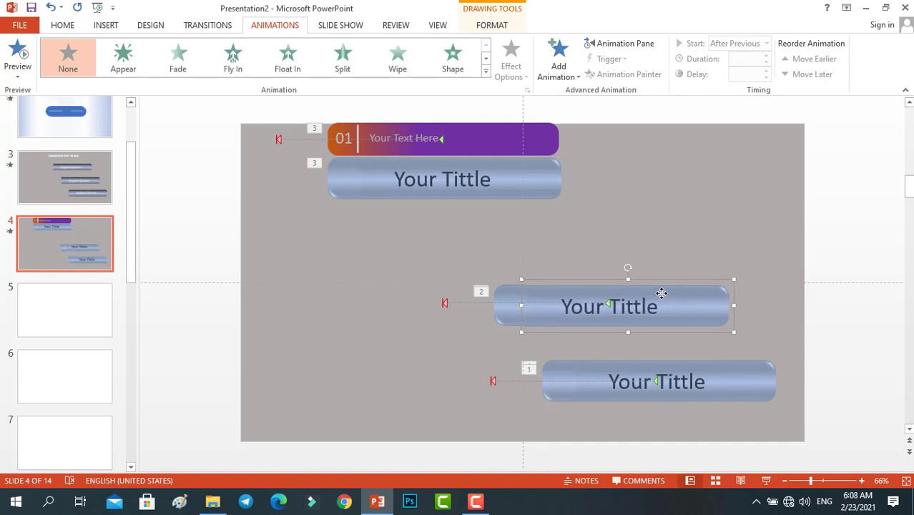
key(Up)
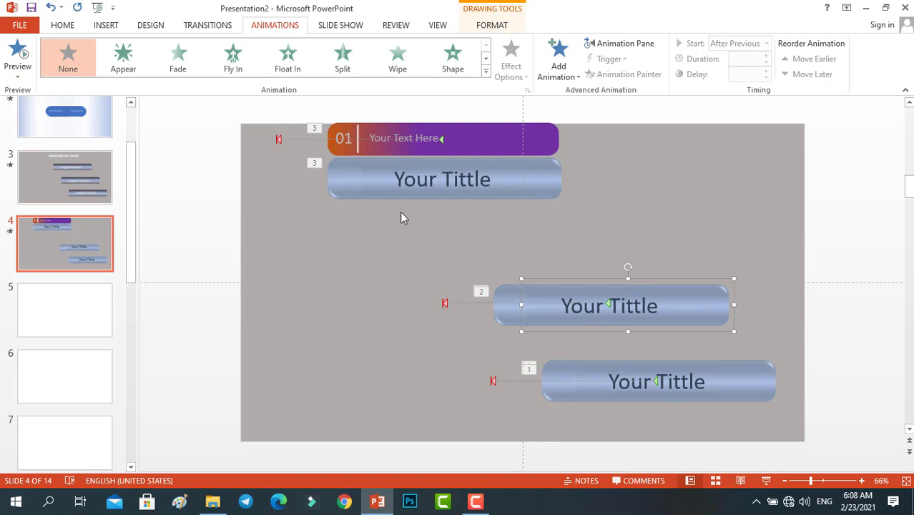
click(4, 54)
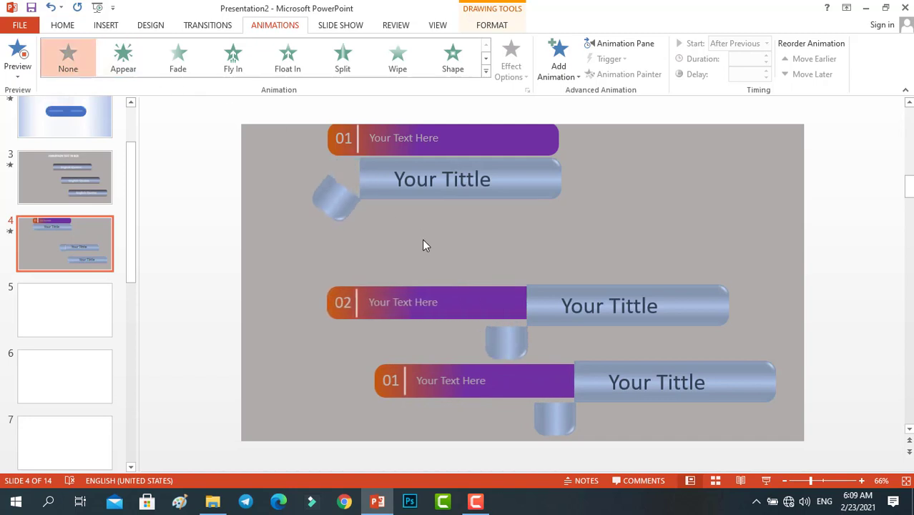
Change the top bar's number from 01 to 03.
click(349, 138)
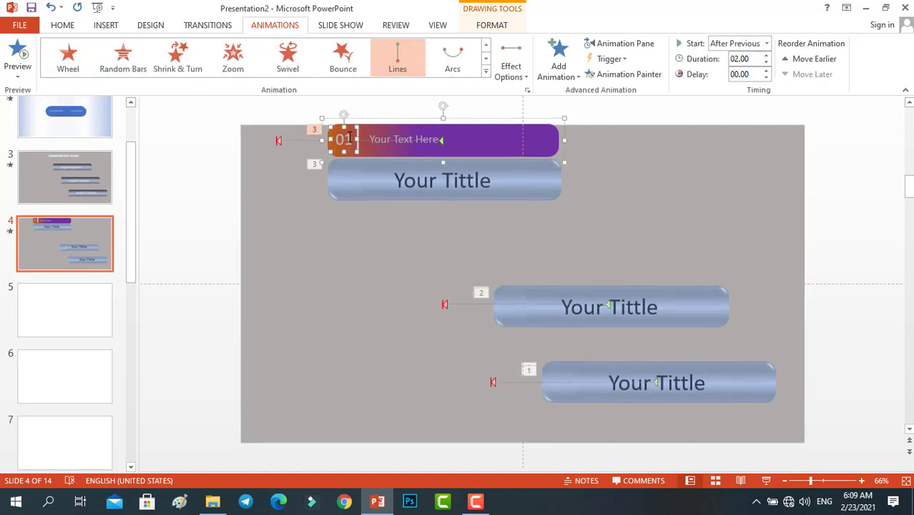
double_click(345, 138)
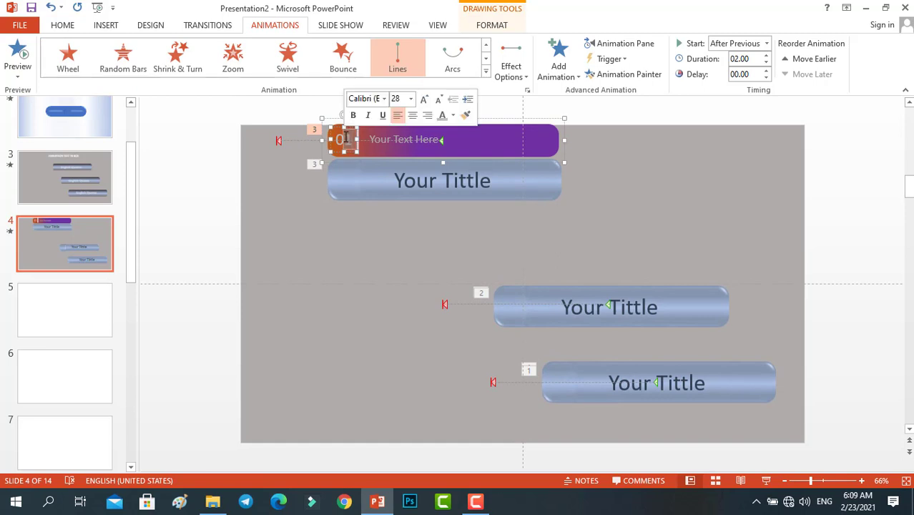
text(03)
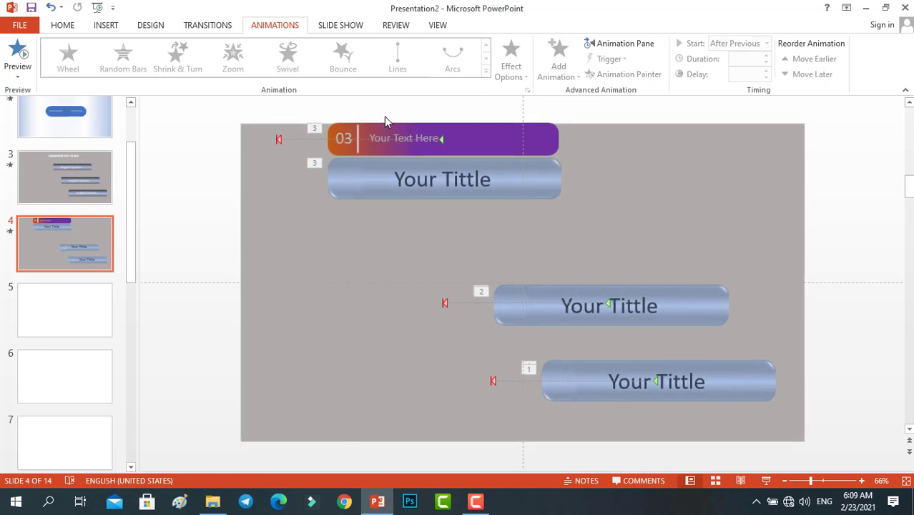
Move the 03 quote bar down behind the top title bar.
click(450, 128)
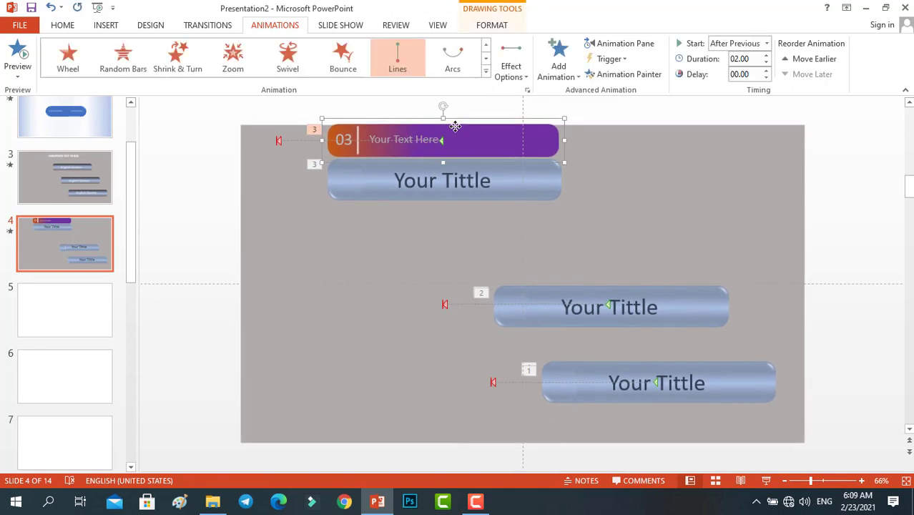
key(Down)
key(Down)
key(Down)
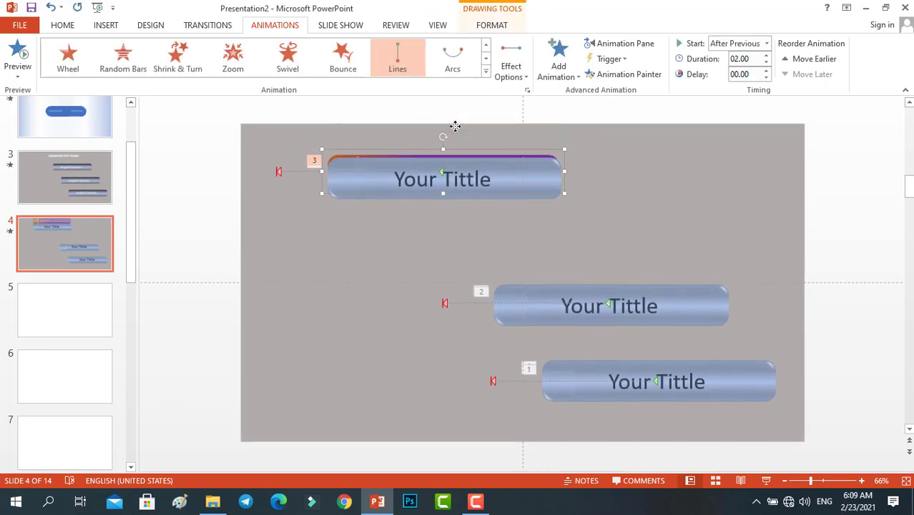
key(Down)
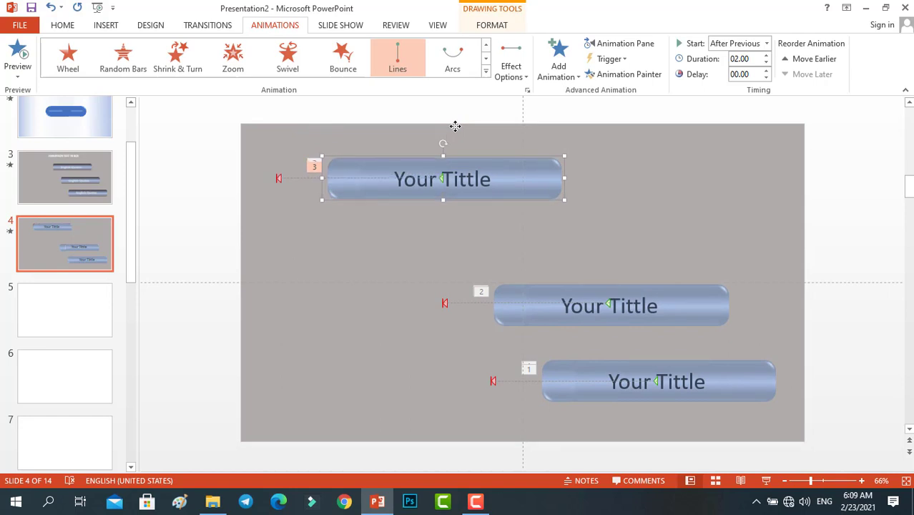
scroll(682, 208, down, 3)
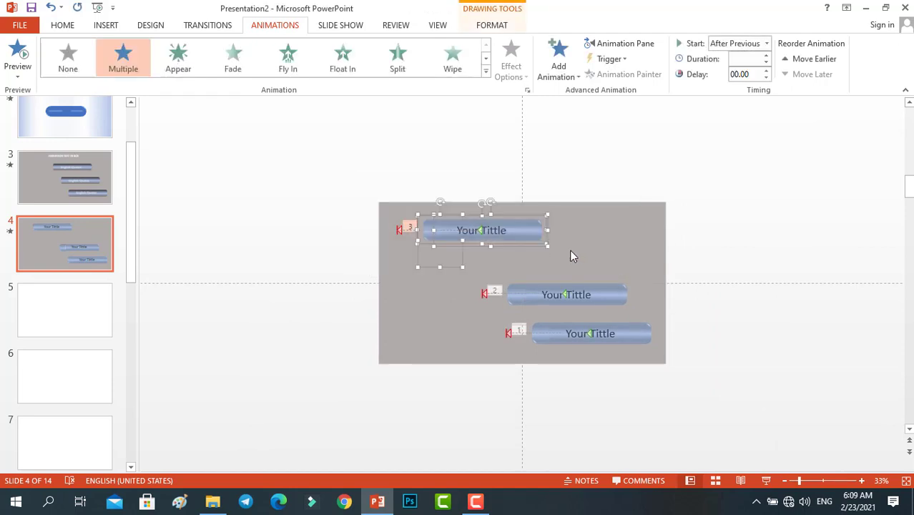
Shift the top title bar right into the stagger, preview, and play slide 4 as a slide show.
scroll(569, 250, up, 3)
drag(524, 193, 638, 237)
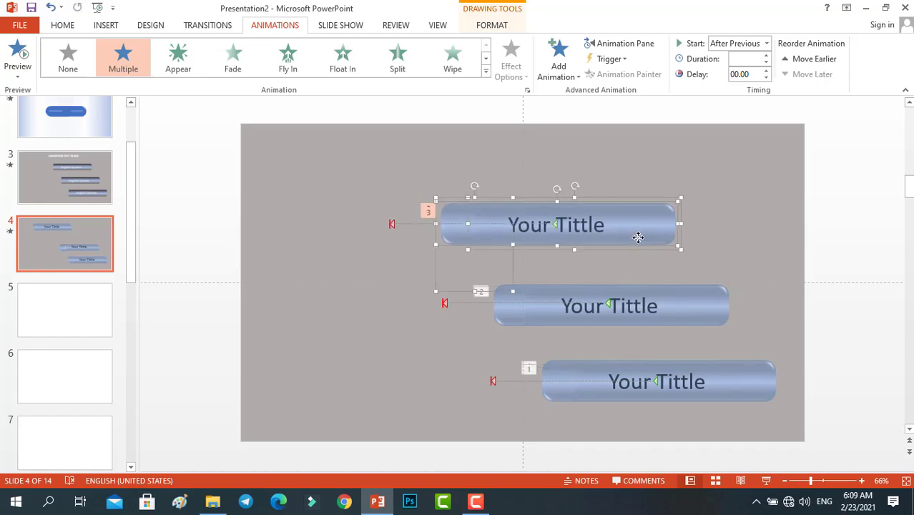
click(18, 53)
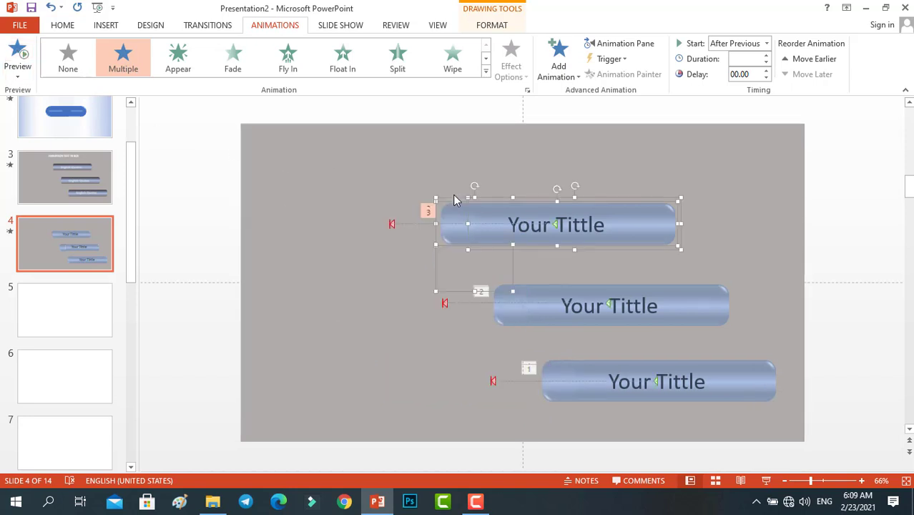
scroll(714, 415, up, 1)
click(766, 480)
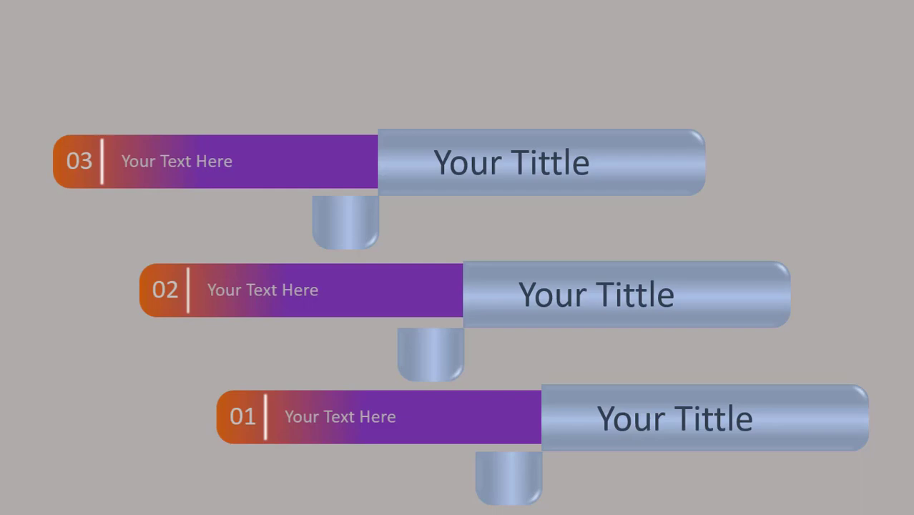
Exit the slide show and preview slide 4's animations again in editing view.
key(Escape)
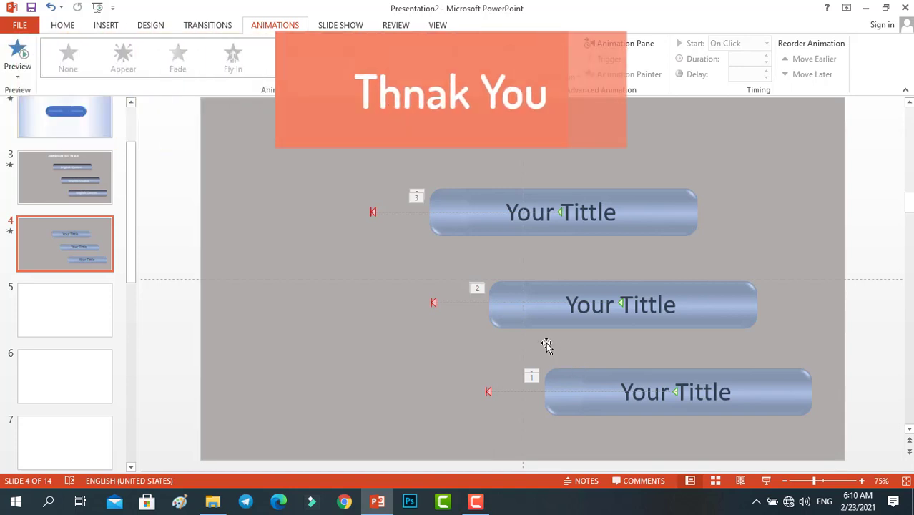
click(21, 56)
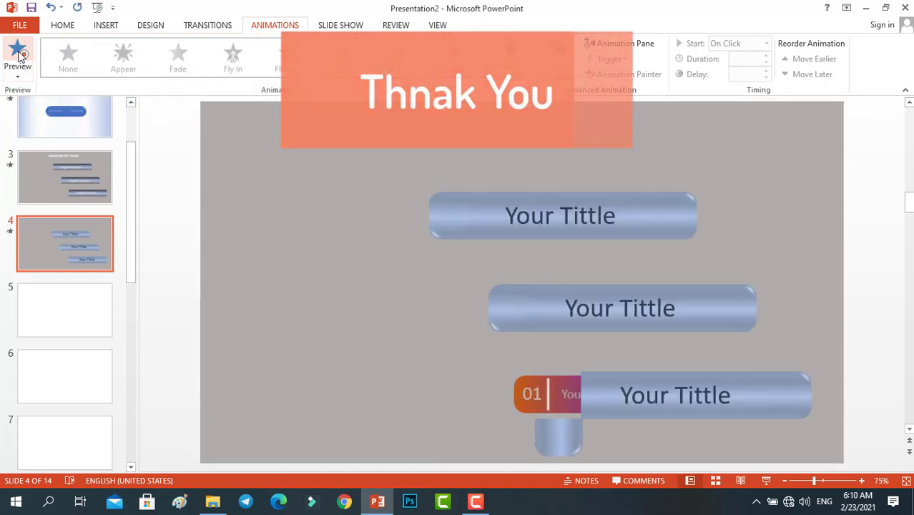